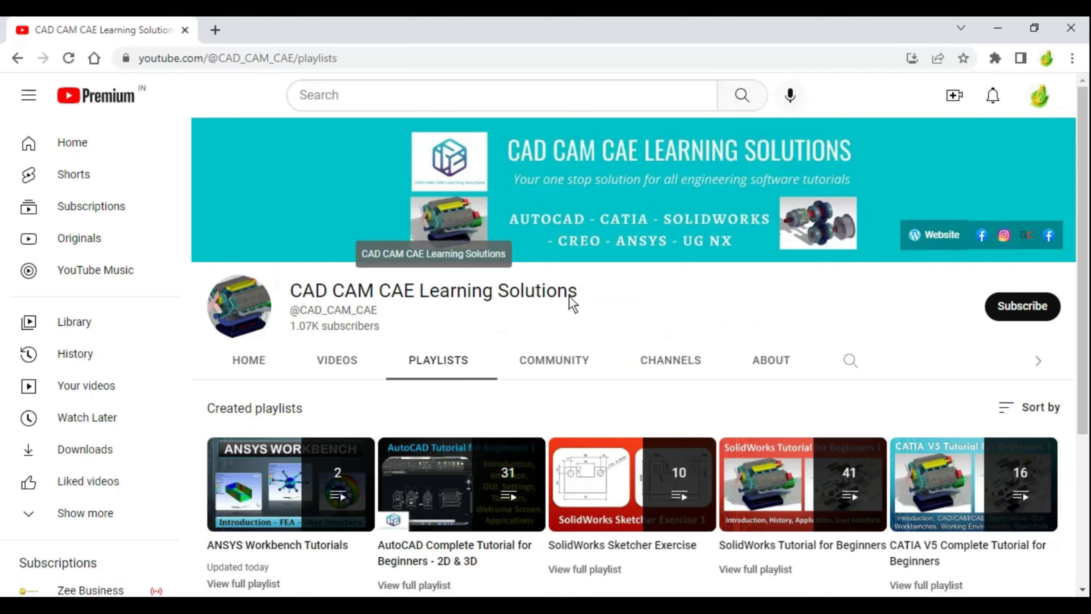
# Step: Undock the Dress-Up Features toolbar so it floats over the empty Part1 workspace
pyautogui.click(1021, 307)
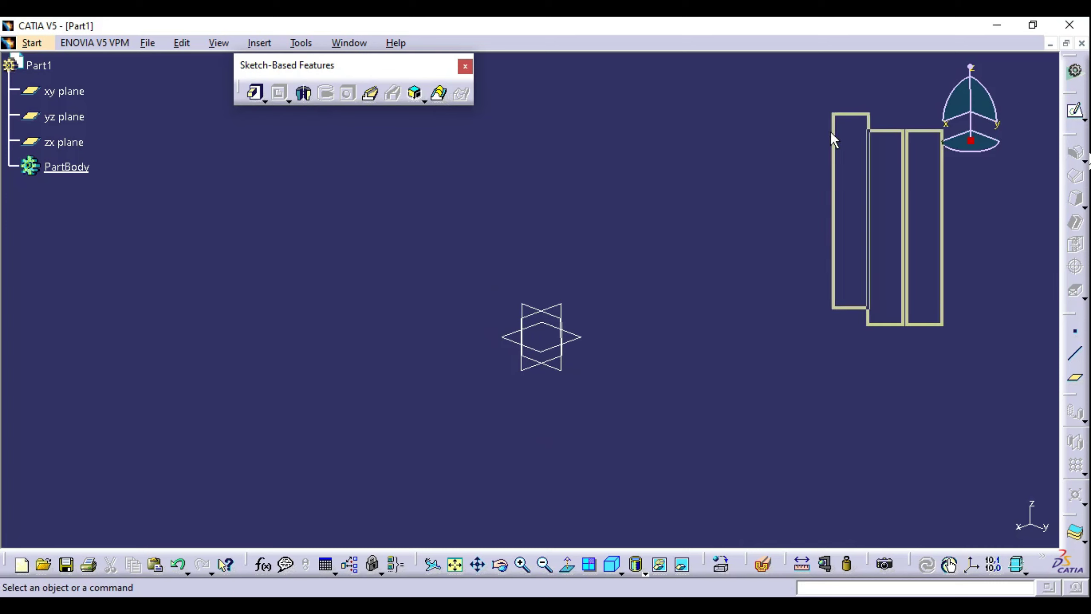
pyautogui.moveTo(1072, 146); pyautogui.dragTo(773, 68)
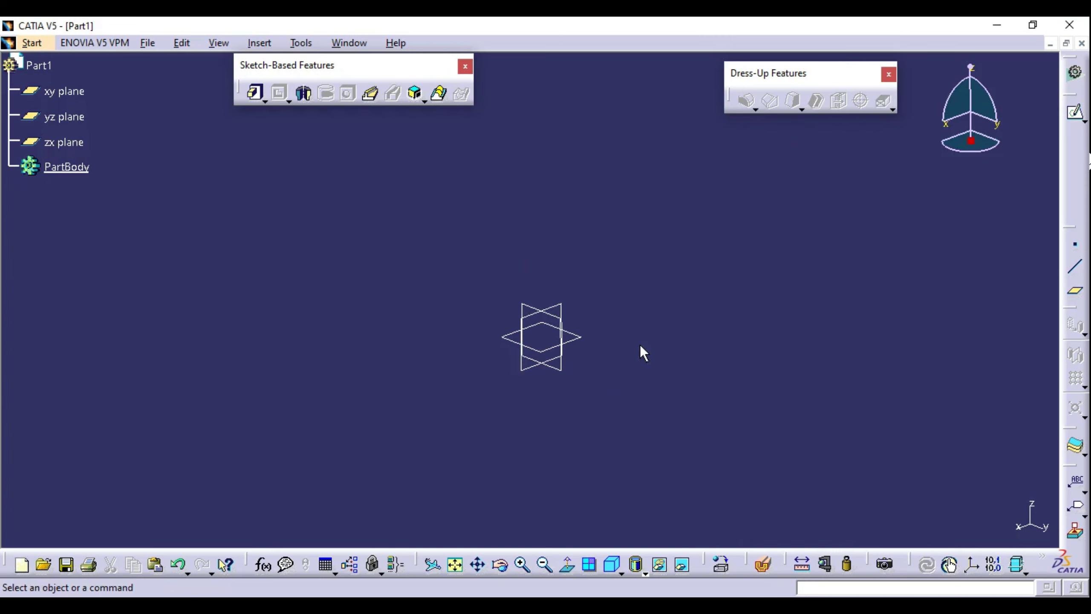
# Step: Sketch a centred rectangle at the origin on the yz plane
pyautogui.click(1075, 113)
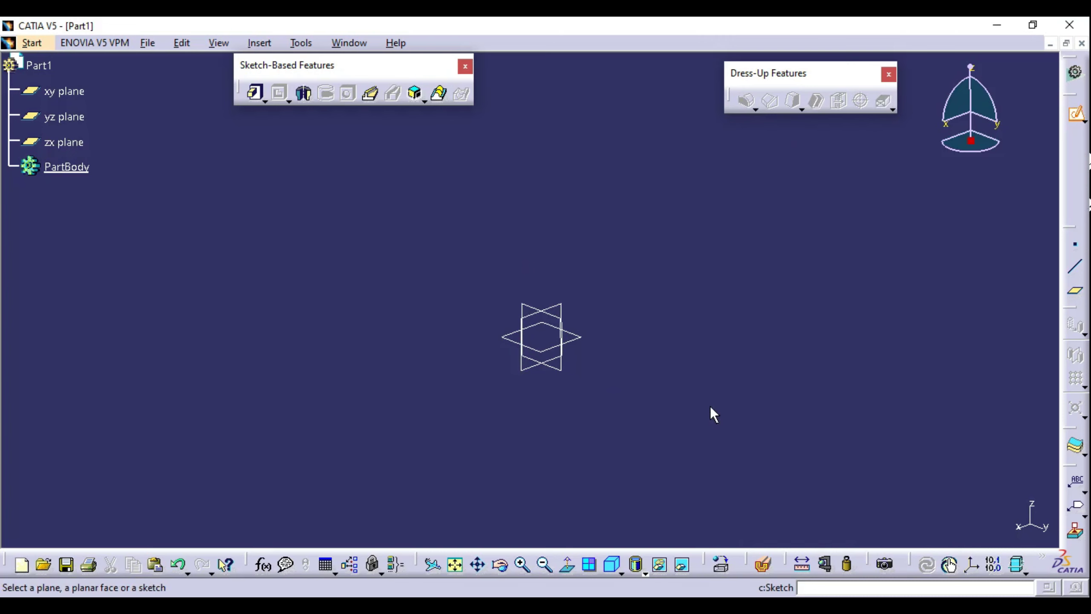
pyautogui.click(561, 336)
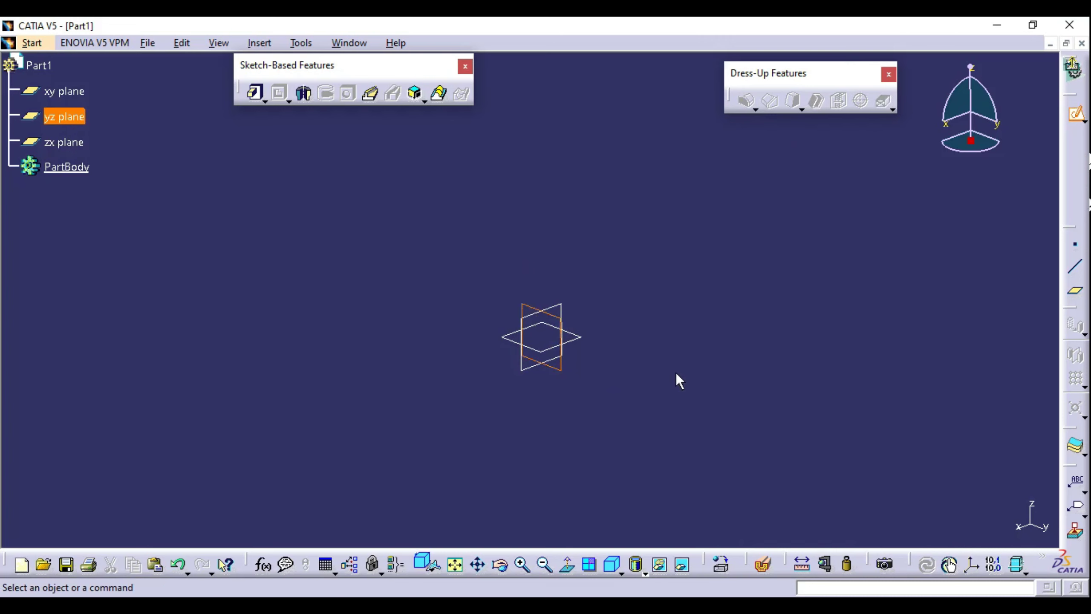
pyautogui.click(743, 167)
pyautogui.click(546, 337)
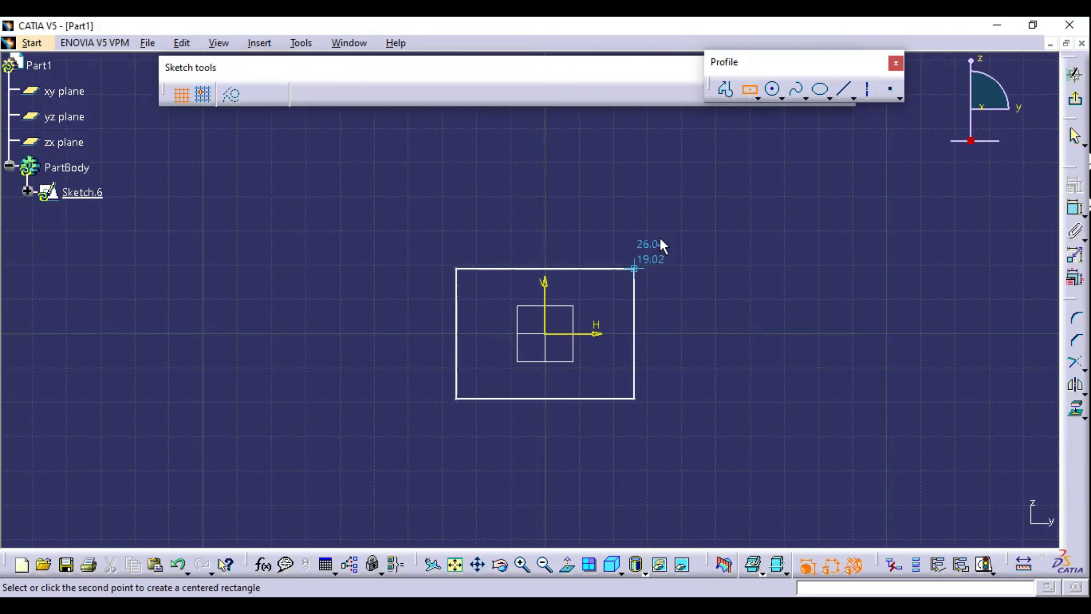
pyautogui.click(733, 213)
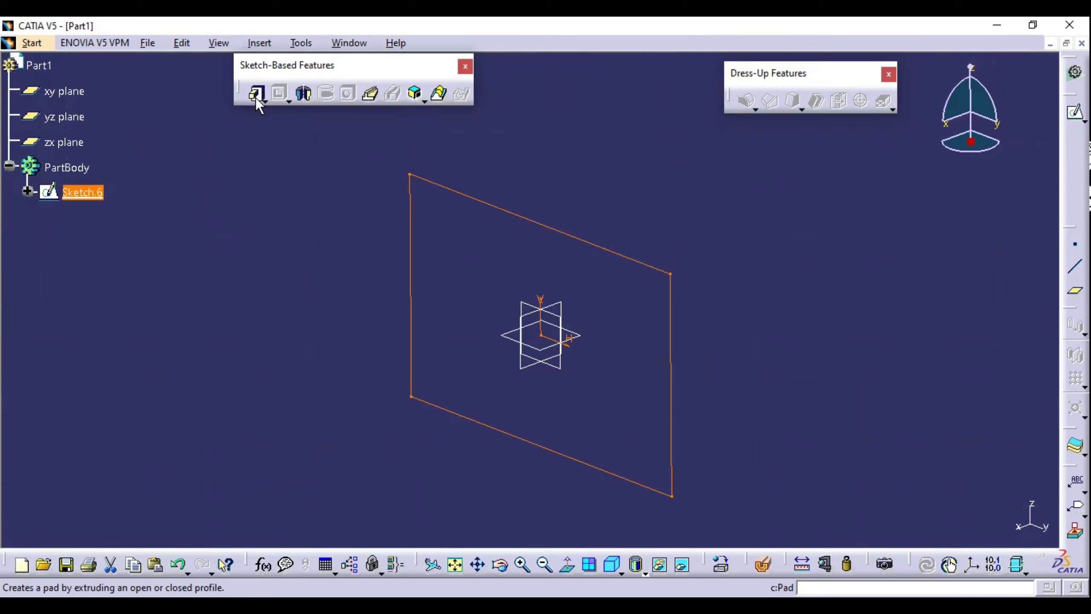
# Step: Pad the rectangle with a mirrored extent, then reopen Sketch.6 for editing
pyautogui.click(255, 95)
pyautogui.moveTo(571, 329)
pyautogui.mouseDown(button='middle')
pyautogui.moveTo(509, 361)
pyautogui.moveTo(485, 468)
pyautogui.moveTo(524, 390)
pyautogui.moveTo(527, 413)
pyautogui.moveTo(550, 319)
pyautogui.moveTo(563, 138)
pyautogui.mouseUp(button='middle')
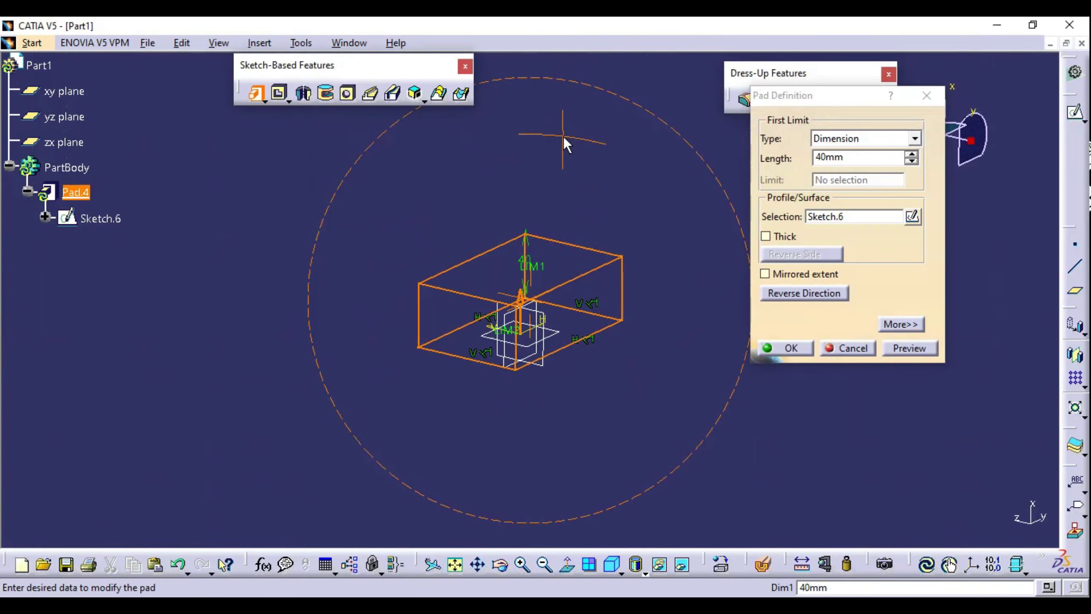
pyautogui.click(797, 275)
pyautogui.doubleClick(858, 157)
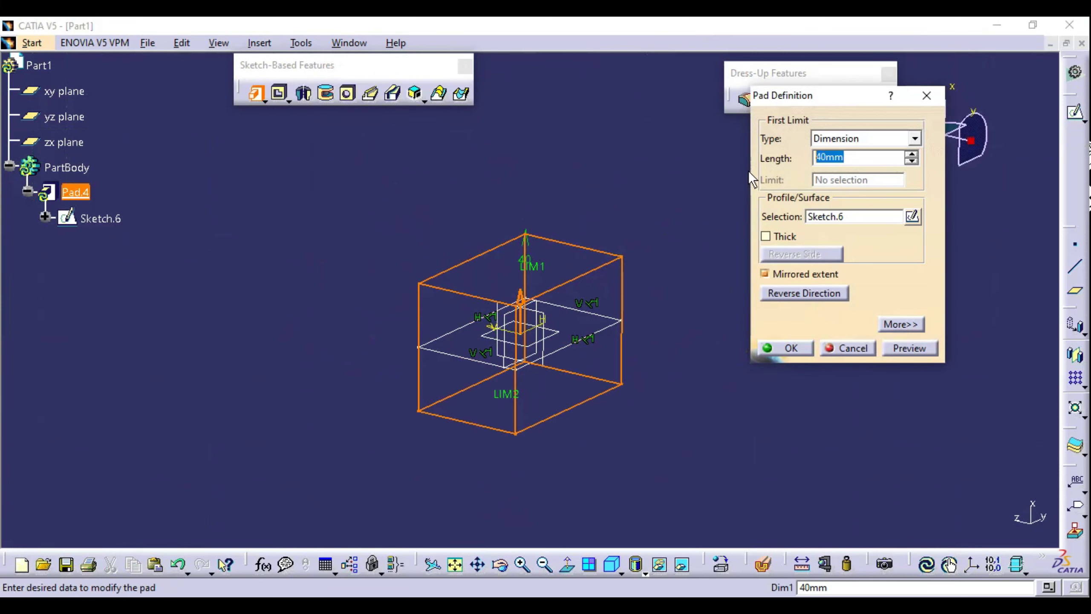
pyautogui.write('2')
pyautogui.press('Return')
pyautogui.moveTo(579, 261); pyautogui.dragTo(520, 369, button='middle')
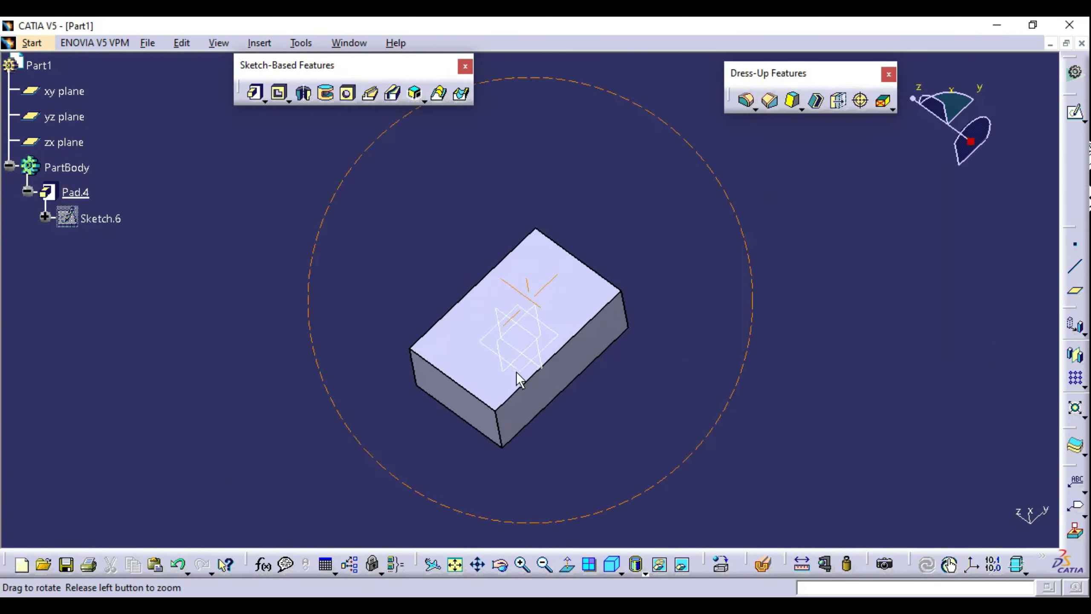
pyautogui.doubleClick(99, 217)
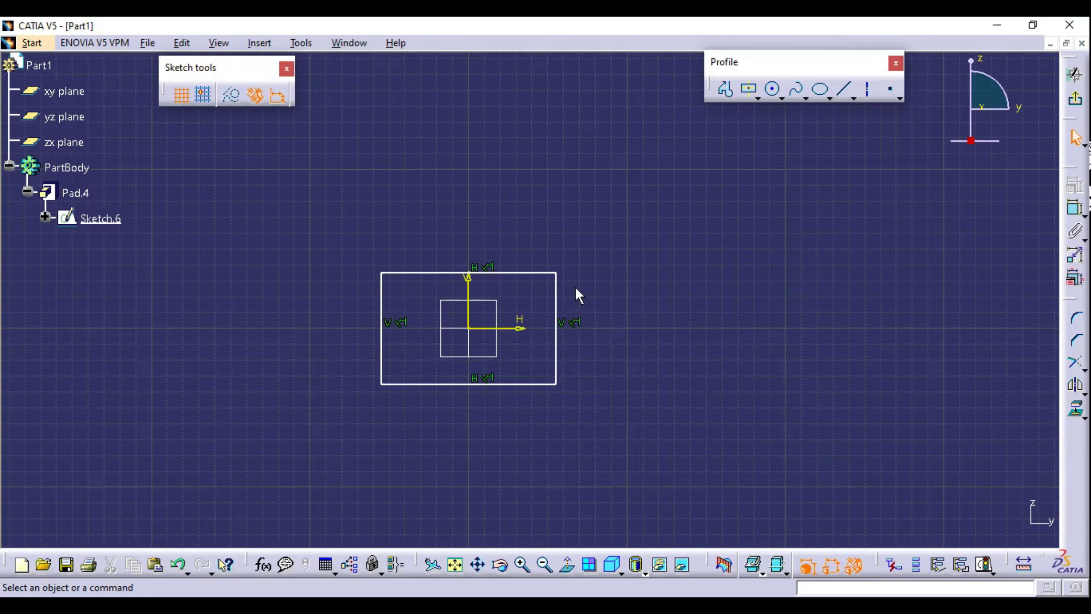
# Step: Enlarge the rectangle by dragging its corner outward, then leave the sketch
pyautogui.moveTo(556, 273); pyautogui.dragTo(674, 191)
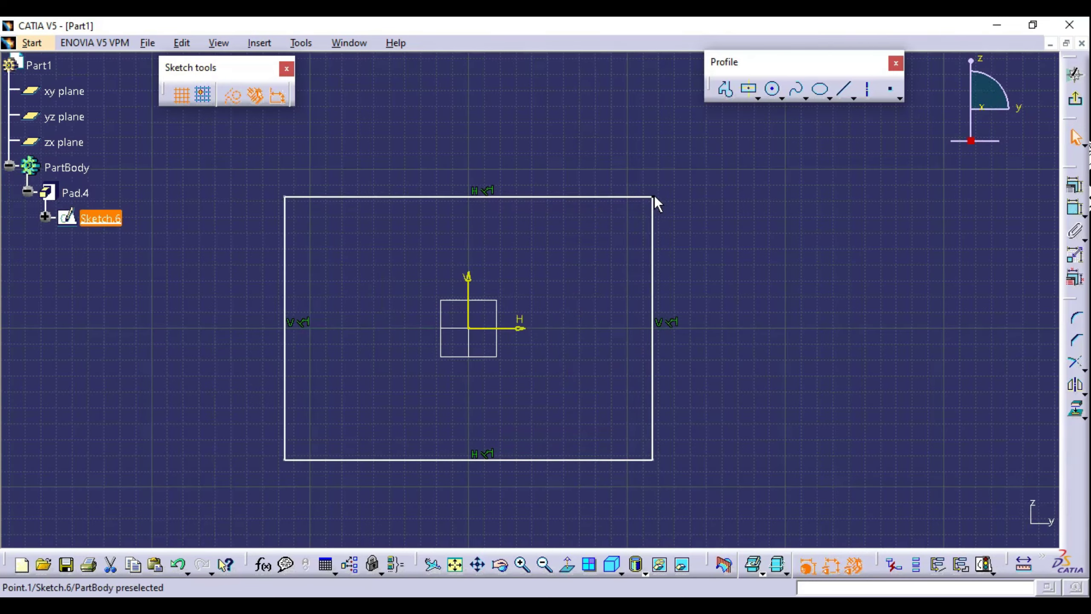
pyautogui.click(1076, 98)
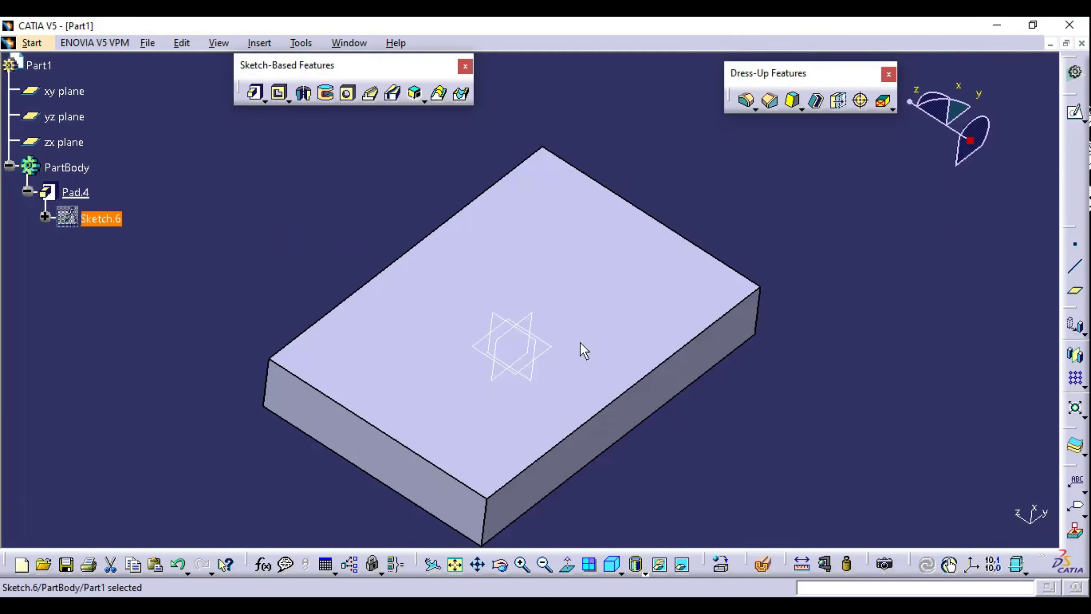
pyautogui.moveTo(580, 343); pyautogui.dragTo(616, 391, button='middle')
# Step: Change Pad.4's mirrored length to 40mm
pyautogui.doubleClick(615, 391)
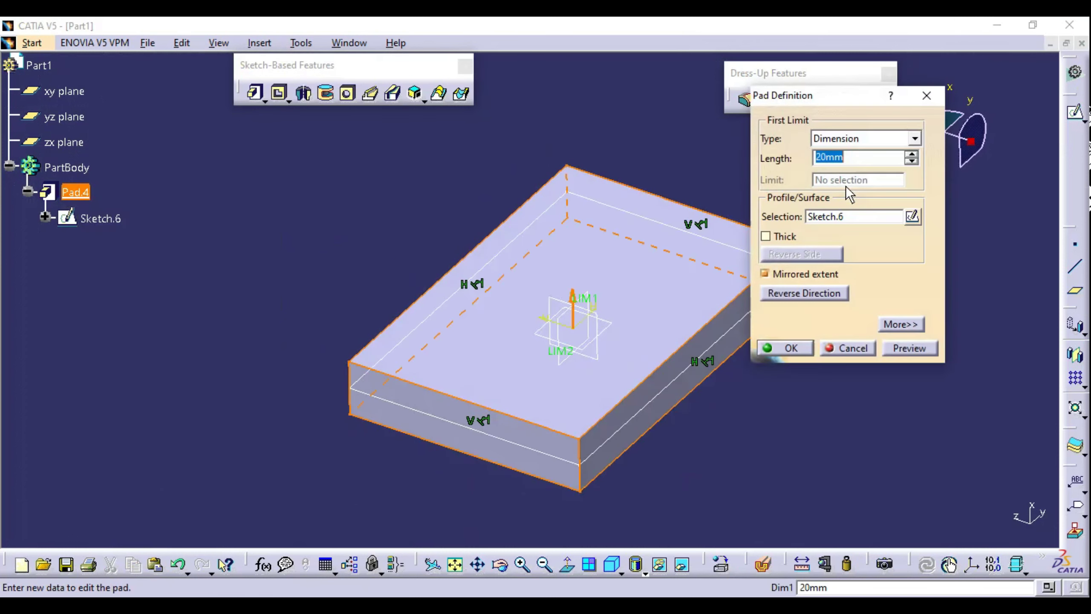
pyautogui.write('40mm')
pyautogui.press('Return')
pyautogui.press('Return')
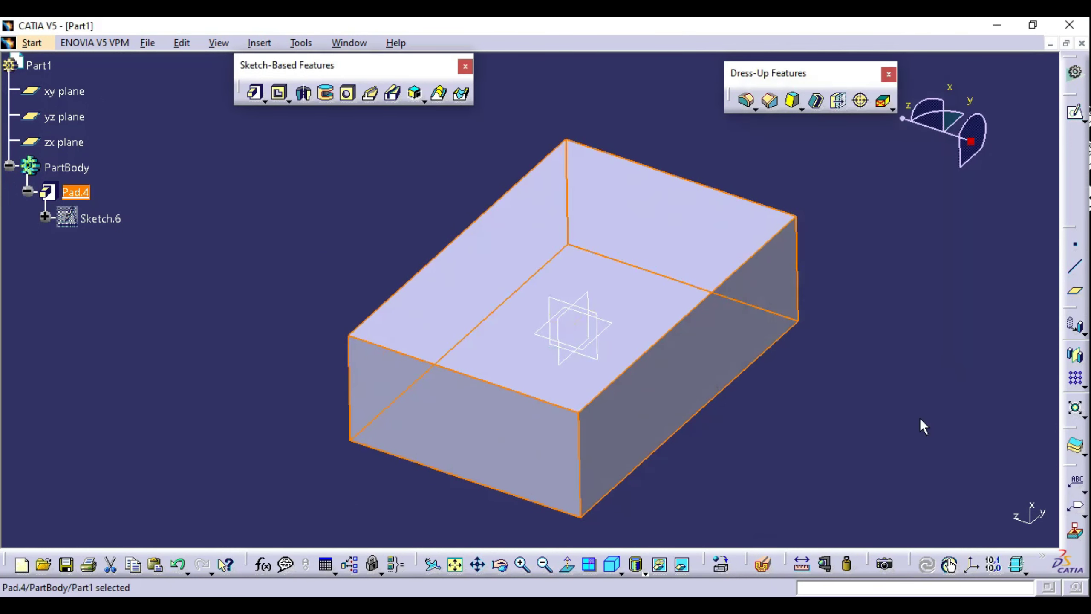
pyautogui.moveTo(536, 363)
pyautogui.mouseDown(button='middle')
pyautogui.moveTo(651, 293)
pyautogui.moveTo(590, 357)
pyautogui.moveTo(558, 316)
pyautogui.mouseUp(button='middle')
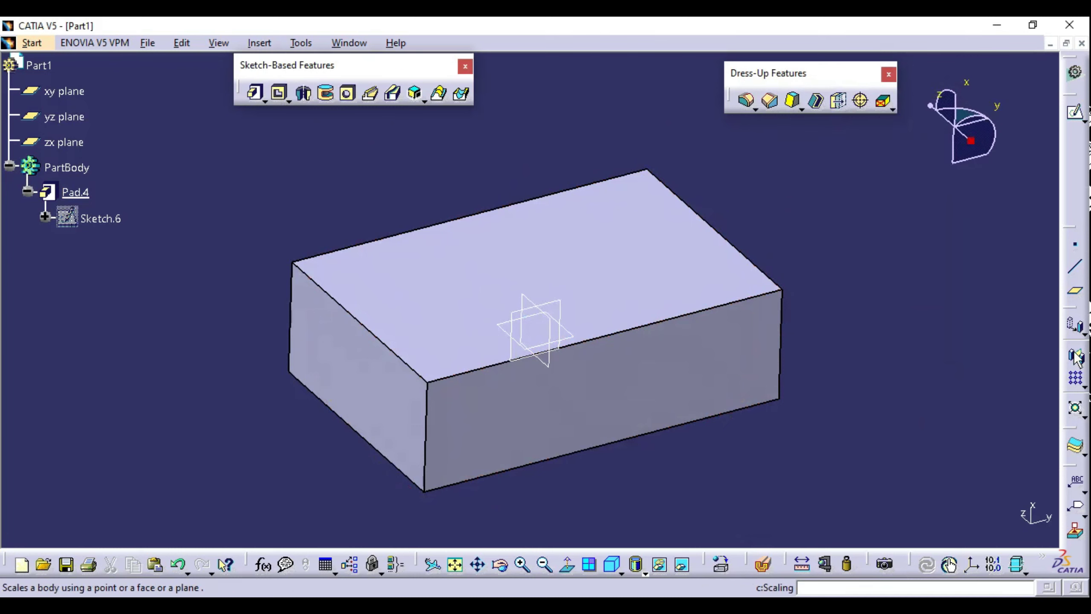
pyautogui.moveTo(567, 355); pyautogui.dragTo(575, 312, button='middle')
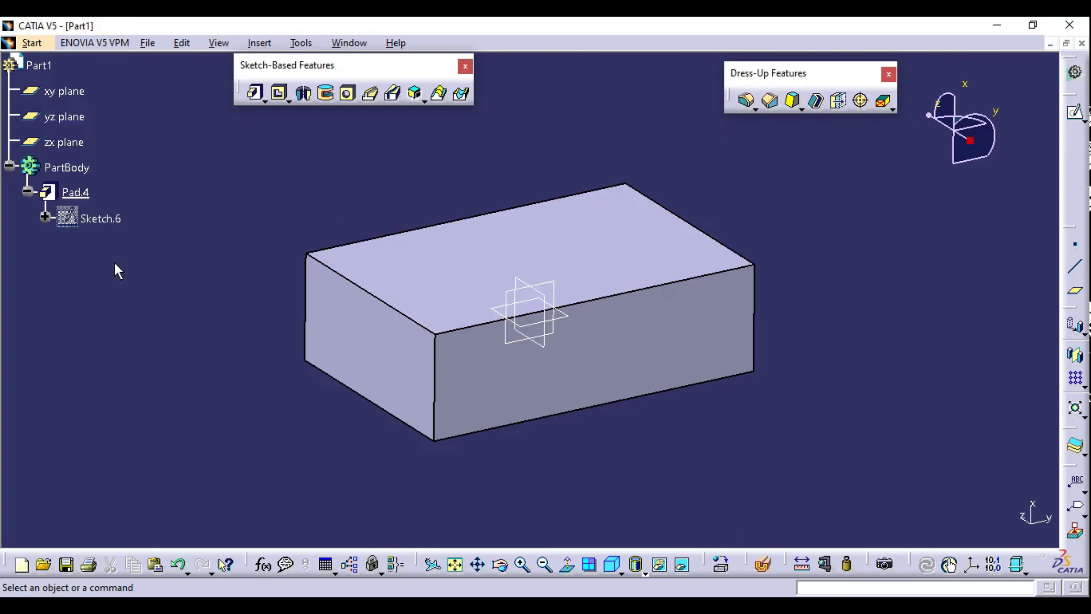
# Step: Redock the Dress-Up Features toolbar and tear off the Fillets toolbar as its own floating group
pyautogui.doubleClick(79, 219)
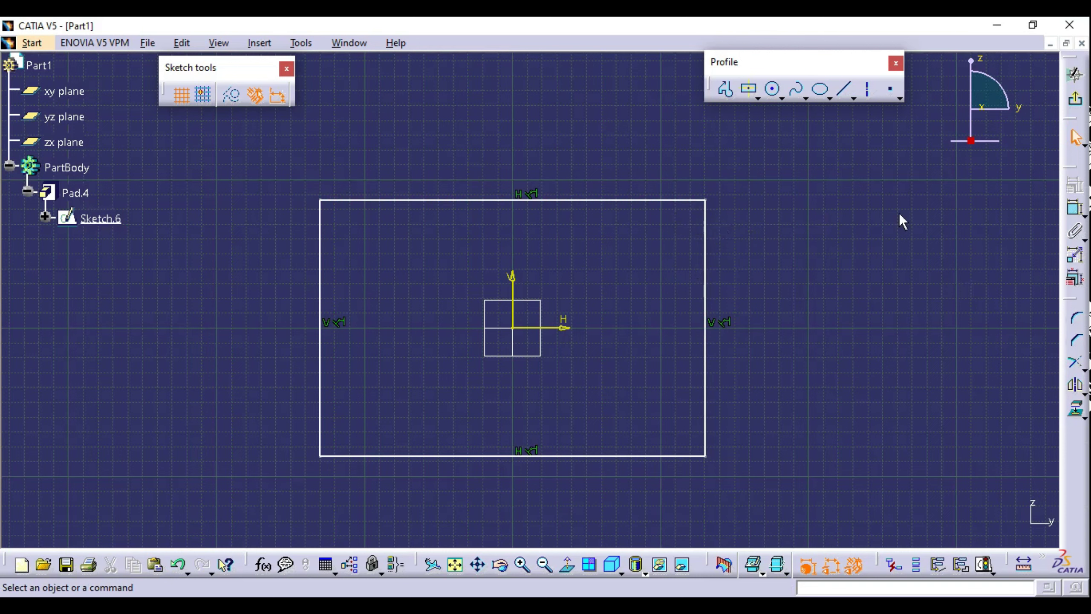
pyautogui.click(1075, 74)
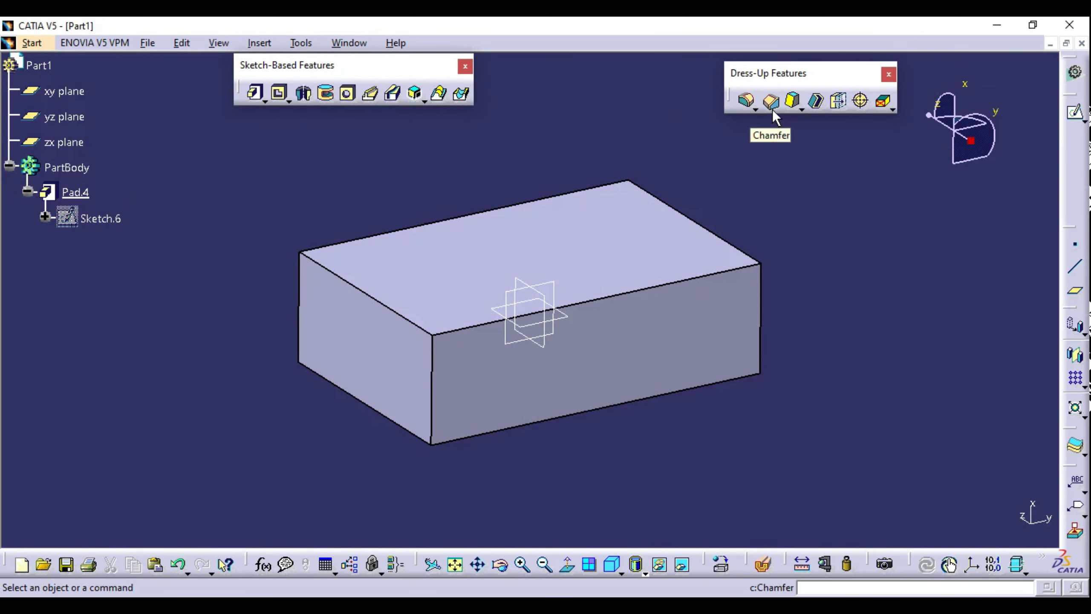
pyautogui.click(757, 110)
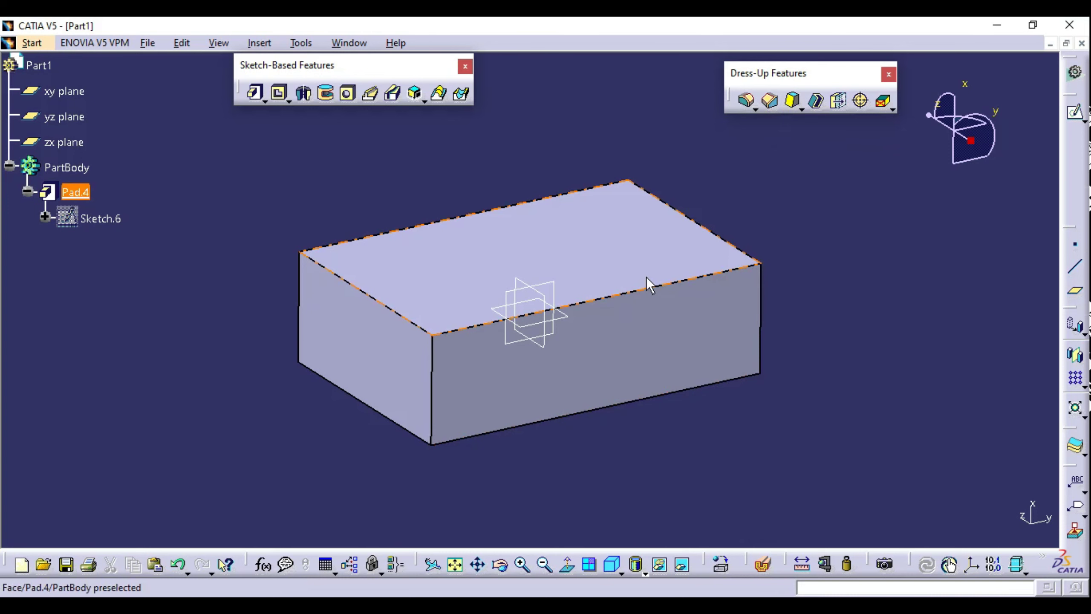
pyautogui.moveTo(758, 113); pyautogui.dragTo(1076, 142)
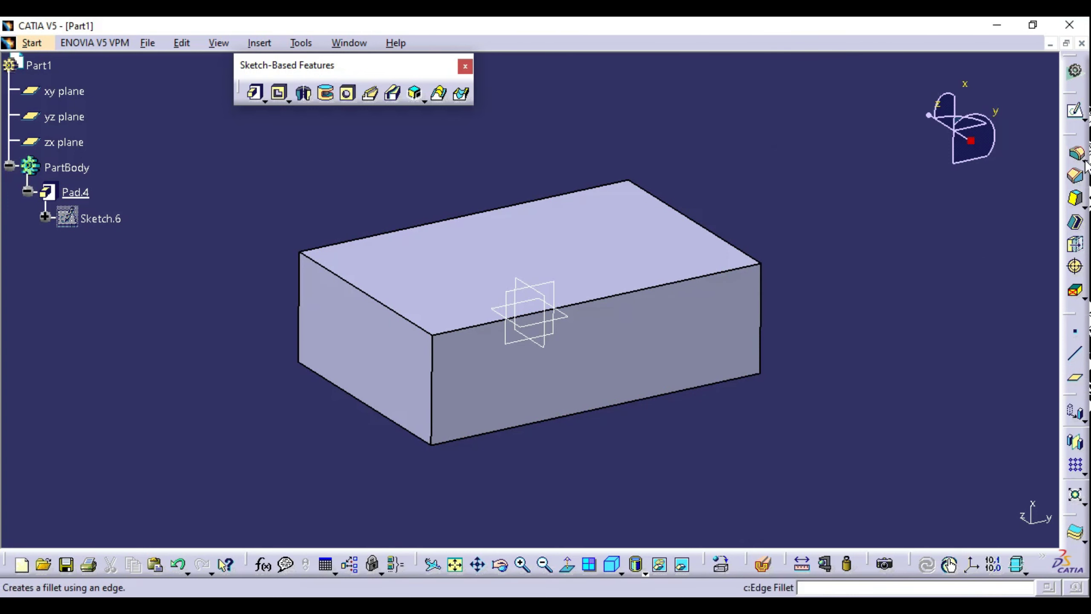
pyautogui.moveTo(966, 174)
pyautogui.mouseDown()
pyautogui.moveTo(786, 78)
pyautogui.moveTo(816, 84)
pyautogui.mouseUp()
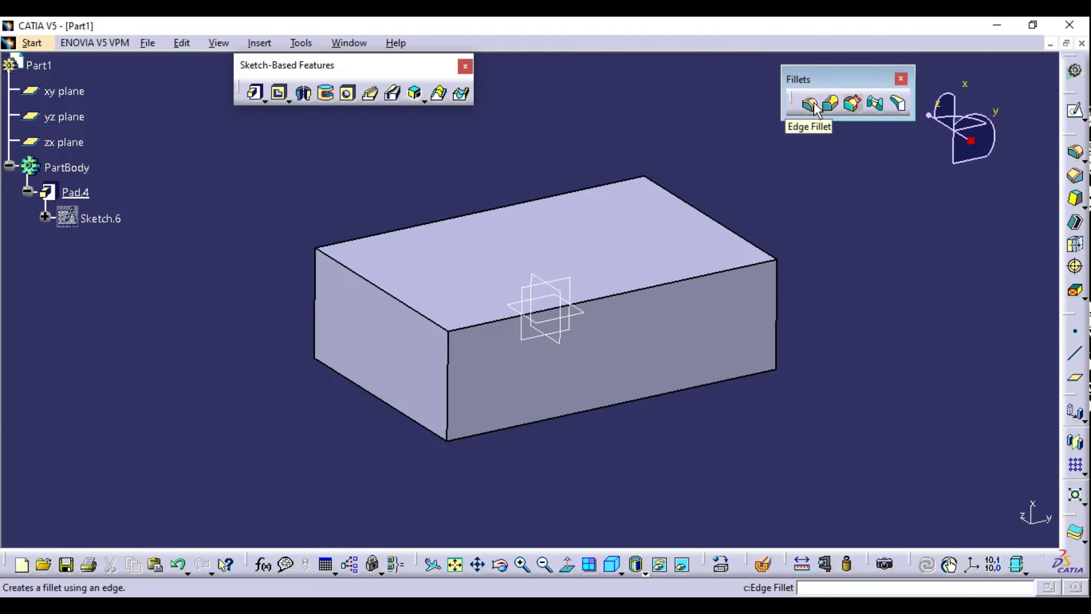
# Step: Round the block's long top front edge with a 10mm tangency edge fillet
pyautogui.click(811, 104)
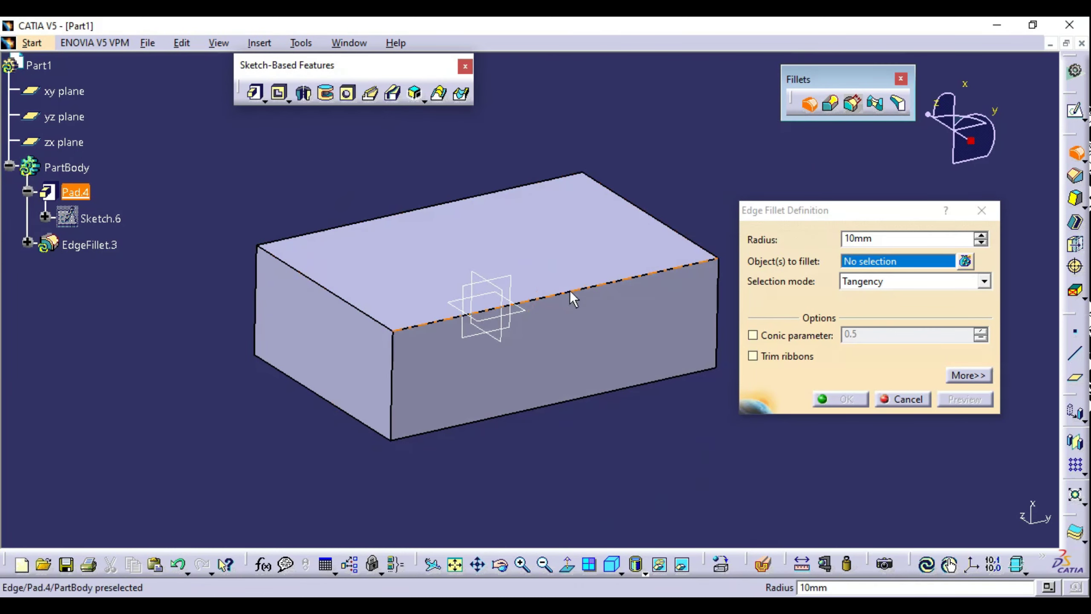
pyautogui.click(571, 292)
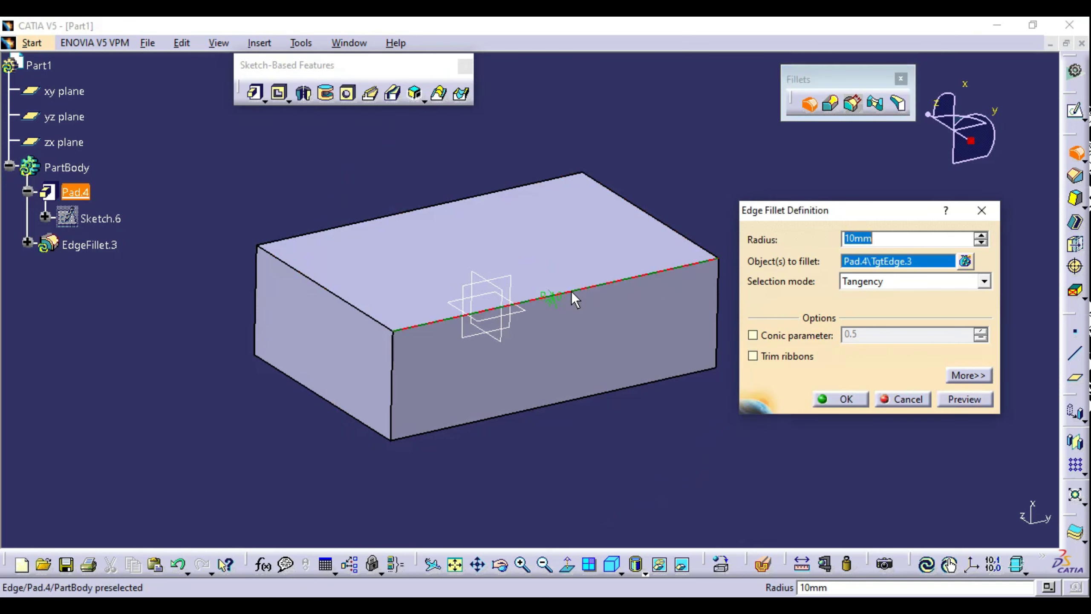
pyautogui.click(880, 239)
pyautogui.moveTo(888, 242); pyautogui.dragTo(839, 243)
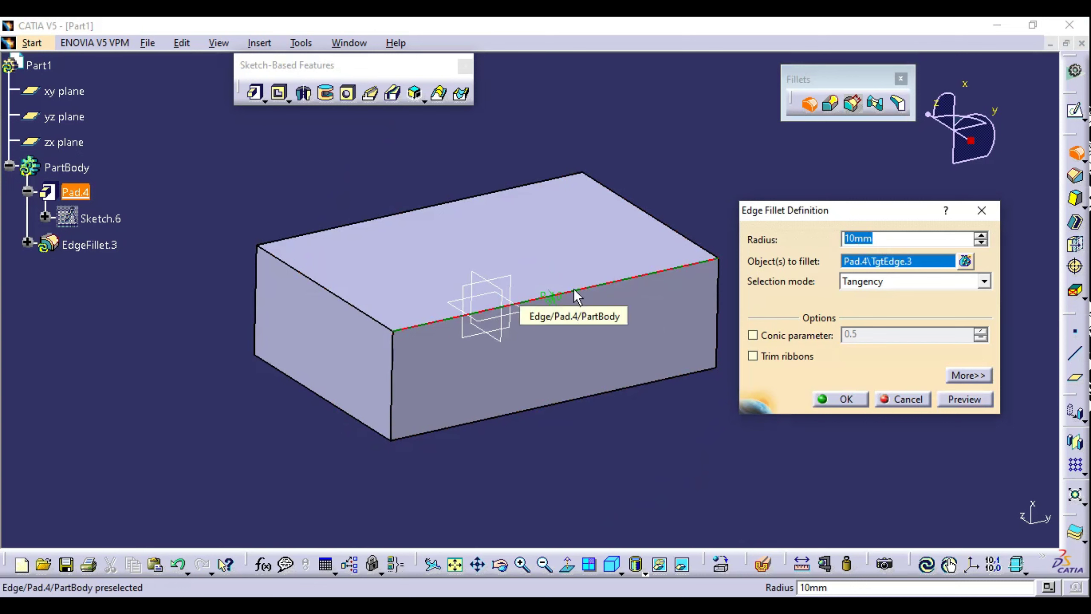
pyautogui.click(578, 346)
pyautogui.moveTo(578, 346); pyautogui.dragTo(661, 279, button='middle')
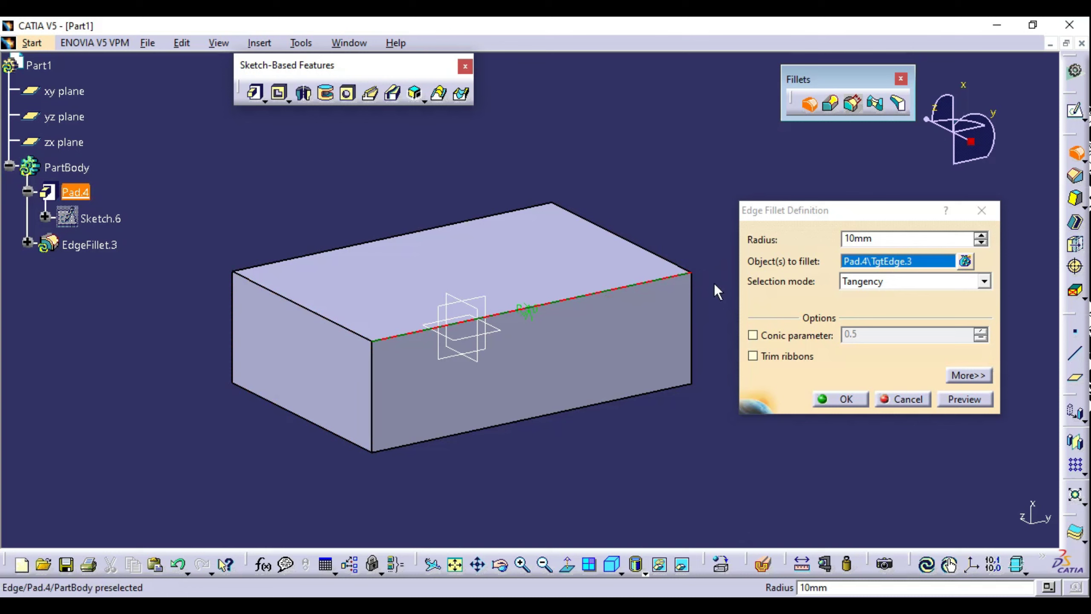
pyautogui.click(848, 399)
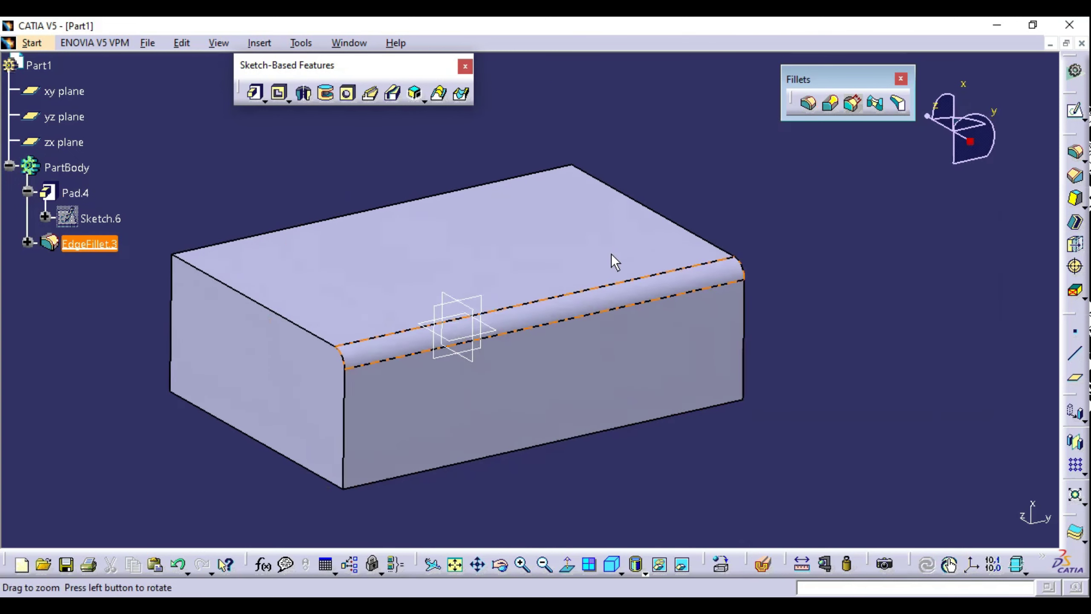
pyautogui.moveTo(606, 288); pyautogui.dragTo(631, 318, button='middle')
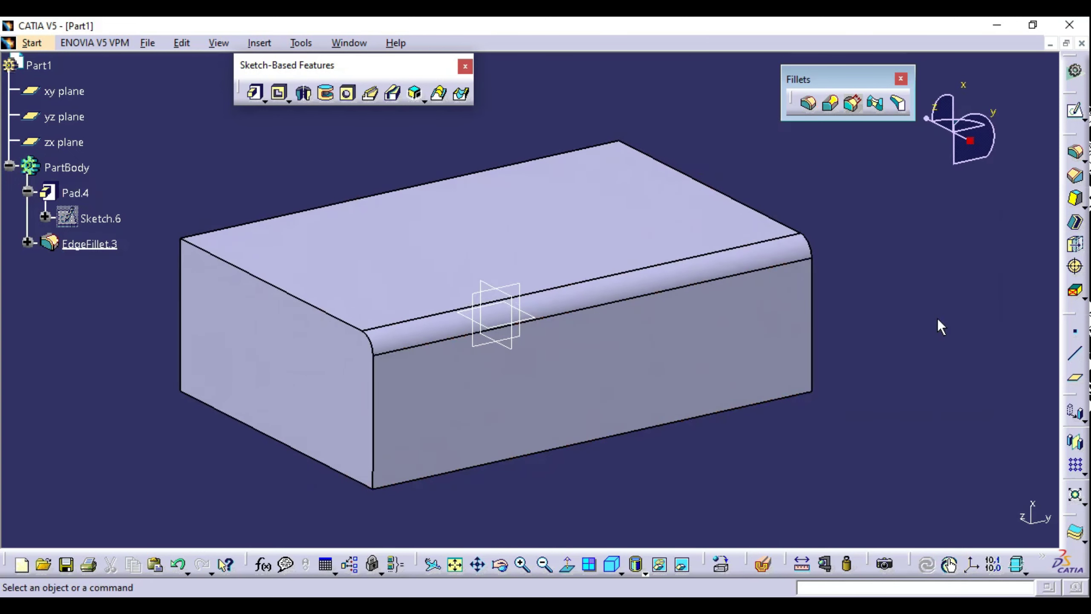
# Step: Reopen EdgeFillet.3 and reapply it at a 20mm radius
pyautogui.moveTo(578, 299); pyautogui.dragTo(611, 305, button='middle')
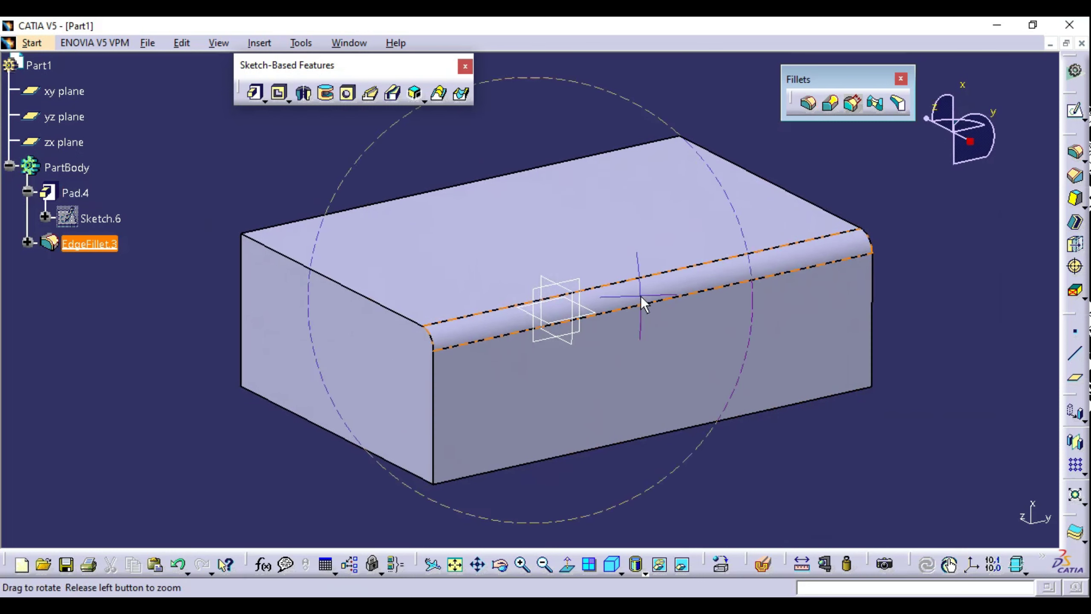
pyautogui.doubleClick(611, 298)
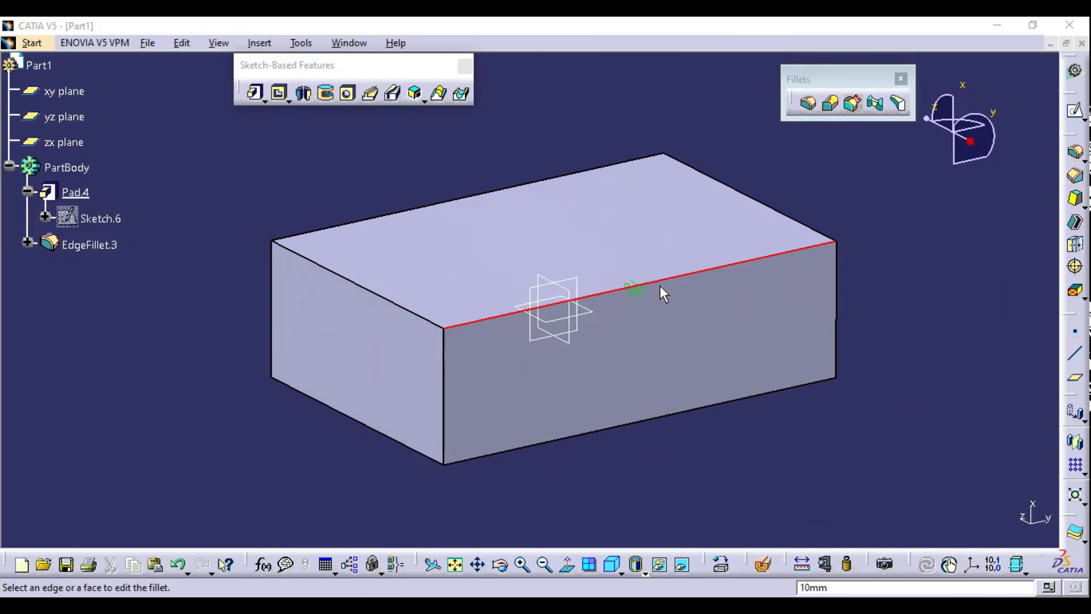
pyautogui.click(660, 287)
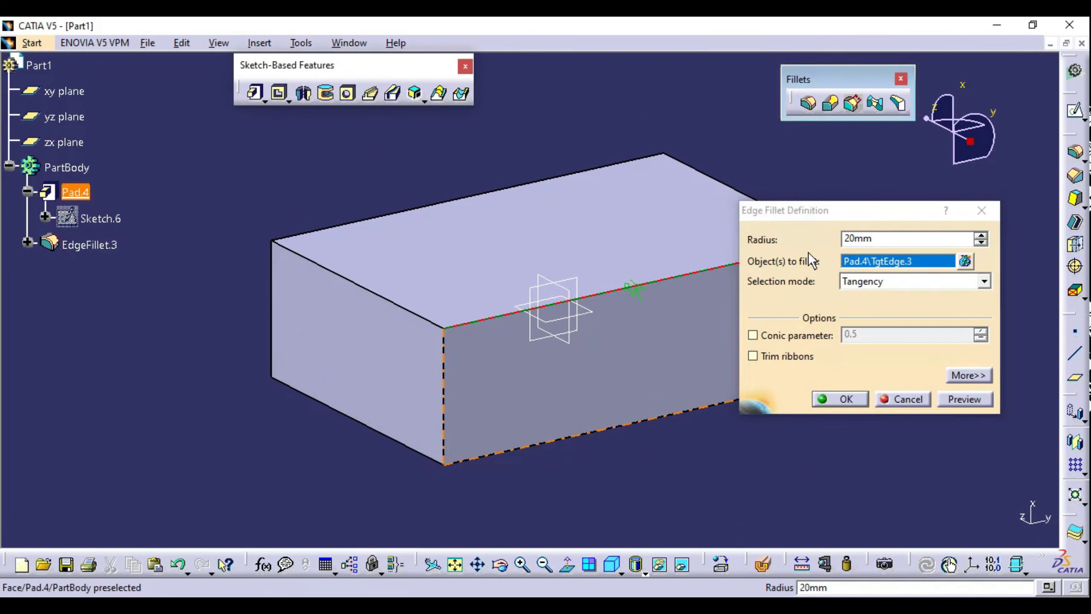
pyautogui.press('Return')
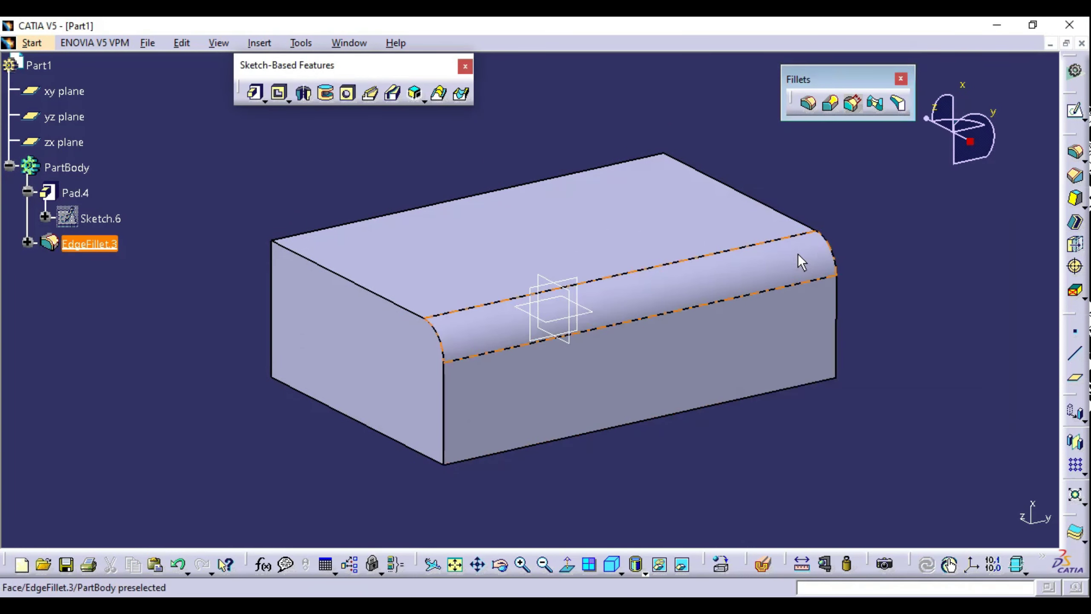
# Step: Delete EdgeFillet.3 from the specification tree, restoring the sharp-edged block
pyautogui.click(145, 295)
pyautogui.click(87, 244)
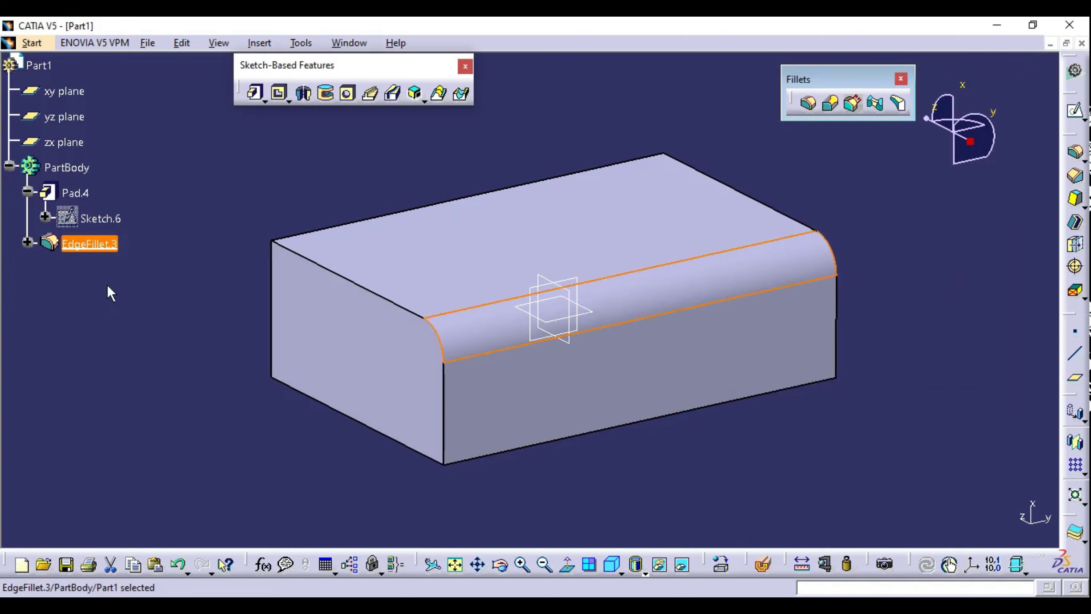
pyautogui.press('Delete')
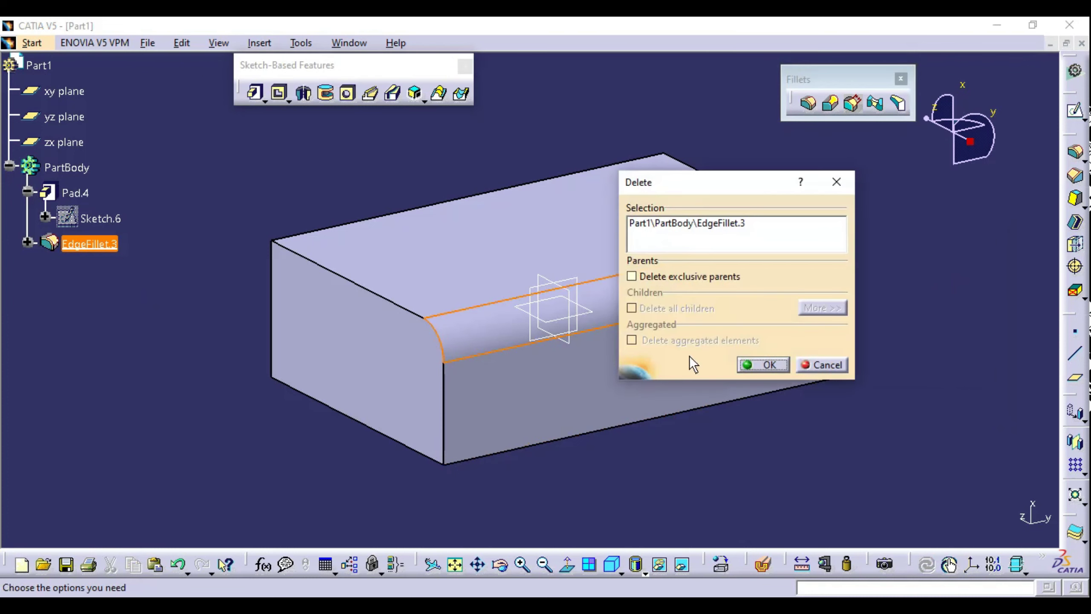
pyautogui.click(748, 365)
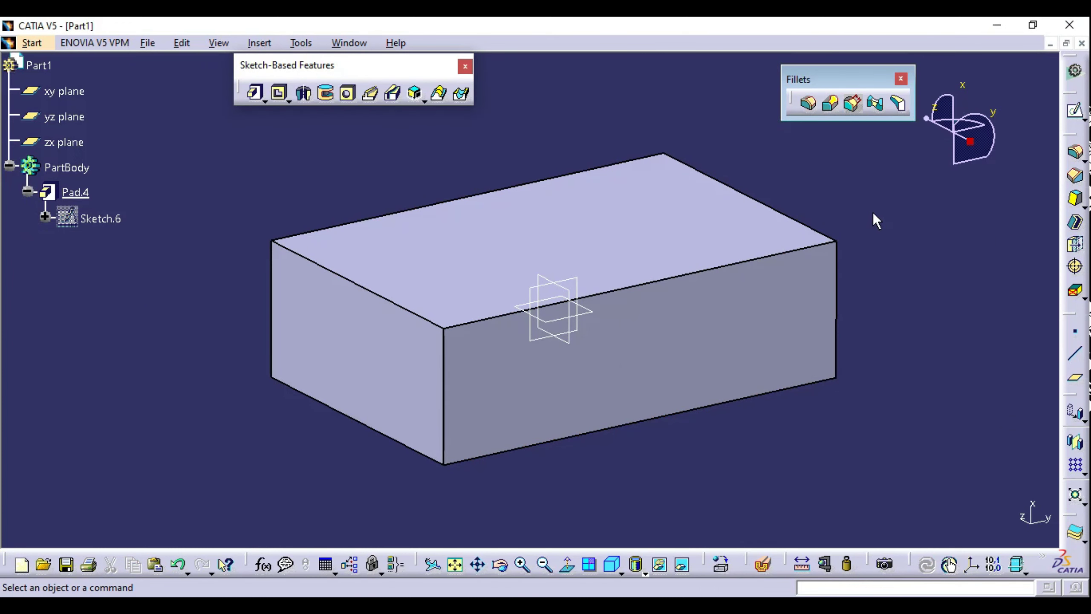
pyautogui.moveTo(524, 238)
pyautogui.mouseDown(button='middle')
pyautogui.moveTo(508, 235)
pyautogui.moveTo(603, 223)
pyautogui.moveTo(613, 209)
pyautogui.mouseUp(button='middle')
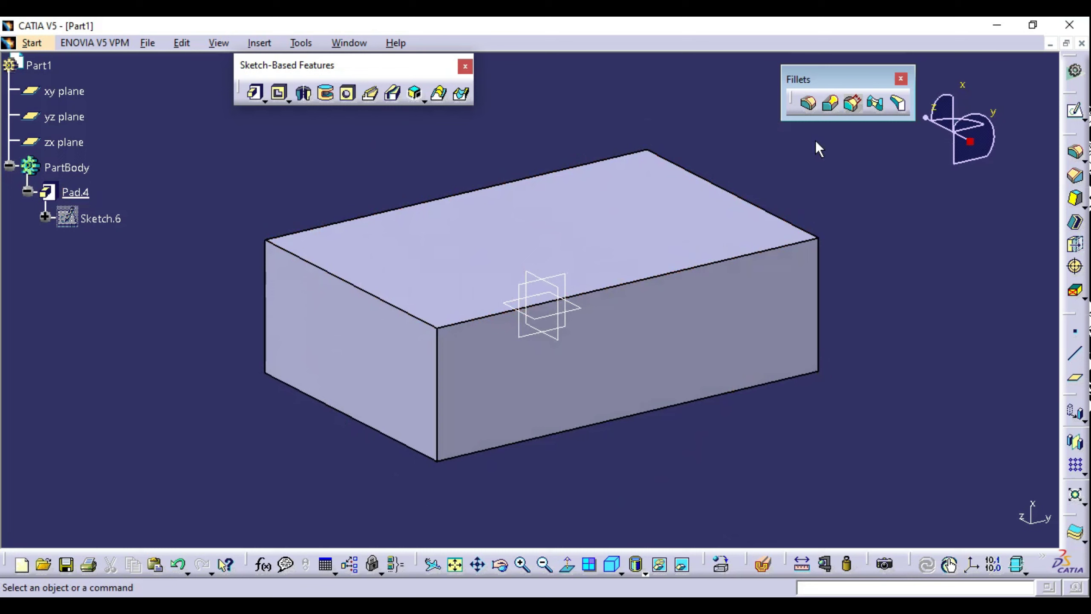
# Step: Fillet the front, left and back top edges plus the front vertical edge at 15mm
pyautogui.click(810, 104)
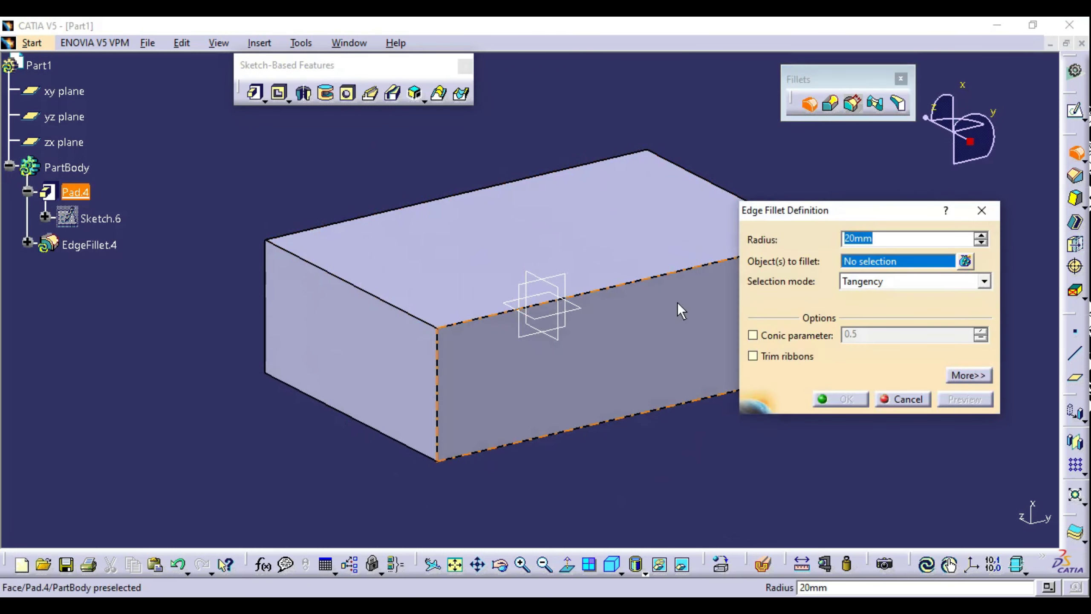
pyautogui.click(669, 275)
pyautogui.moveTo(627, 340); pyautogui.dragTo(517, 336, button='middle')
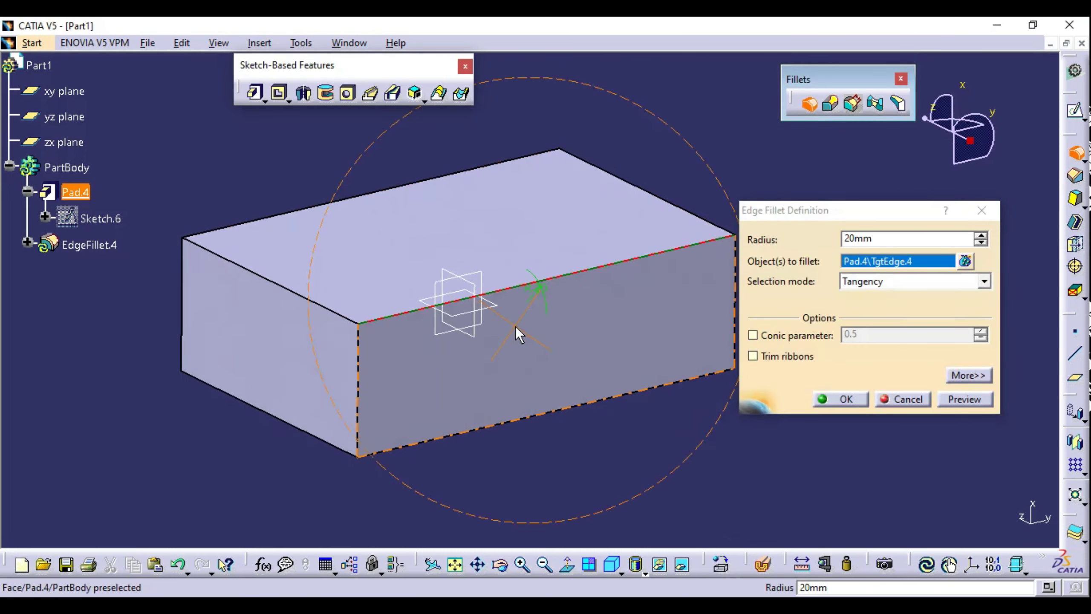
pyautogui.click(341, 310)
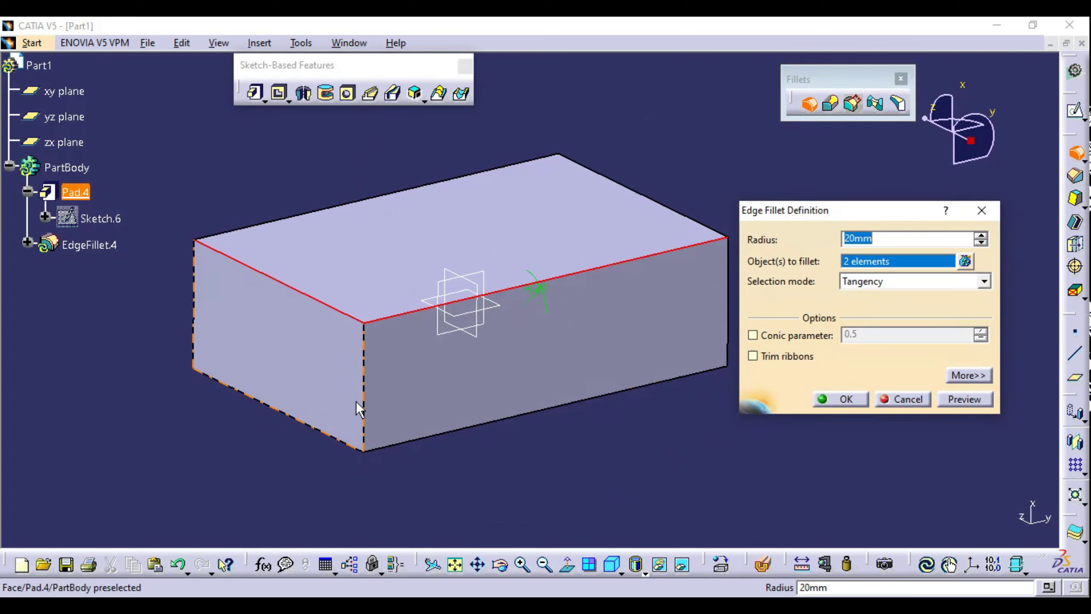
pyautogui.click(365, 350)
pyautogui.click(354, 210)
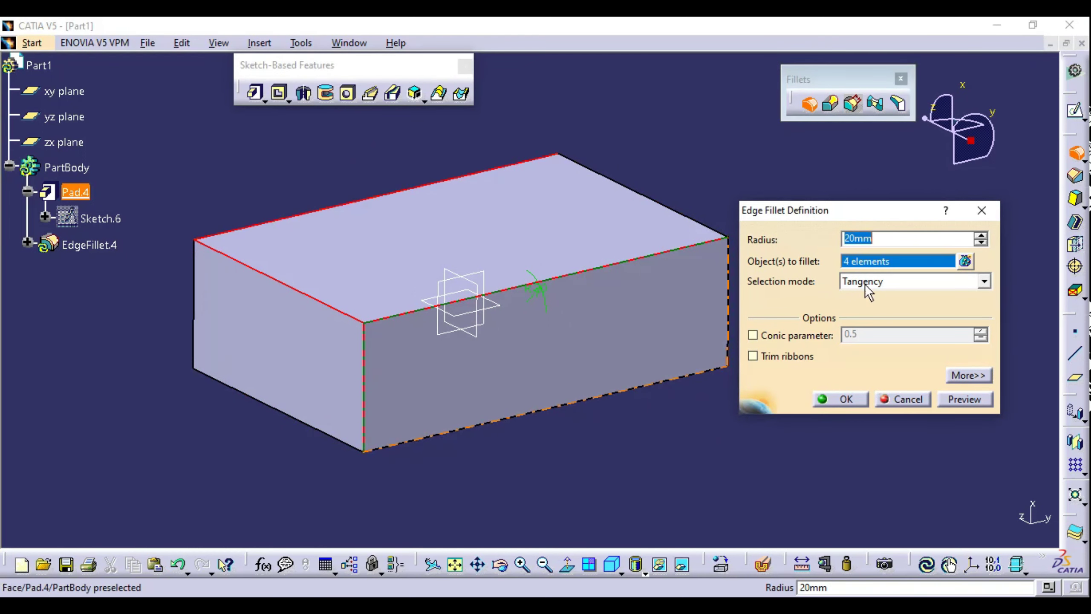
pyautogui.write('15')
pyautogui.press('Return')
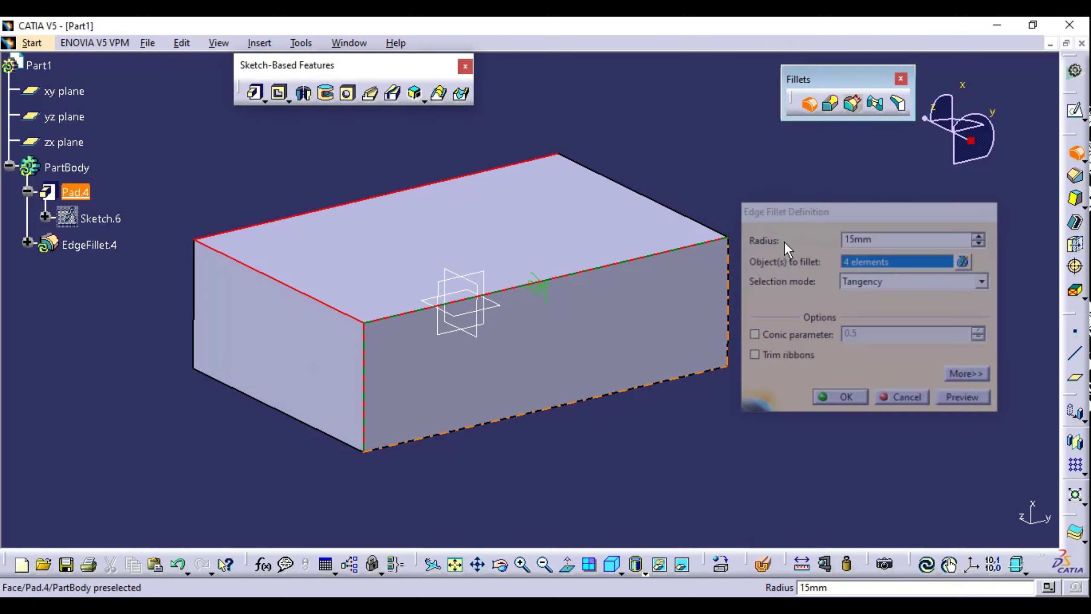
pyautogui.moveTo(416, 305)
pyautogui.mouseDown(button='middle')
pyautogui.moveTo(449, 349)
pyautogui.moveTo(443, 373)
pyautogui.moveTo(553, 288)
pyautogui.moveTo(459, 328)
pyautogui.mouseUp(button='middle')
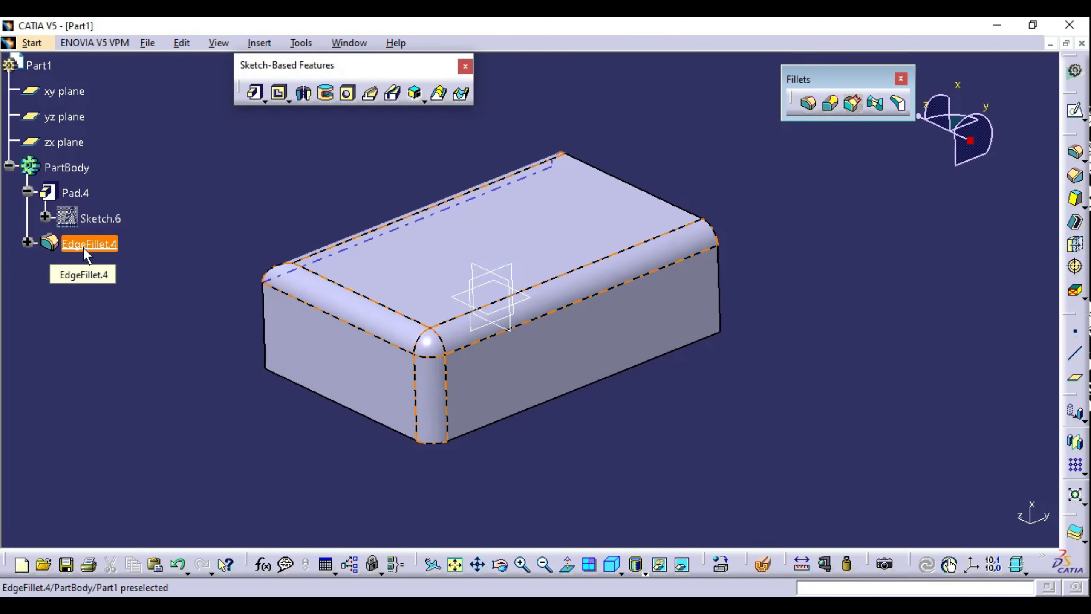
# Step: Change EdgeFillet.4's radius from 15mm to 10mm
pyautogui.doubleClick(84, 247)
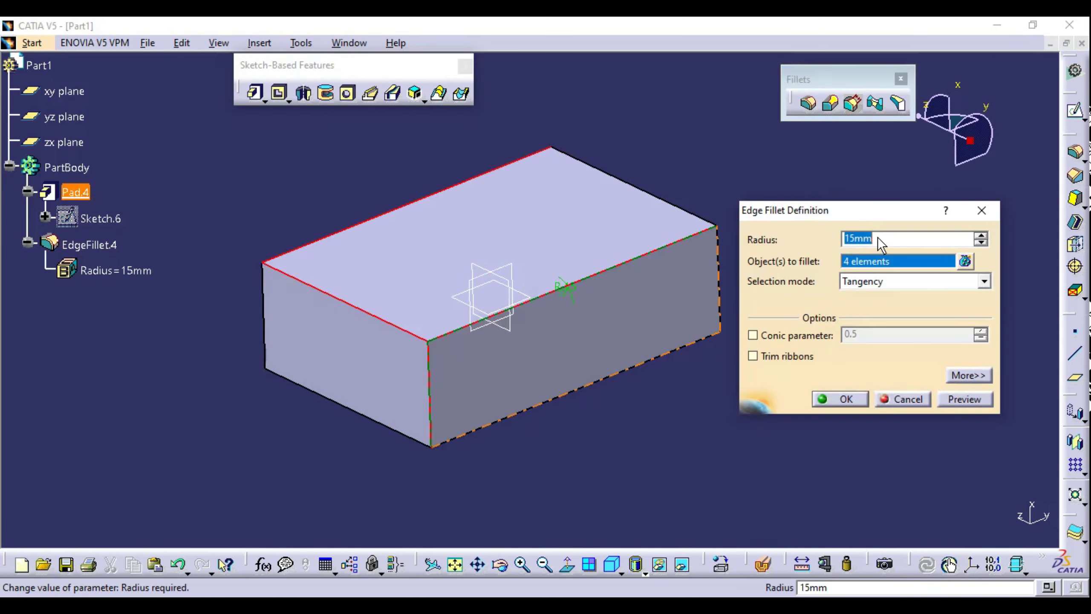
pyautogui.write('10')
pyautogui.press('Return')
pyautogui.moveTo(571, 270); pyautogui.dragTo(454, 236, button='middle')
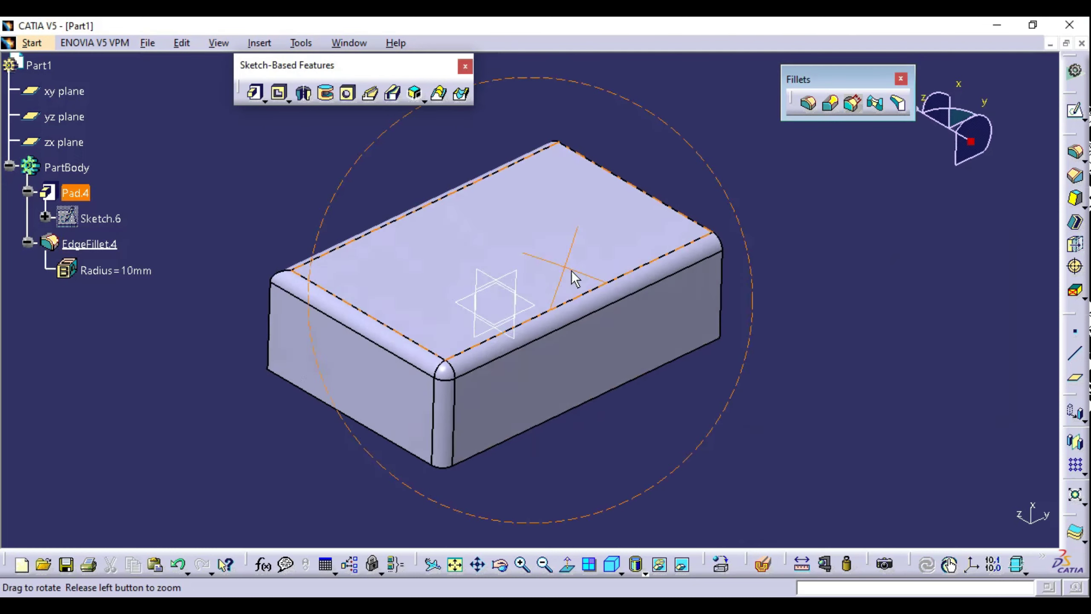
# Step: Undo the radius change and the multi-edge fillet, returning to the plain block
pyautogui.moveTo(490, 385)
pyautogui.mouseDown(button='middle')
pyautogui.moveTo(517, 307)
pyautogui.moveTo(508, 313)
pyautogui.mouseUp(button='middle')
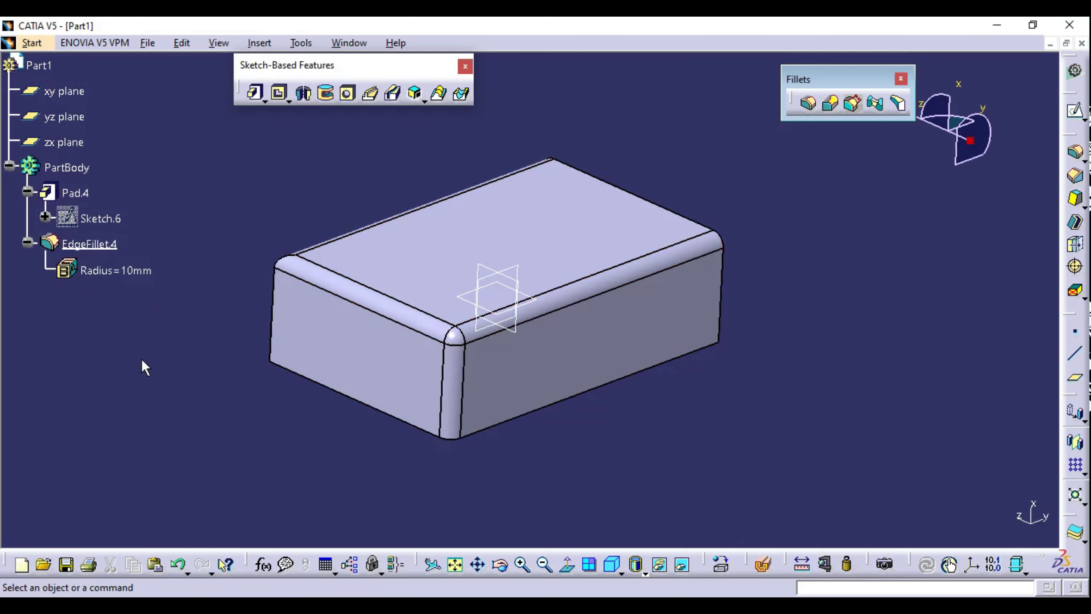
pyautogui.hotkey('ctrl', 'y')
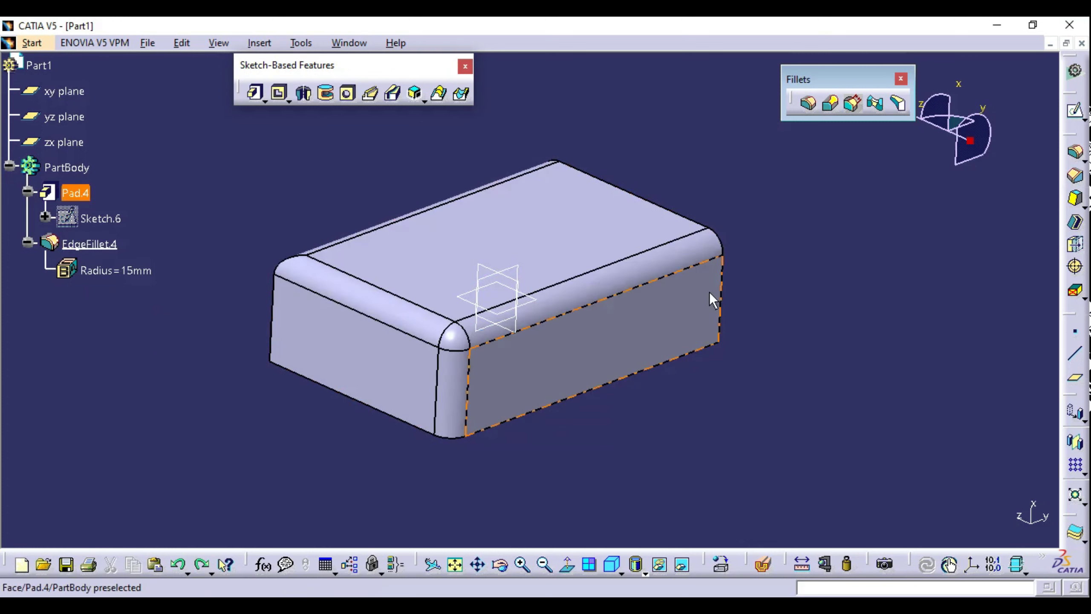
pyautogui.hotkey('ctrl', 'y')
pyautogui.moveTo(765, 193)
pyautogui.mouseDown(button='middle')
pyautogui.moveTo(717, 193)
pyautogui.moveTo(493, 245)
pyautogui.moveTo(505, 217)
pyautogui.mouseUp(button='middle')
# Step: Round only the front vertical edge with a 20mm edge fillet
pyautogui.click(808, 103)
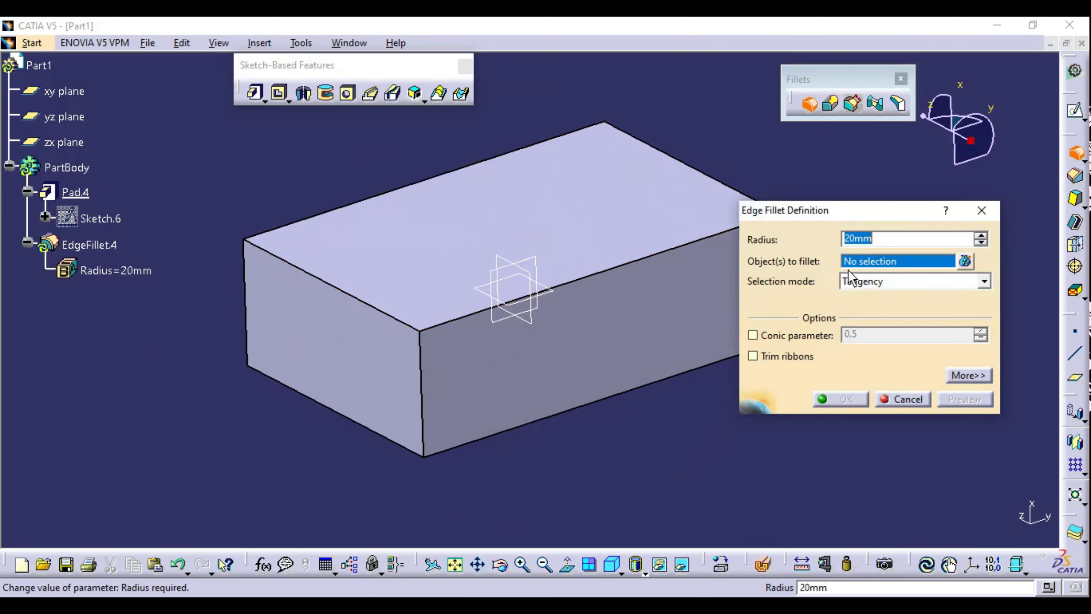
pyautogui.click(421, 362)
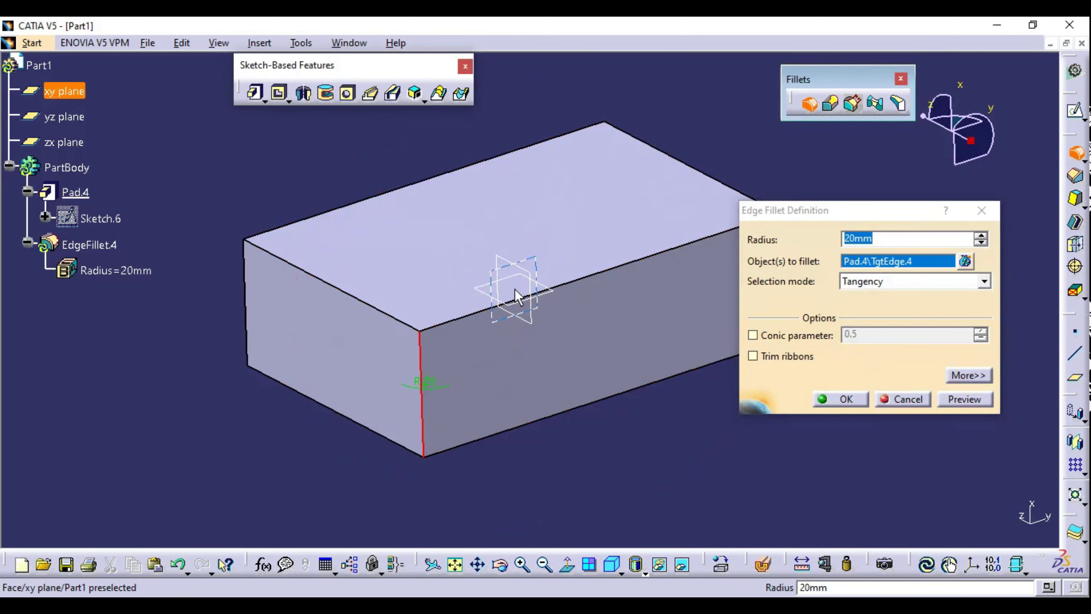
pyautogui.moveTo(421, 362); pyautogui.dragTo(474, 292, button='middle')
pyautogui.click(888, 239)
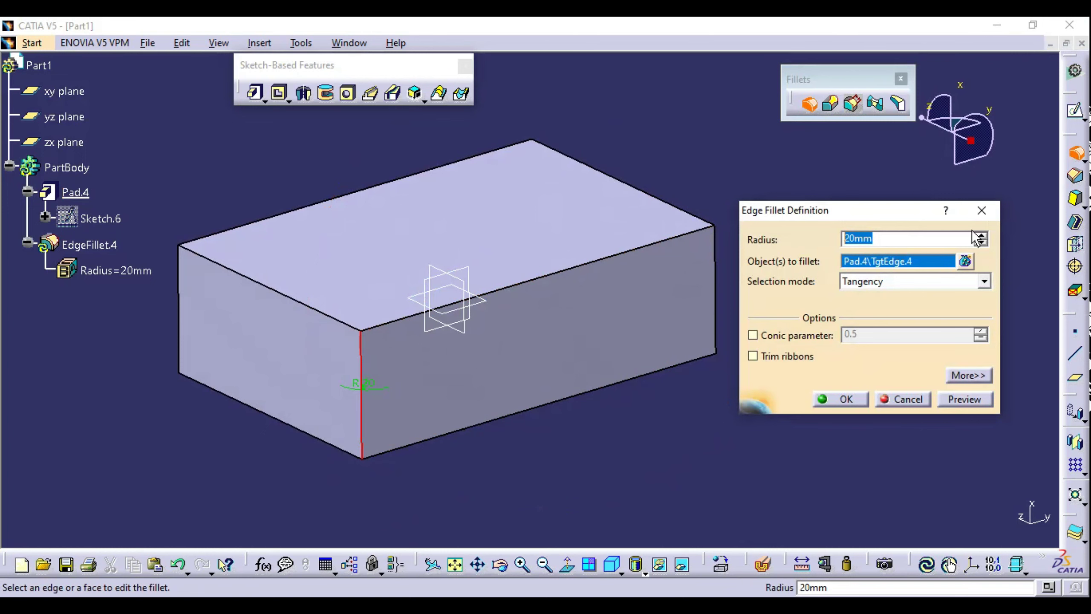
pyautogui.click(845, 399)
pyautogui.moveTo(701, 444)
pyautogui.mouseDown(button='middle')
pyautogui.moveTo(678, 370)
pyautogui.moveTo(516, 372)
pyautogui.moveTo(327, 421)
pyautogui.moveTo(476, 387)
pyautogui.moveTo(540, 342)
pyautogui.mouseUp(button='middle')
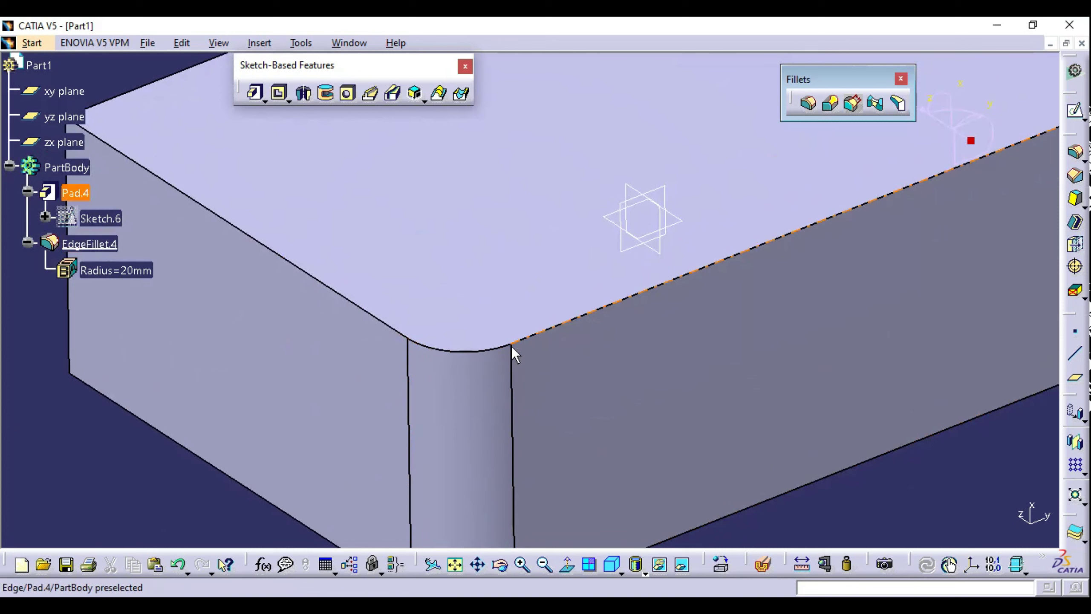
# Step: Inspect the rounded corner's straight and curved edges, then begin a new 20mm edge fillet
pyautogui.moveTo(512, 346)
pyautogui.mouseDown(button='middle')
pyautogui.moveTo(597, 375)
pyautogui.moveTo(588, 365)
pyautogui.moveTo(620, 280)
pyautogui.moveTo(511, 394)
pyautogui.mouseUp(button='middle')
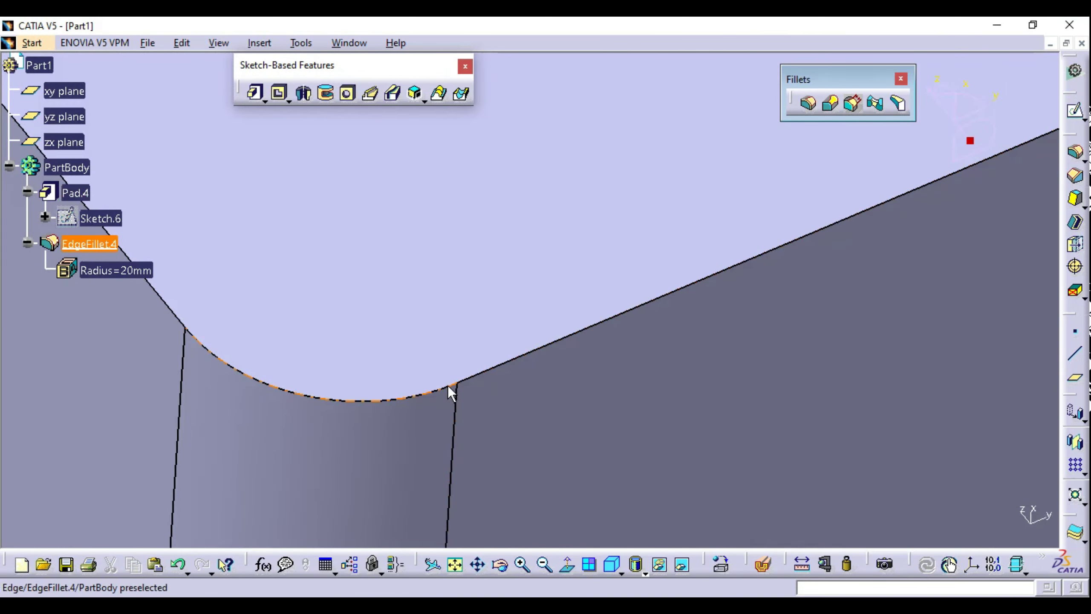
pyautogui.click(475, 375)
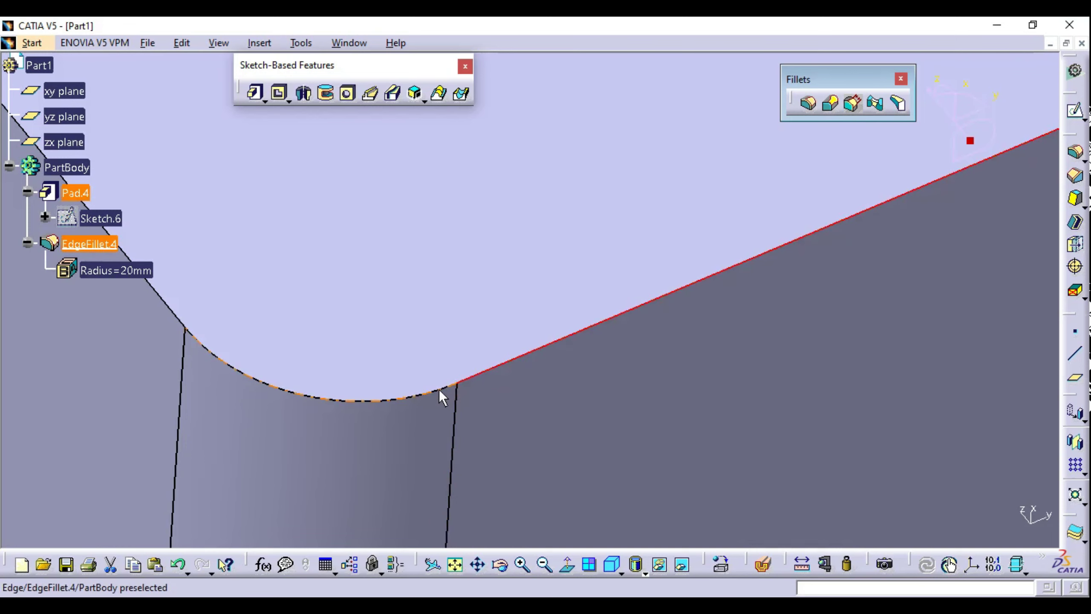
pyautogui.click(455, 384)
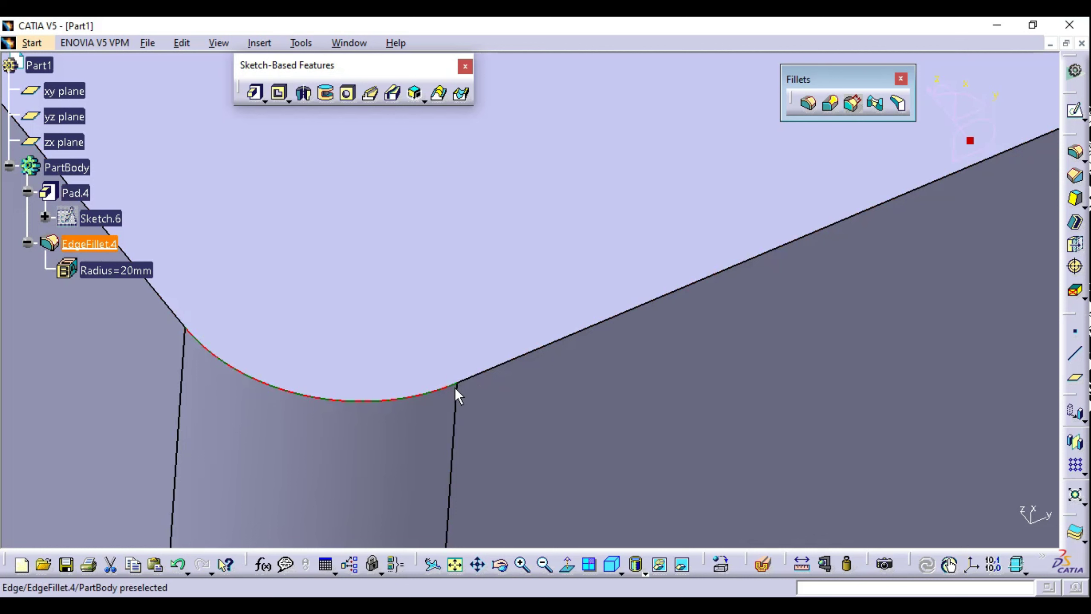
pyautogui.moveTo(455, 388)
pyautogui.mouseDown(button='middle')
pyautogui.moveTo(632, 416)
pyautogui.moveTo(496, 388)
pyautogui.mouseUp(button='middle')
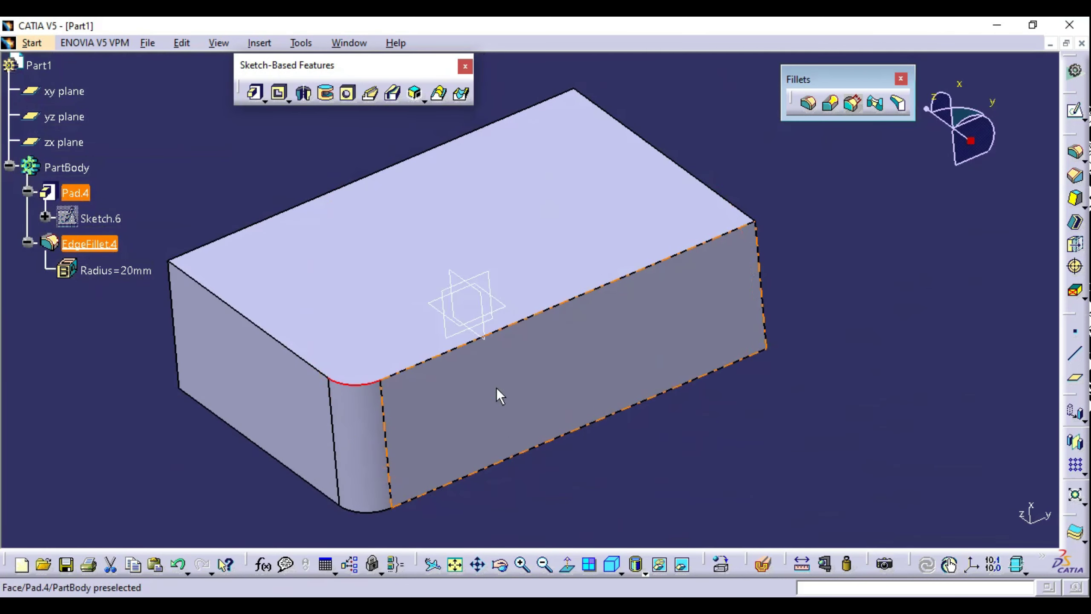
pyautogui.click(763, 220)
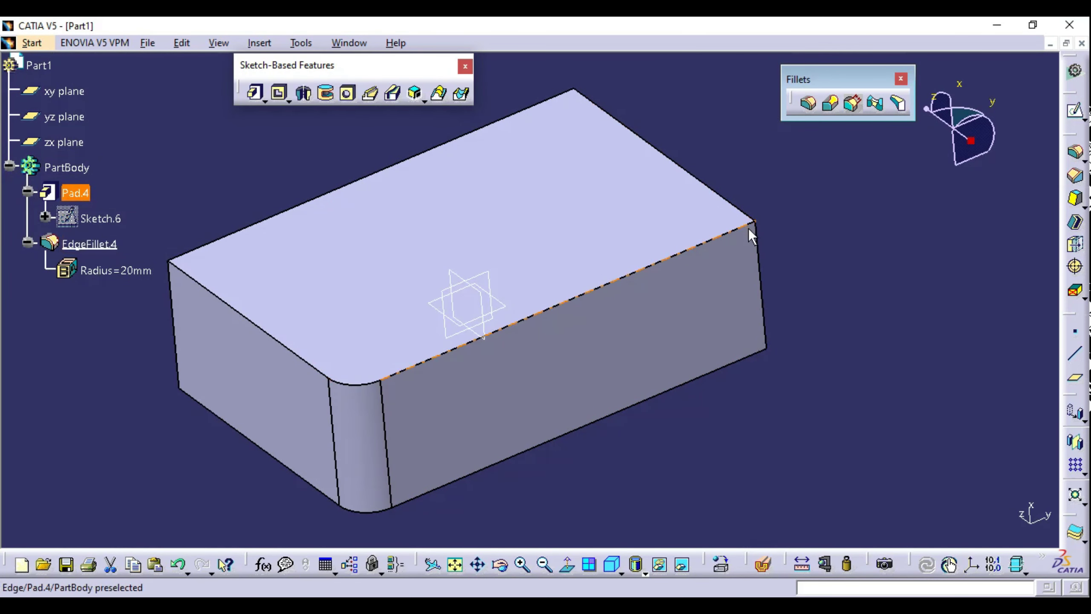
pyautogui.moveTo(446, 309)
pyautogui.mouseDown(button='middle')
pyautogui.moveTo(458, 297)
pyautogui.moveTo(469, 321)
pyautogui.mouseUp(button='middle')
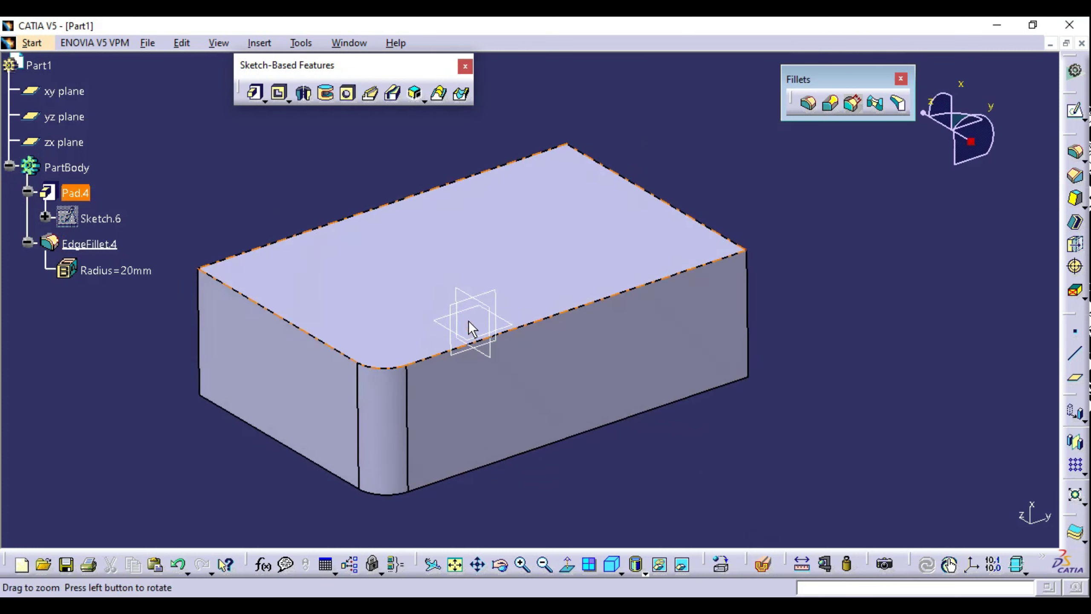
pyautogui.click(808, 103)
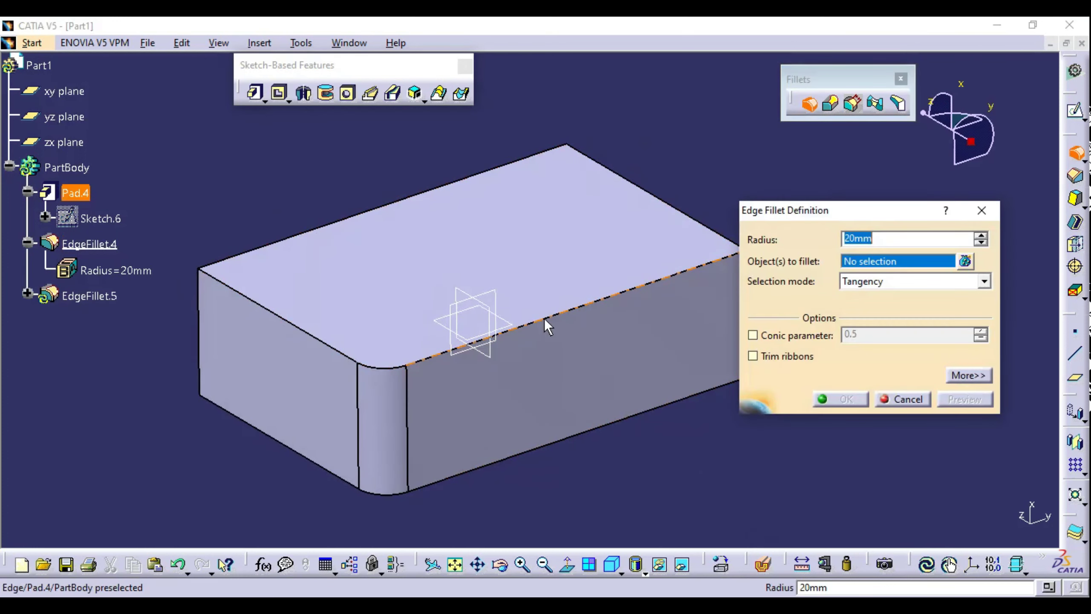
# Step: Apply a 15mm fillet to the block's top front edge
pyautogui.click(558, 313)
pyautogui.moveTo(570, 383); pyautogui.dragTo(500, 398, button='middle')
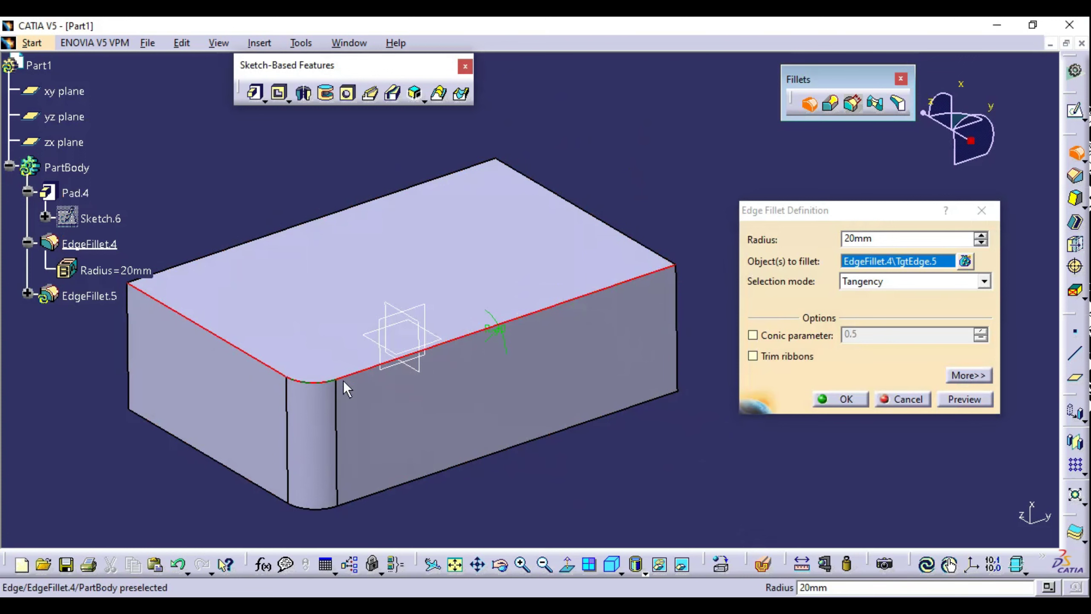
pyautogui.moveTo(576, 303); pyautogui.dragTo(439, 357, button='middle')
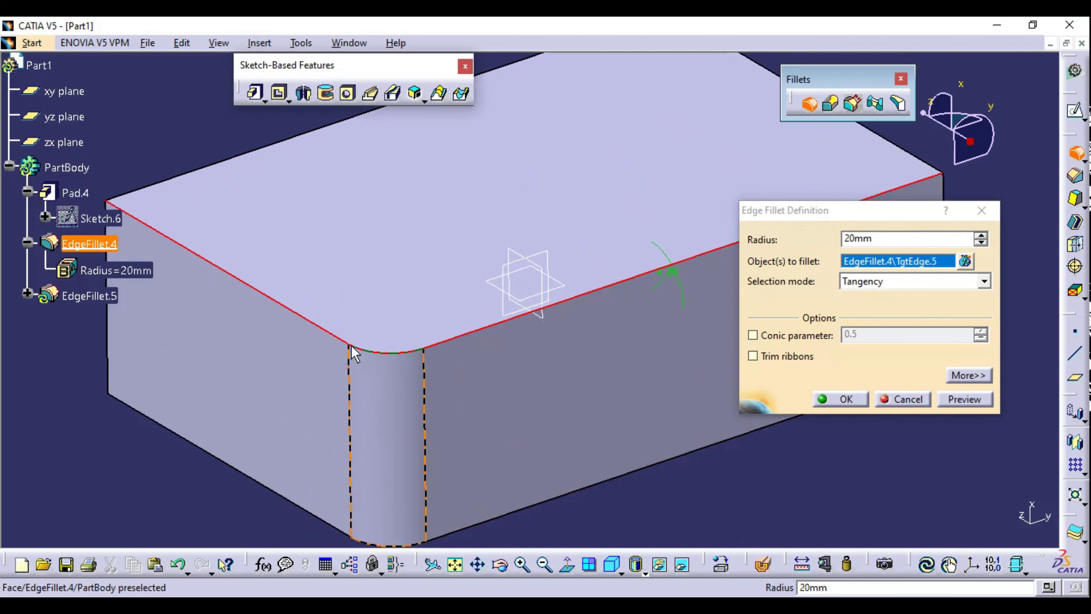
pyautogui.doubleClick(885, 240)
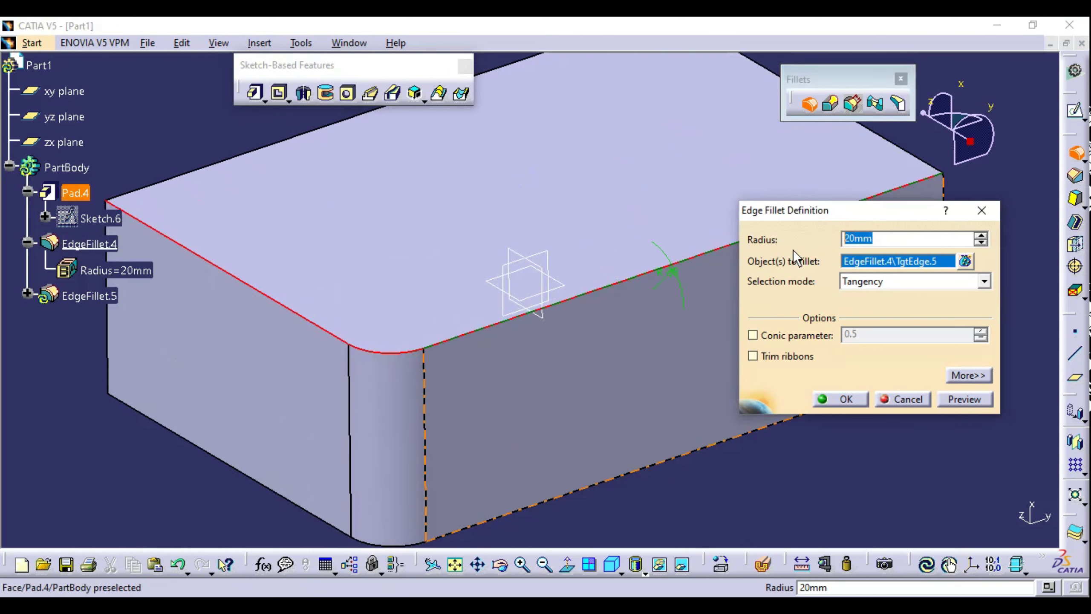
pyautogui.write('15')
pyautogui.moveTo(796, 439); pyautogui.dragTo(395, 365, button='middle')
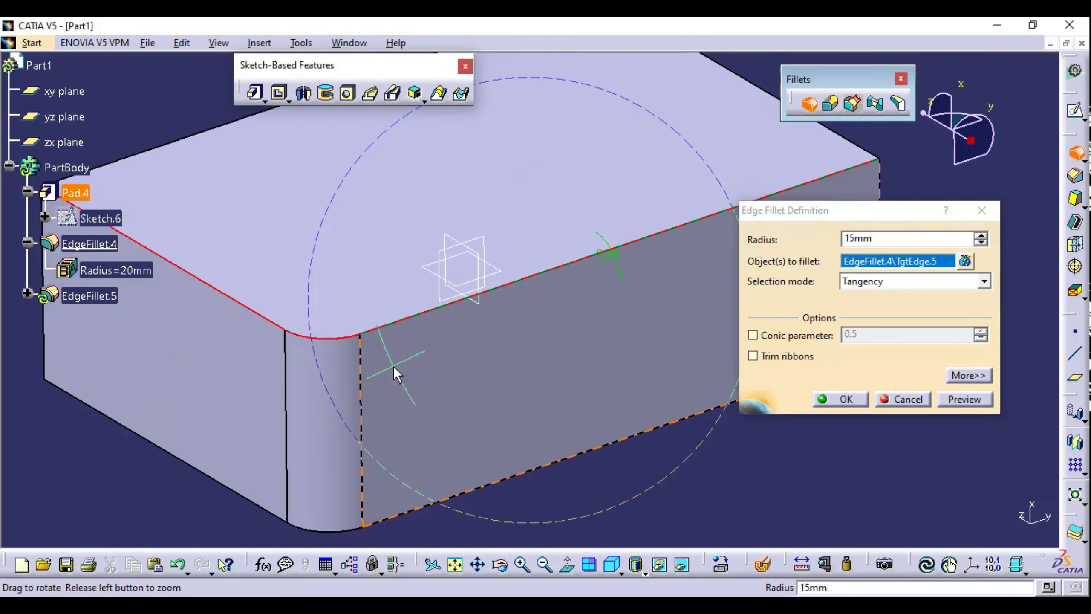
pyautogui.click(854, 402)
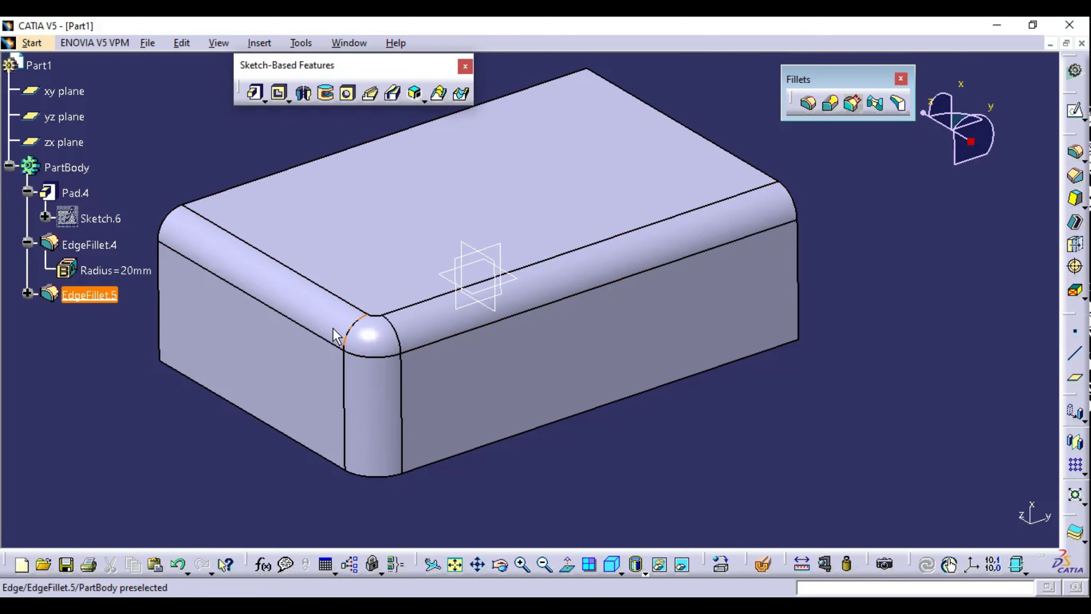
# Step: Reapply the new top-edge fillet unchanged, then undo it, keeping only the 20mm vertical round
pyautogui.doubleClick(395, 339)
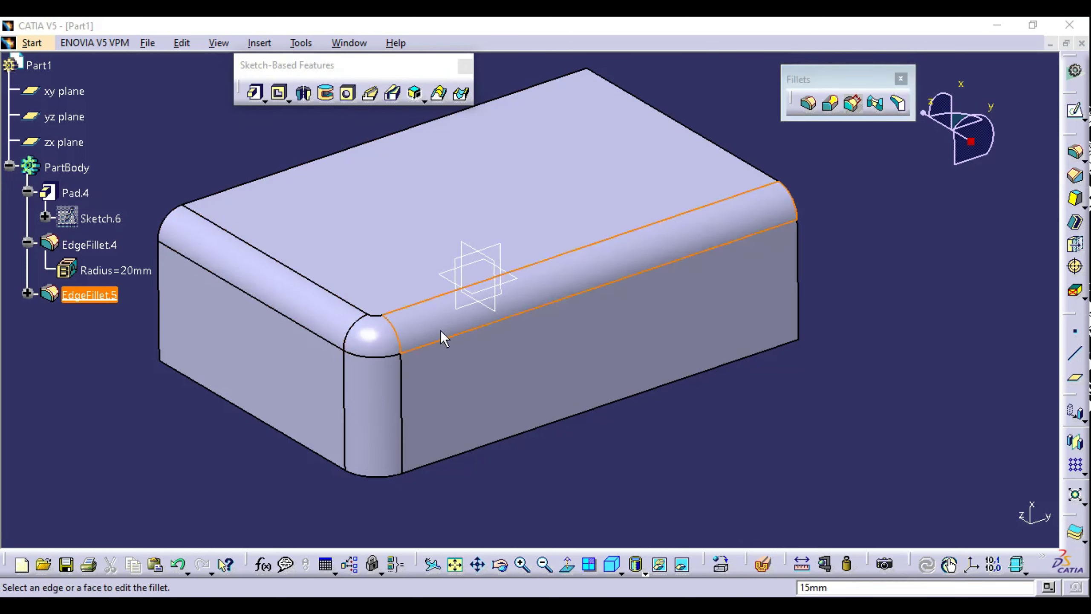
pyautogui.click(439, 330)
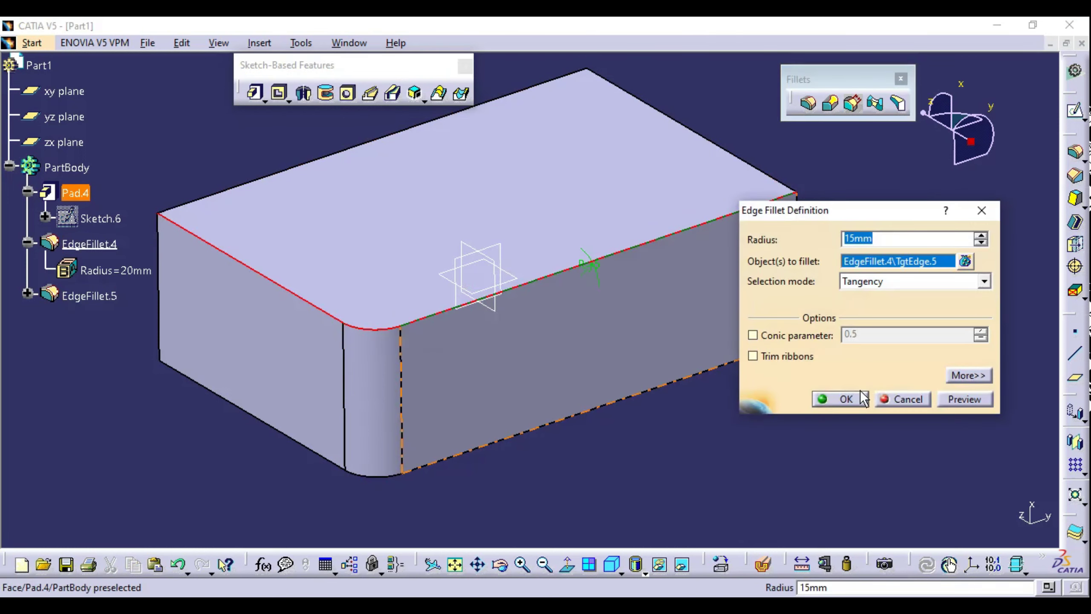
pyautogui.press('Return')
pyautogui.hotkey('ctrl', 'z')
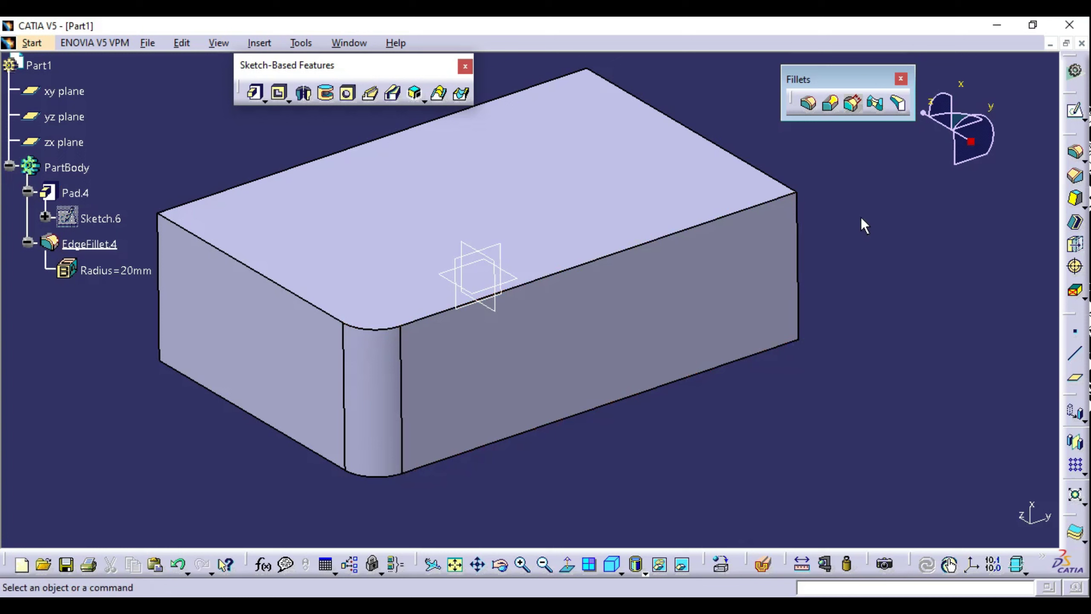
pyautogui.click(808, 104)
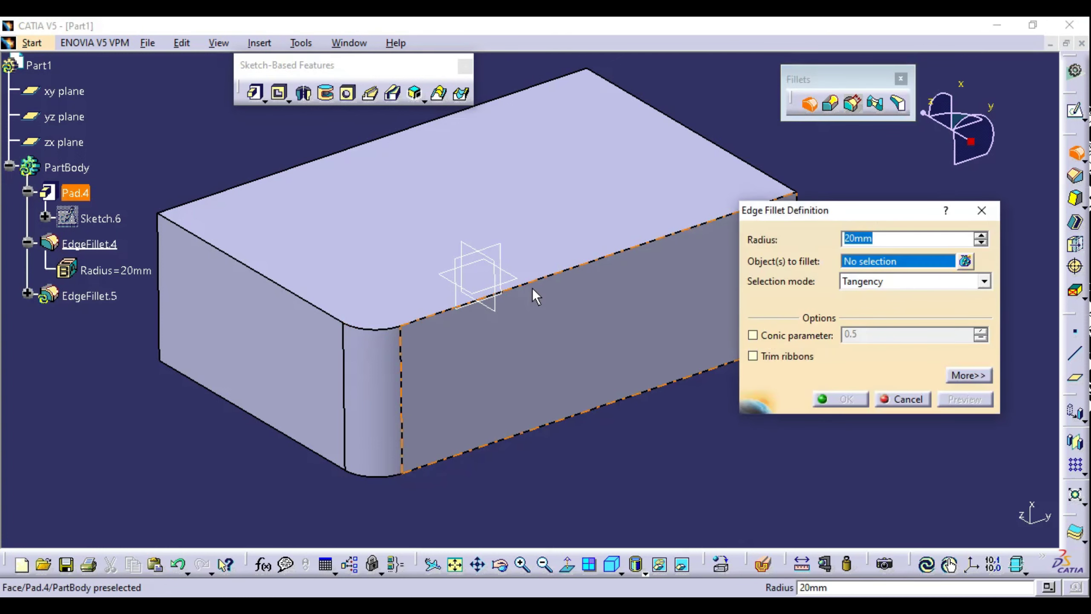
pyautogui.click(554, 273)
pyautogui.moveTo(820, 208); pyautogui.dragTo(860, 161)
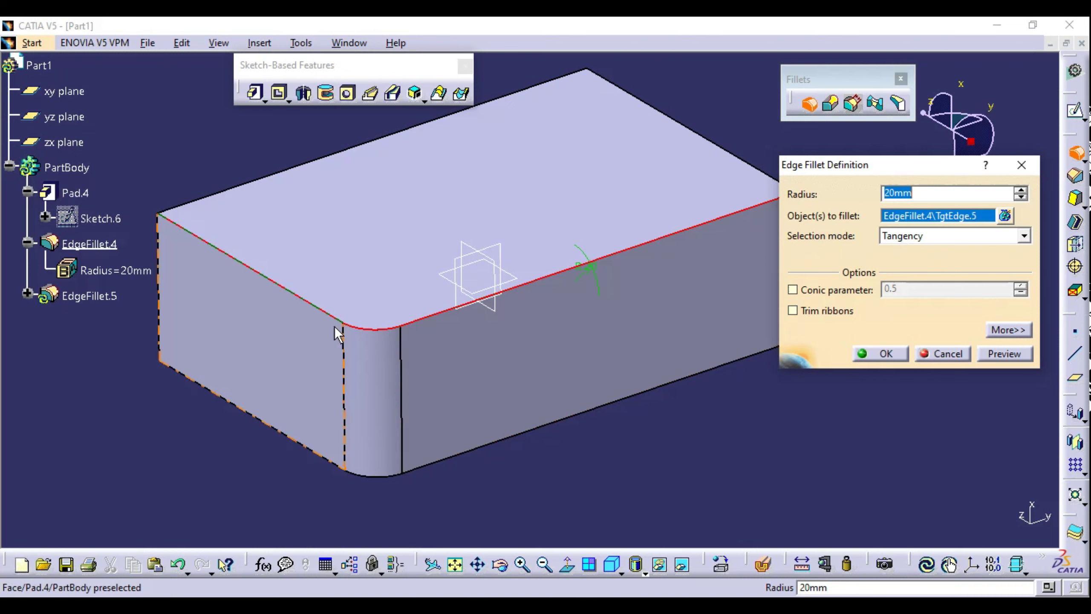
pyautogui.click(918, 237)
pyautogui.click(910, 259)
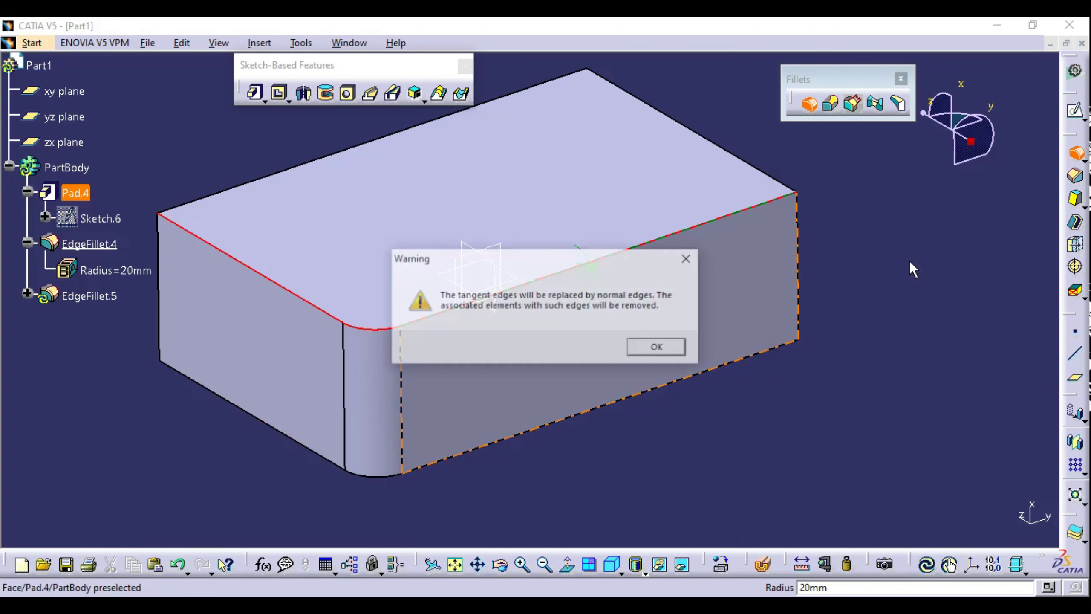
pyautogui.click(658, 349)
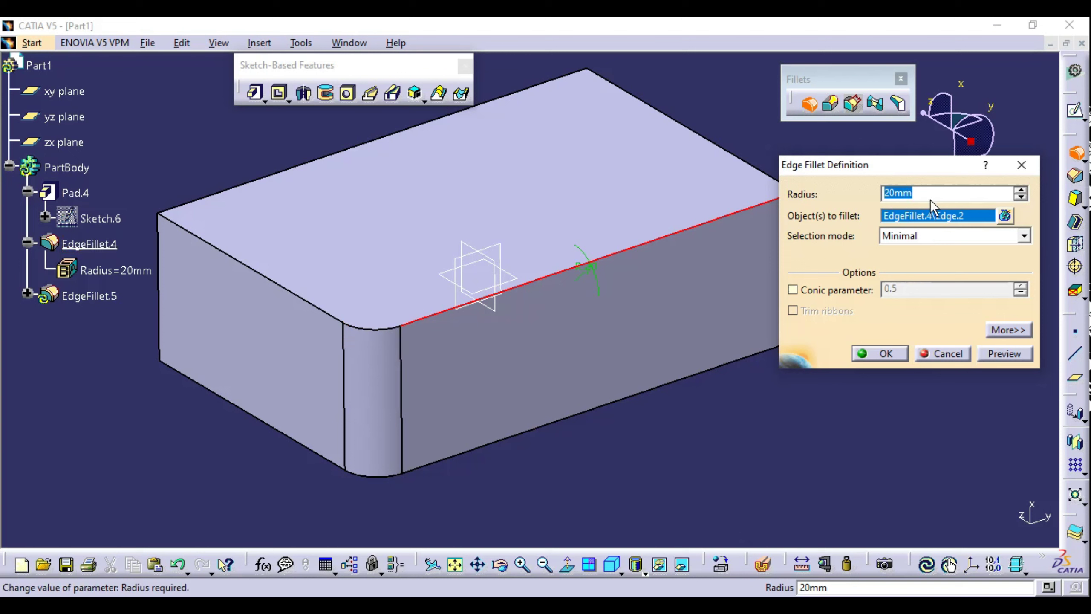
pyautogui.click(884, 354)
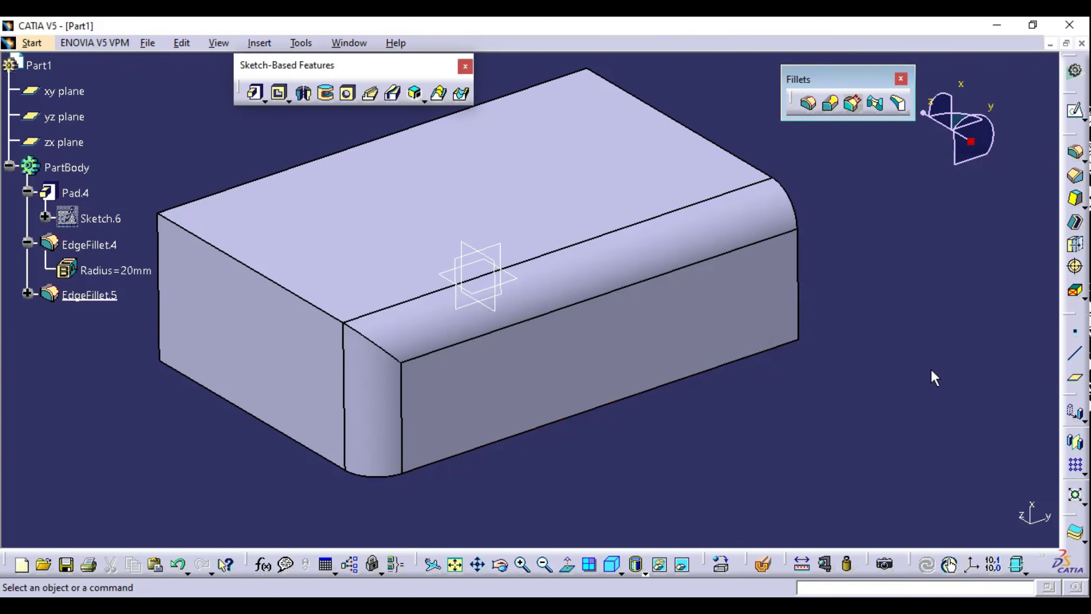
pyautogui.click(716, 278)
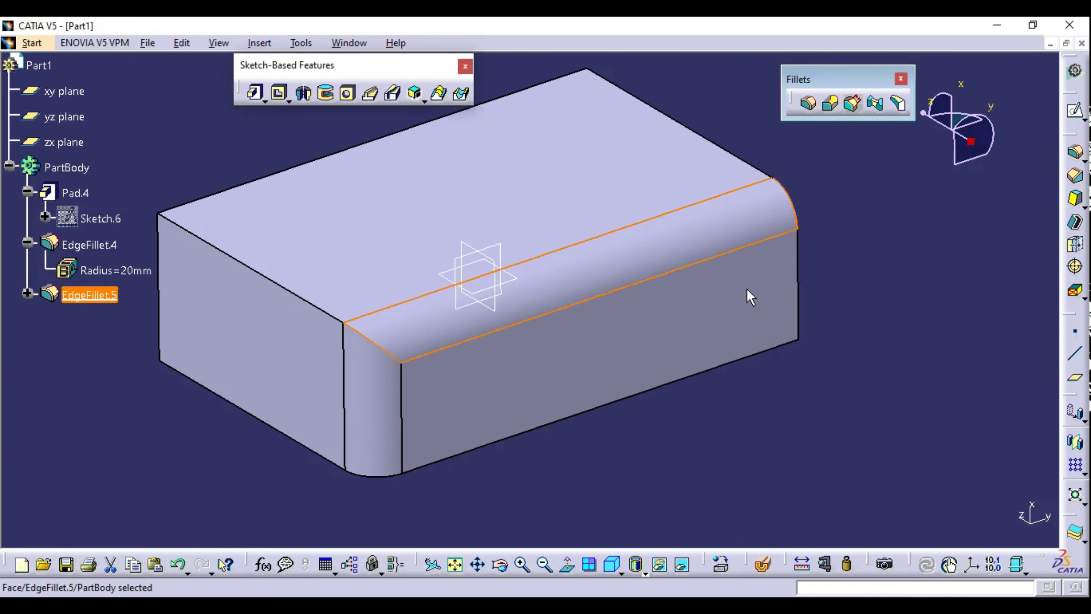
pyautogui.click(893, 335)
pyautogui.hotkey('ctrl', 'z')
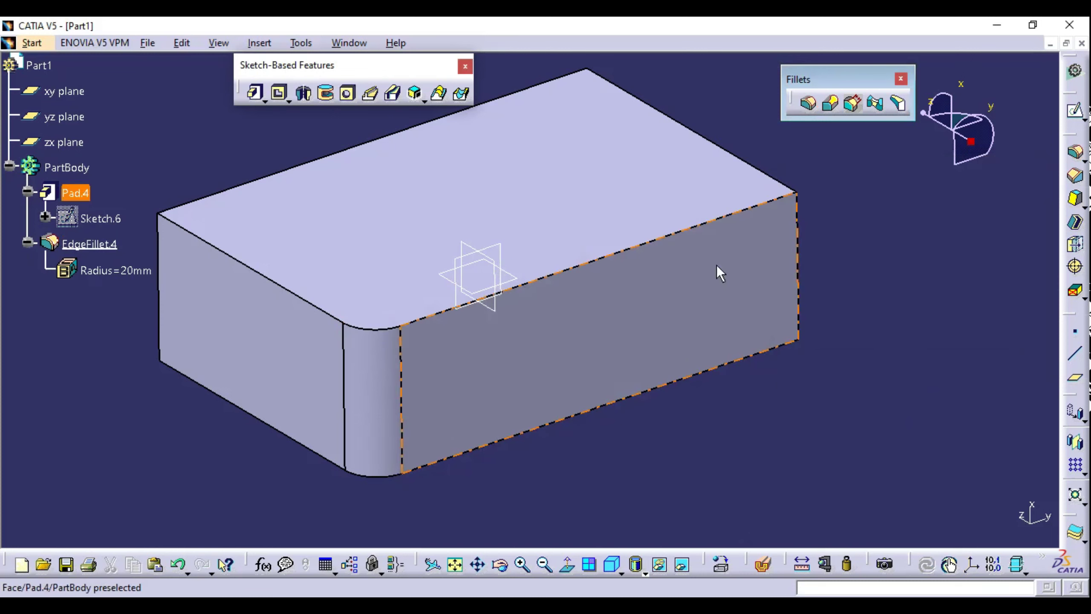
pyautogui.click(809, 109)
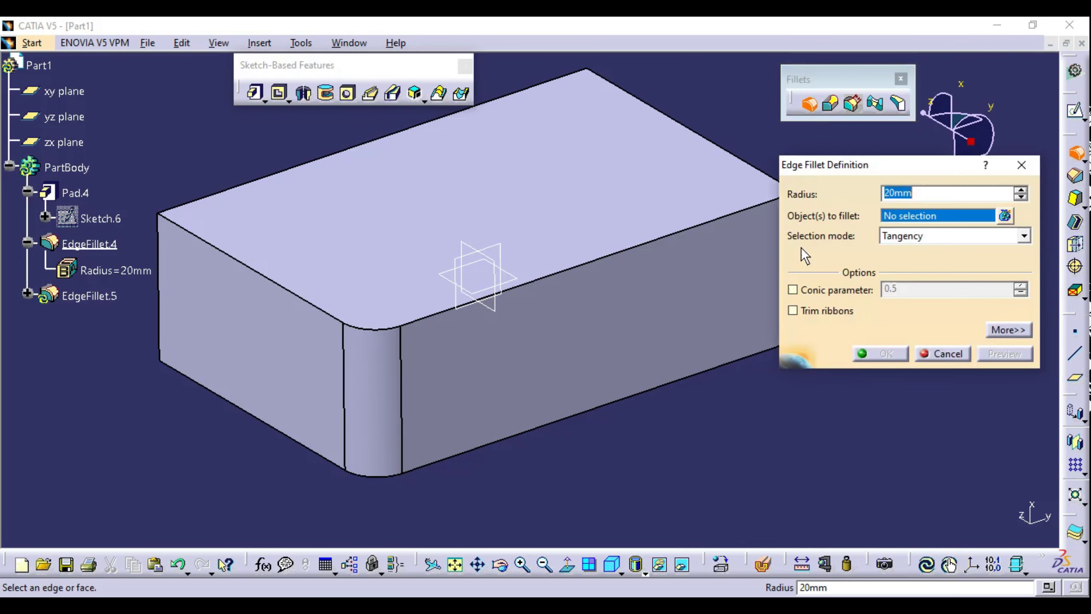
pyautogui.click(755, 207)
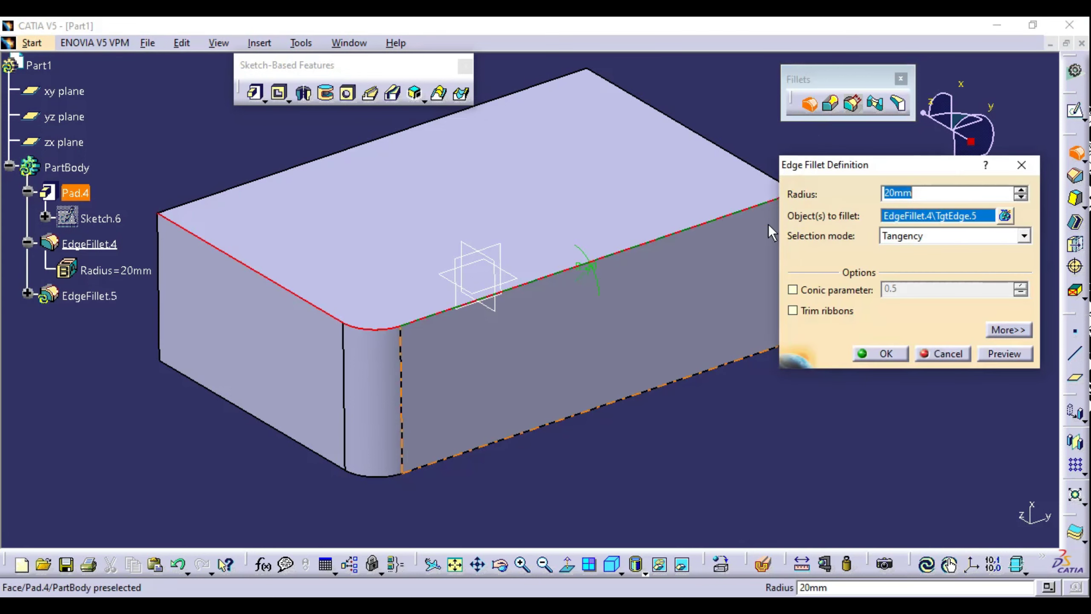
pyautogui.keyDown('ctrl'); pyautogui.moveTo(586, 292); pyautogui.dragTo(578, 350, button='middle'); pyautogui.keyUp('ctrl')
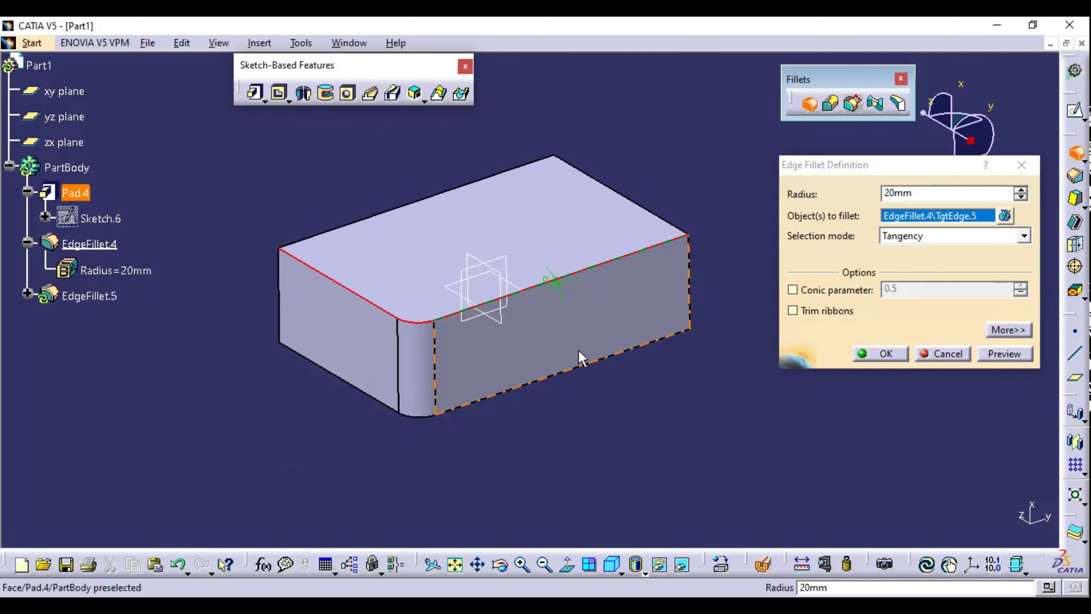
pyautogui.click(906, 240)
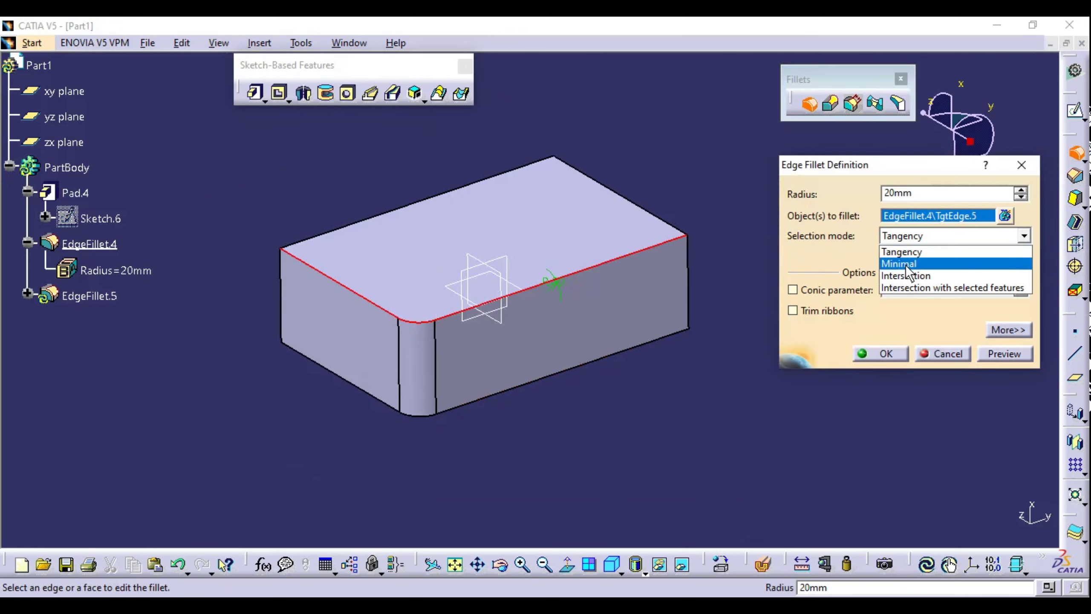
pyautogui.click(906, 266)
pyautogui.press('Return')
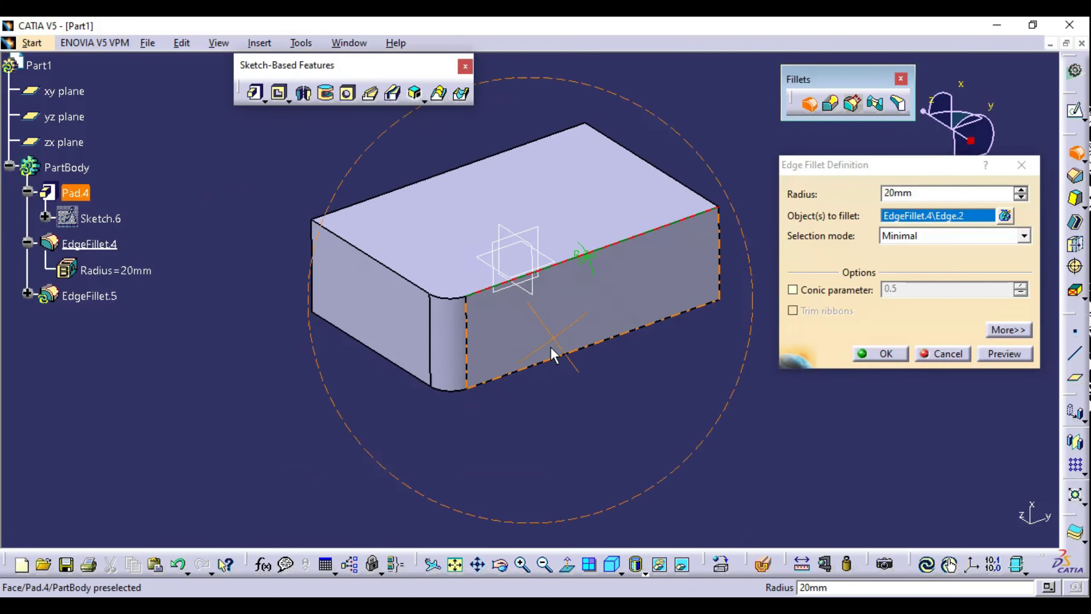
pyautogui.keyDown('ctrl'); pyautogui.moveTo(556, 356); pyautogui.dragTo(560, 254, button='middle'); pyautogui.keyUp('ctrl')
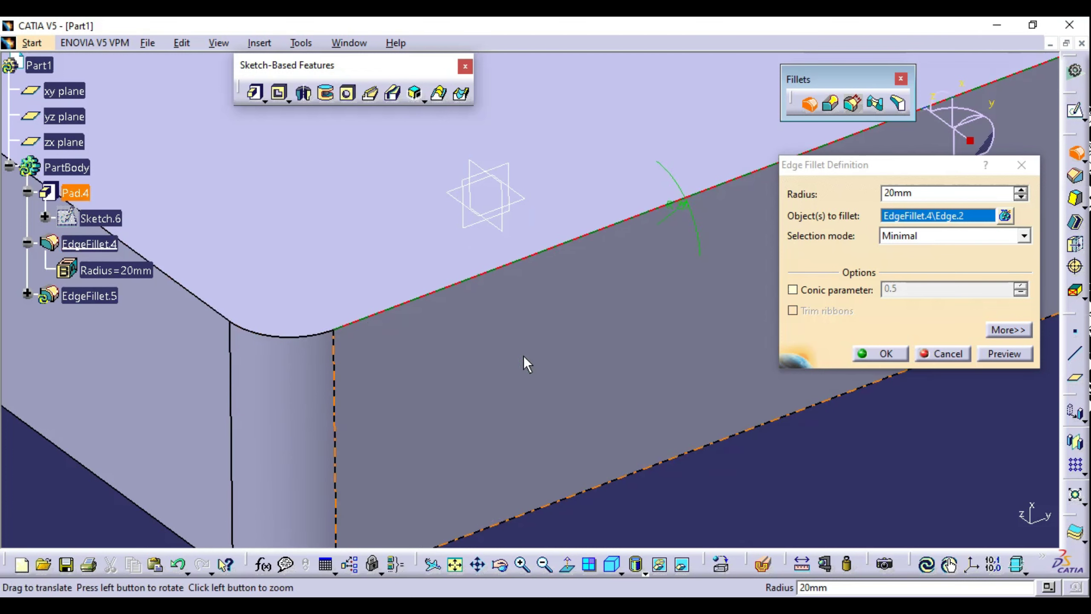
pyautogui.keyDown('ctrl'); pyautogui.moveTo(524, 356); pyautogui.dragTo(694, 376, button='middle'); pyautogui.keyUp('ctrl')
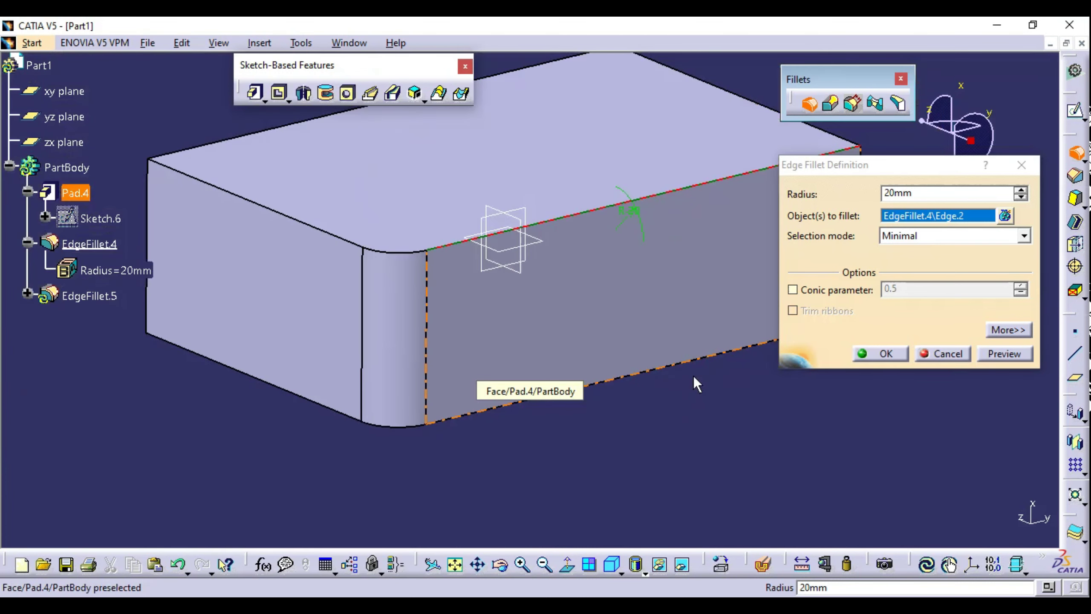
pyautogui.click(892, 353)
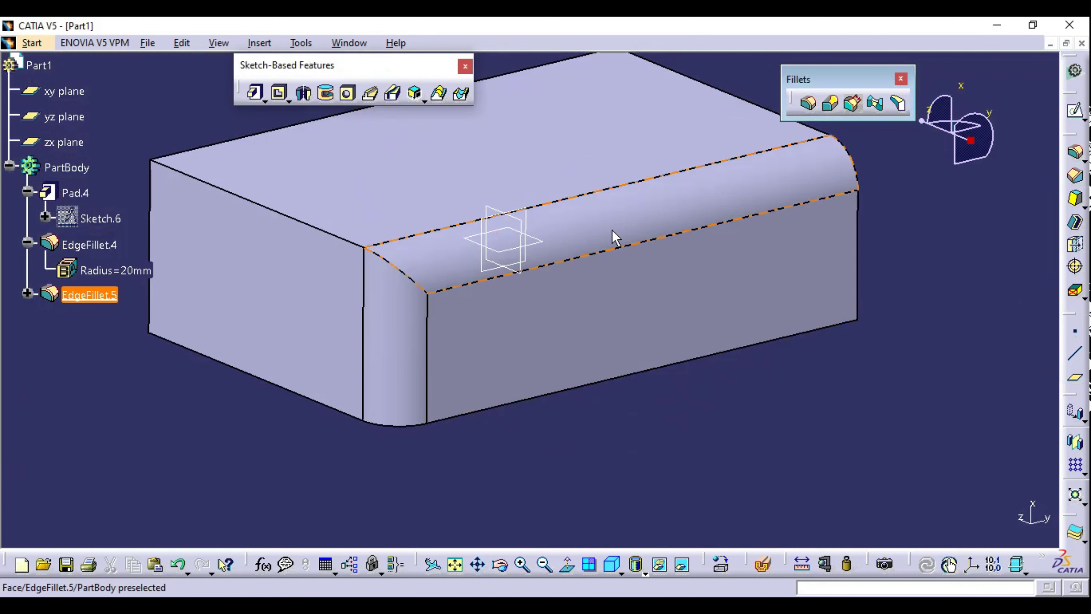
pyautogui.moveTo(609, 227); pyautogui.dragTo(534, 309, button='middle')
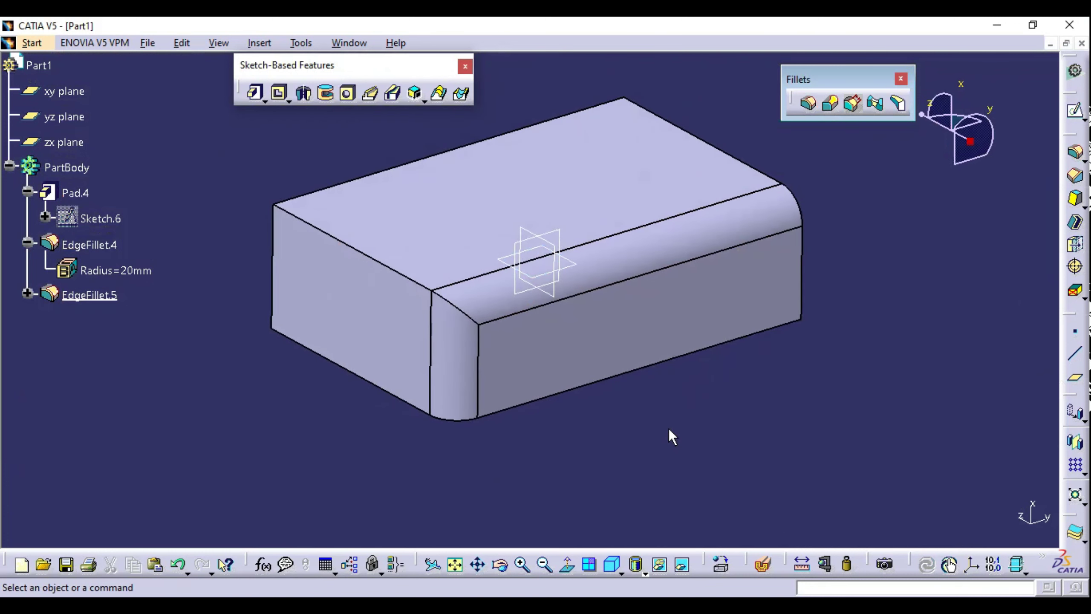
pyautogui.hotkey('ctrl', 'z')
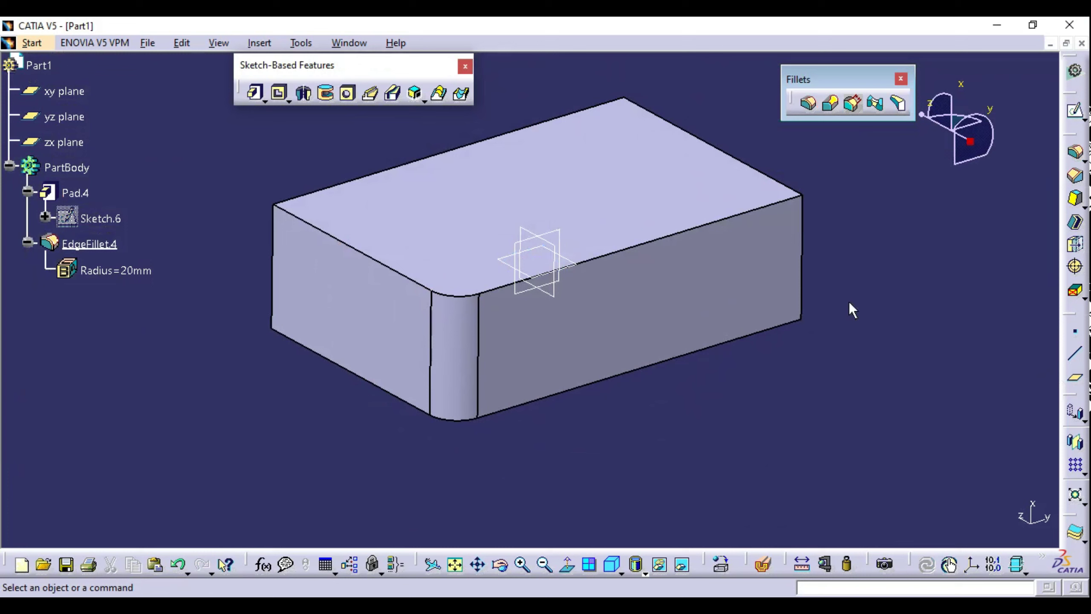
# Step: Try an edge fillet on the top edge in Intersection selection mode, cancel it, and restart it
pyautogui.click(809, 104)
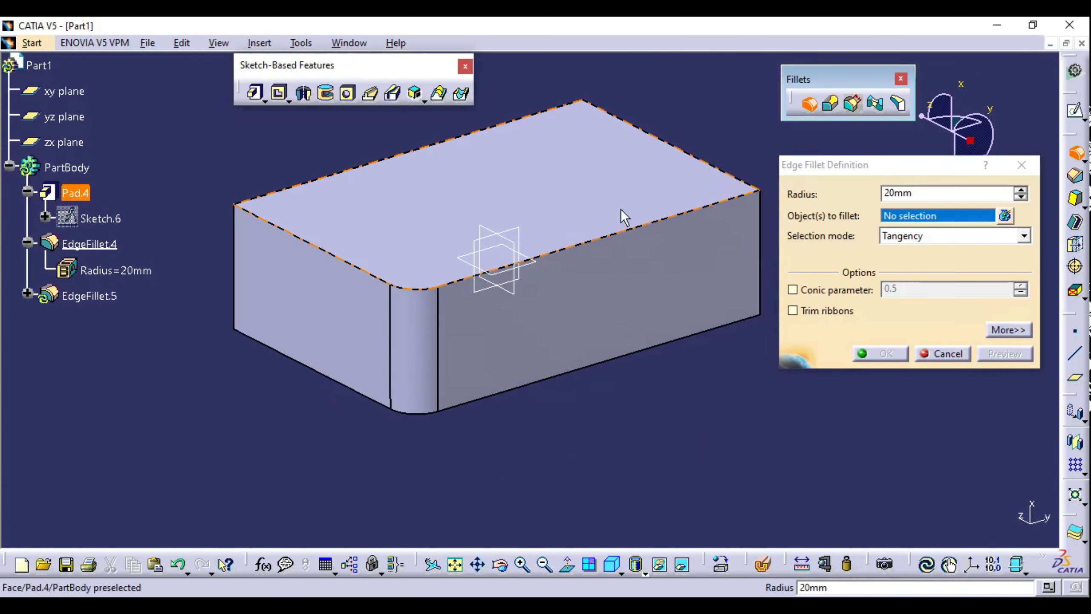
pyautogui.click(600, 240)
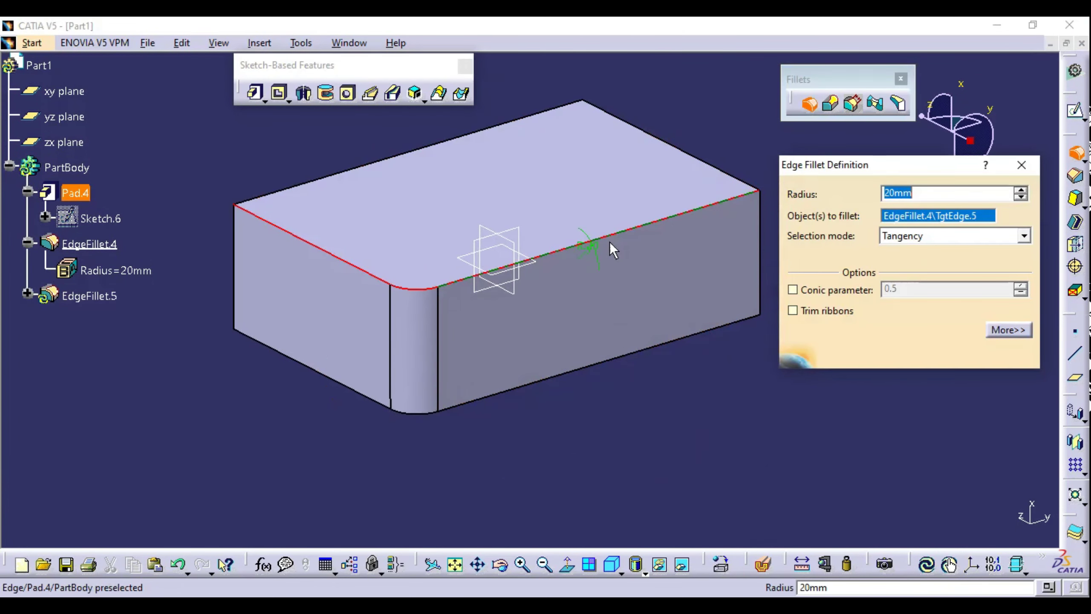
pyautogui.click(893, 235)
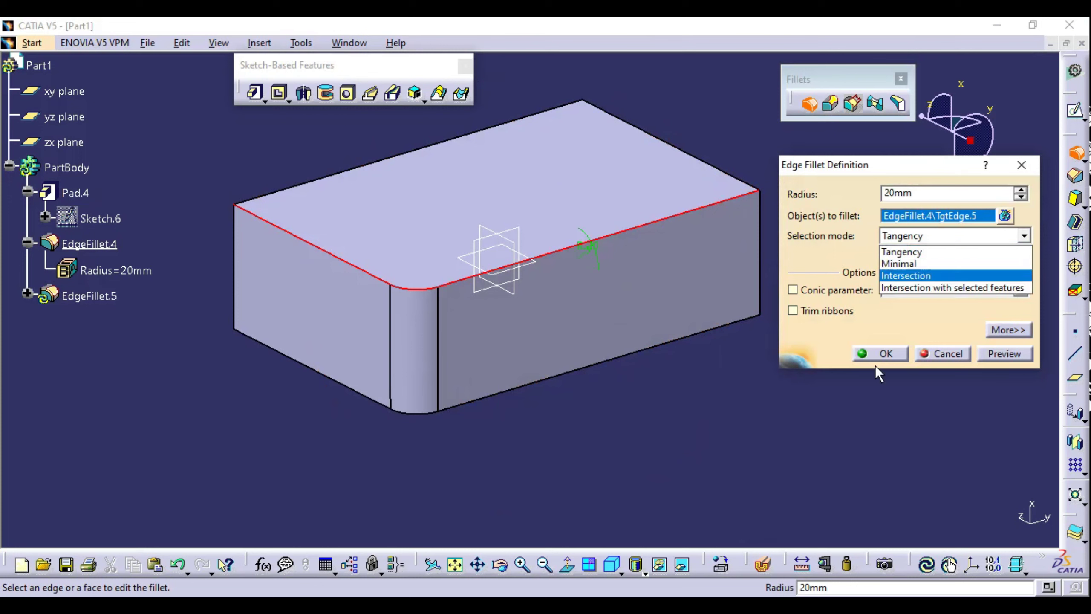
pyautogui.click(930, 336)
pyautogui.click(963, 356)
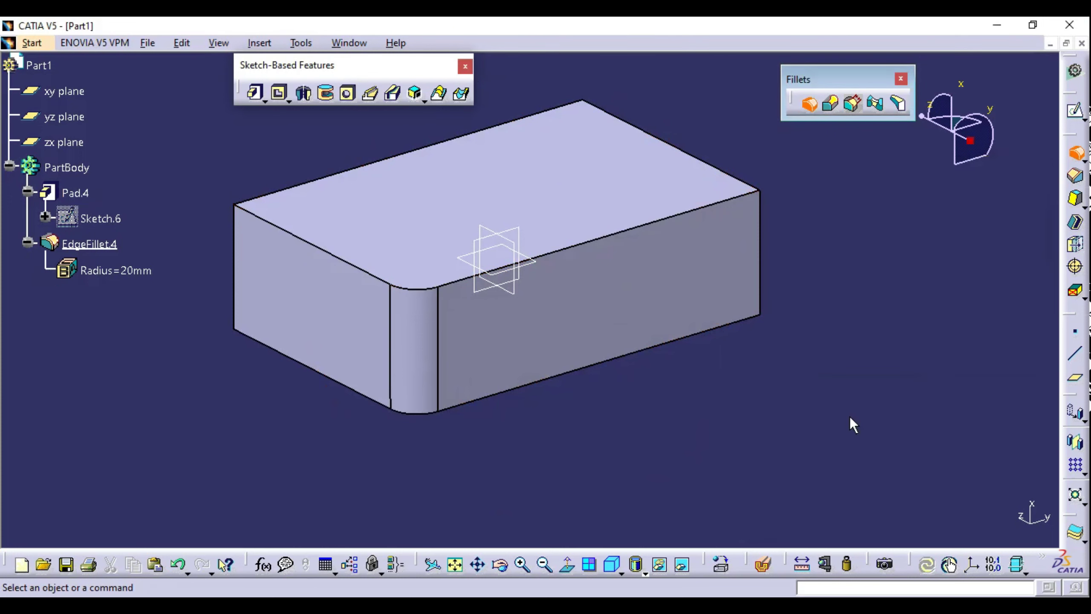
pyautogui.click(809, 107)
pyautogui.click(911, 240)
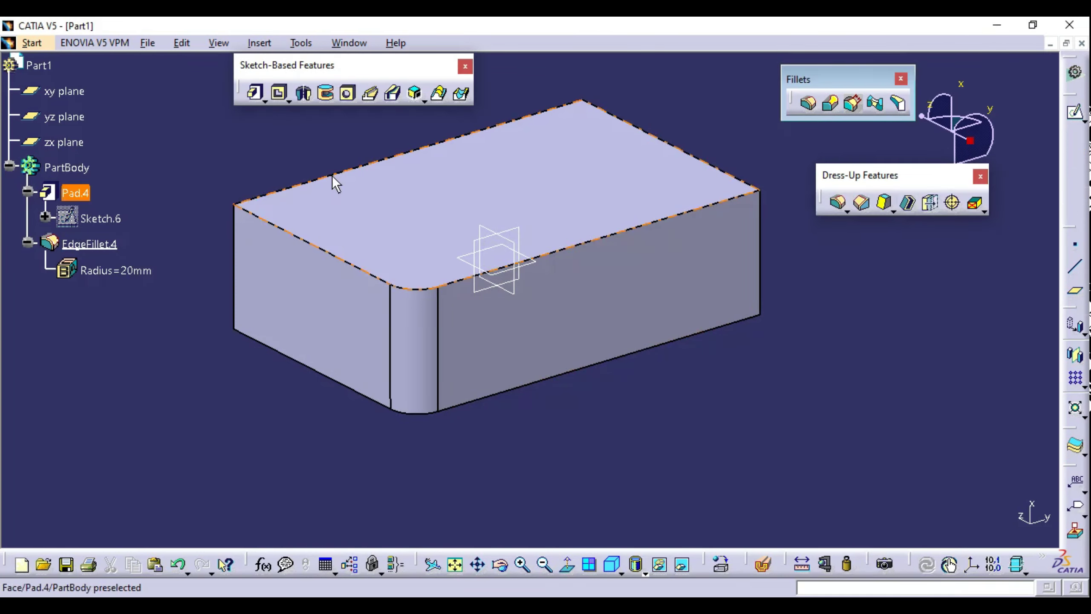
# Step: Collapse the Pad.4 and EdgeFillet.4 branches in the specification tree
pyautogui.moveTo(333, 176)
pyautogui.mouseDown(button='middle')
pyautogui.moveTo(494, 284)
pyautogui.moveTo(563, 295)
pyautogui.mouseUp(button='middle')
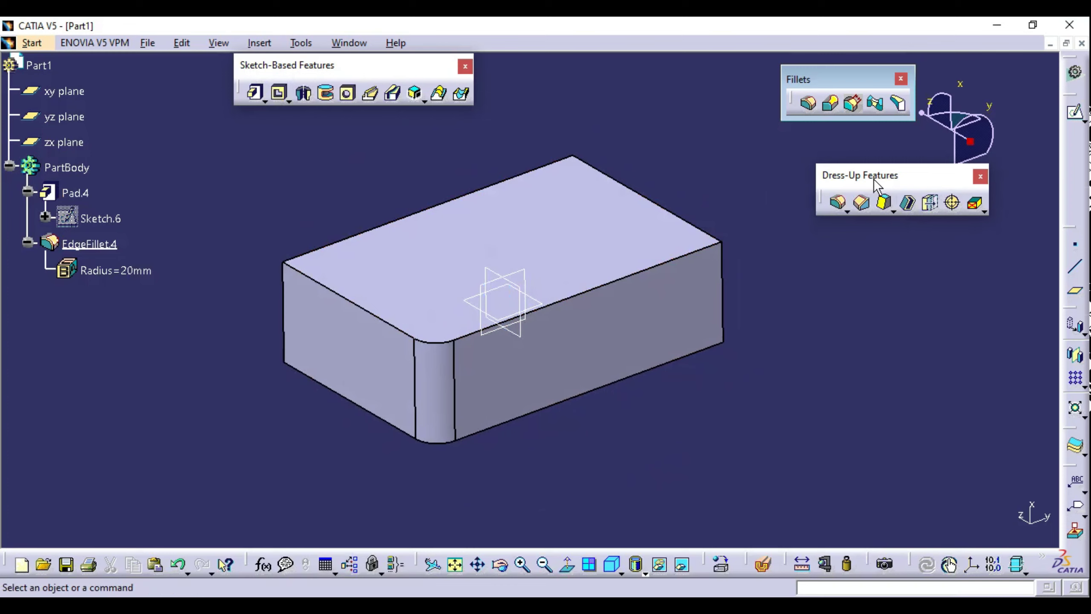
pyautogui.click(73, 194)
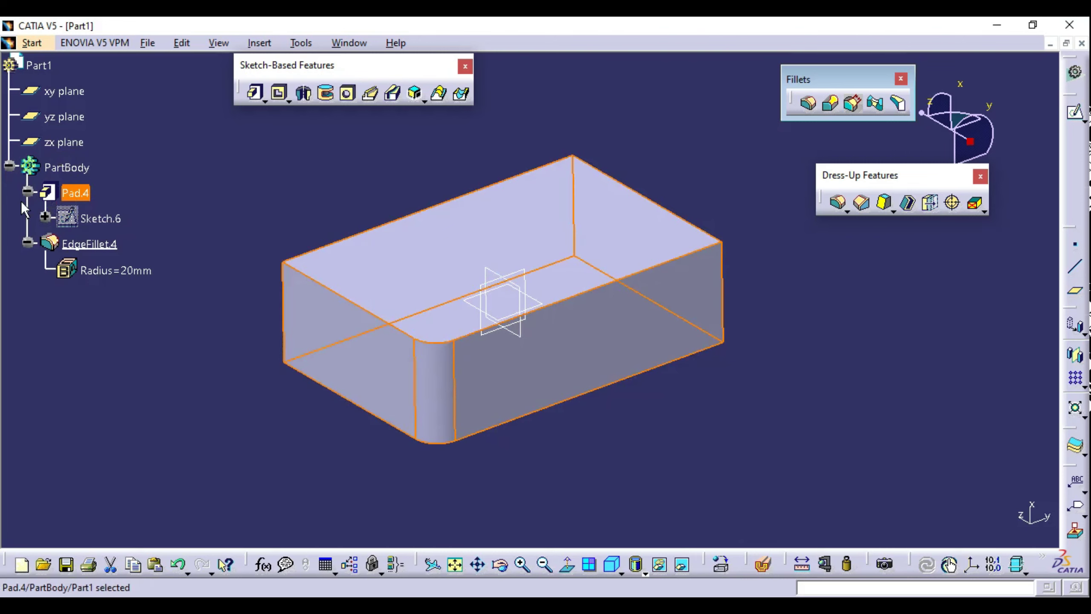
pyautogui.click(27, 191)
pyautogui.click(36, 247)
# Step: Start a 10mm-diameter, 10mm-deep blind hole on the block's top face
pyautogui.click(28, 217)
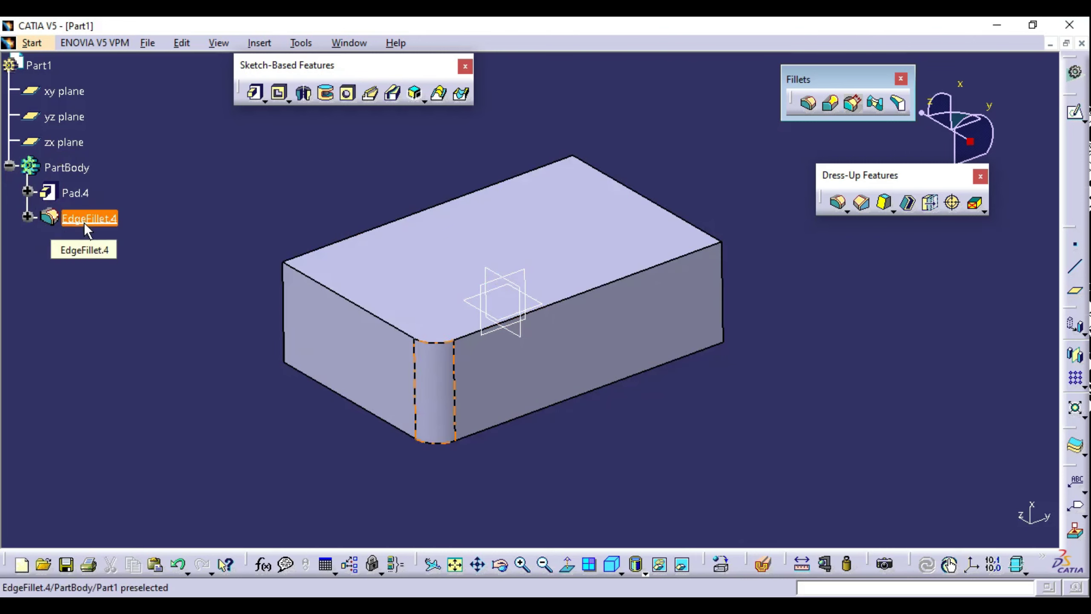
pyautogui.click(344, 95)
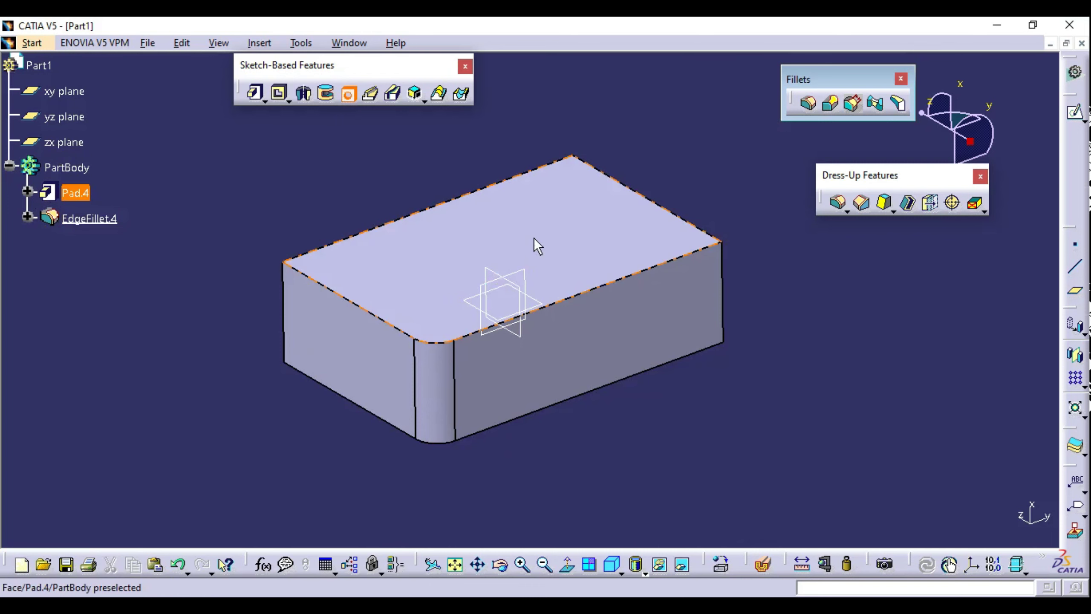
pyautogui.click(536, 239)
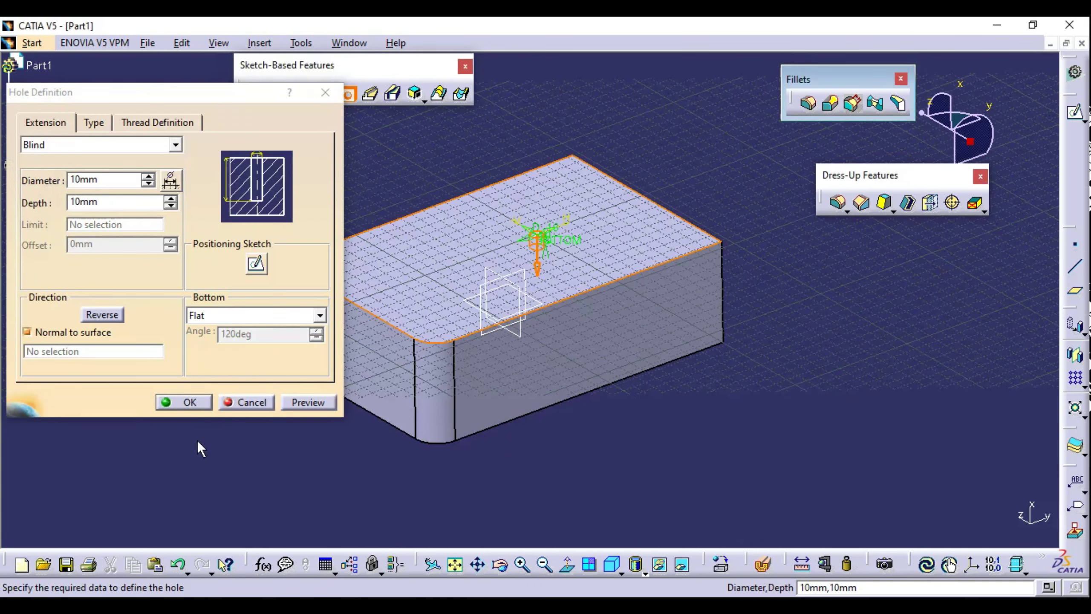
pyautogui.click(183, 402)
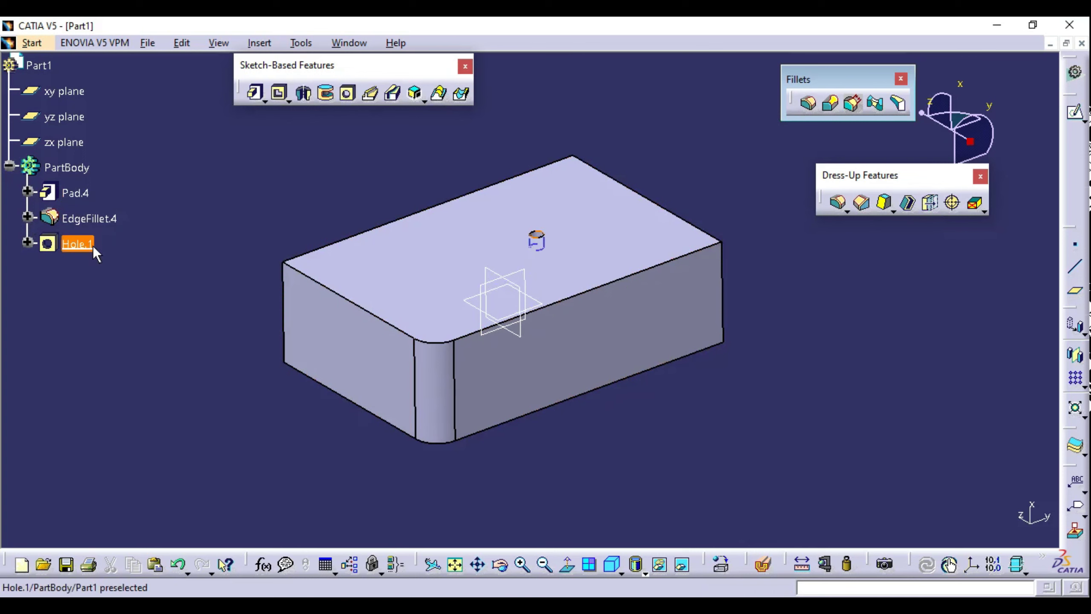
pyautogui.moveTo(322, 243)
pyautogui.mouseDown(button='middle')
pyautogui.moveTo(492, 270)
pyautogui.moveTo(498, 261)
pyautogui.mouseUp(button='middle')
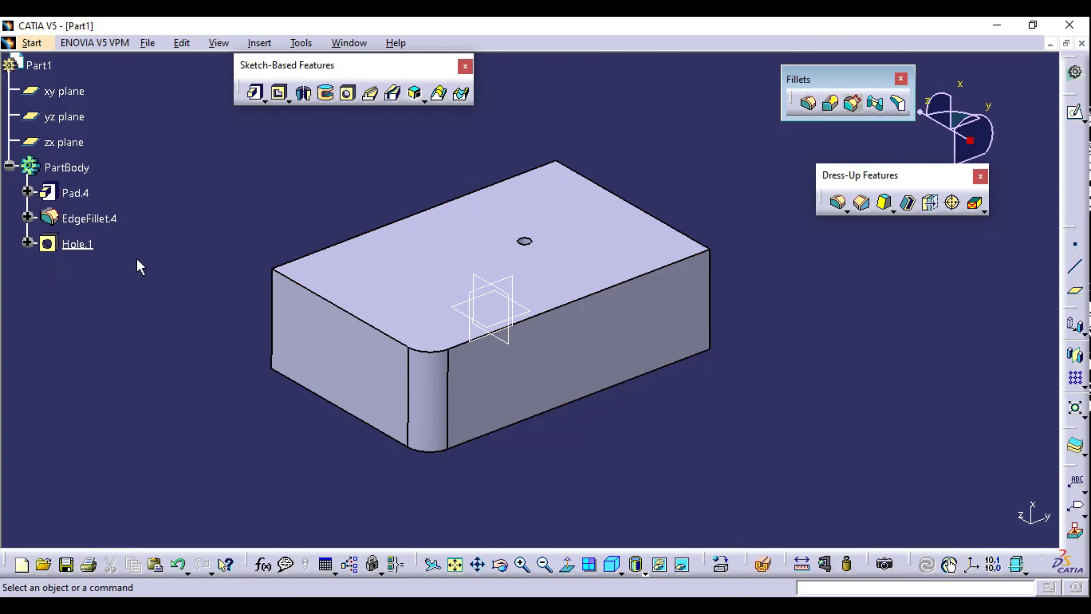
pyautogui.click(77, 250)
pyautogui.press('Delete')
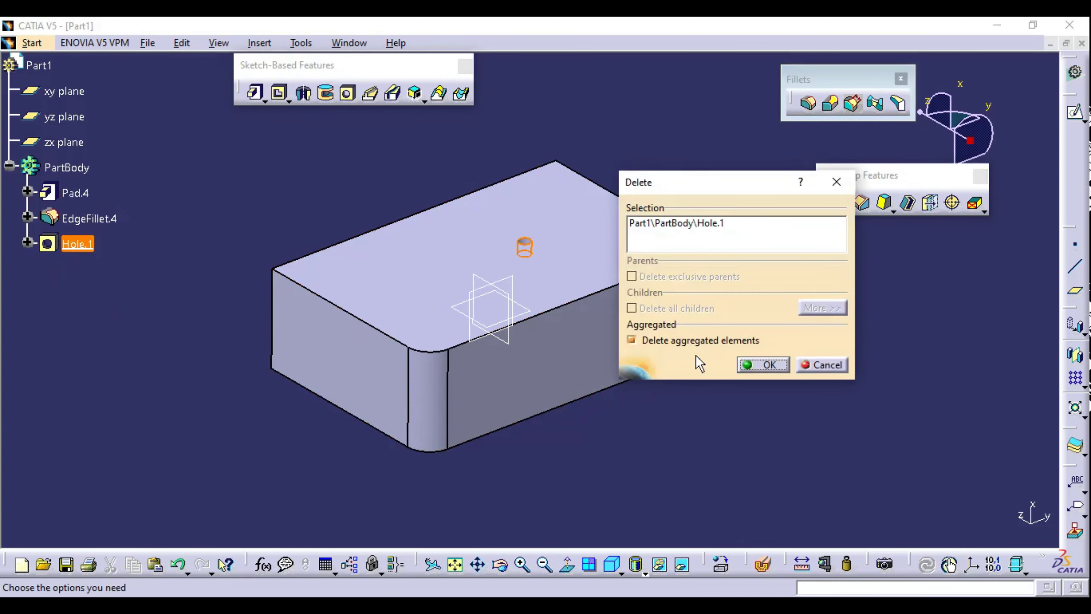
pyautogui.click(766, 366)
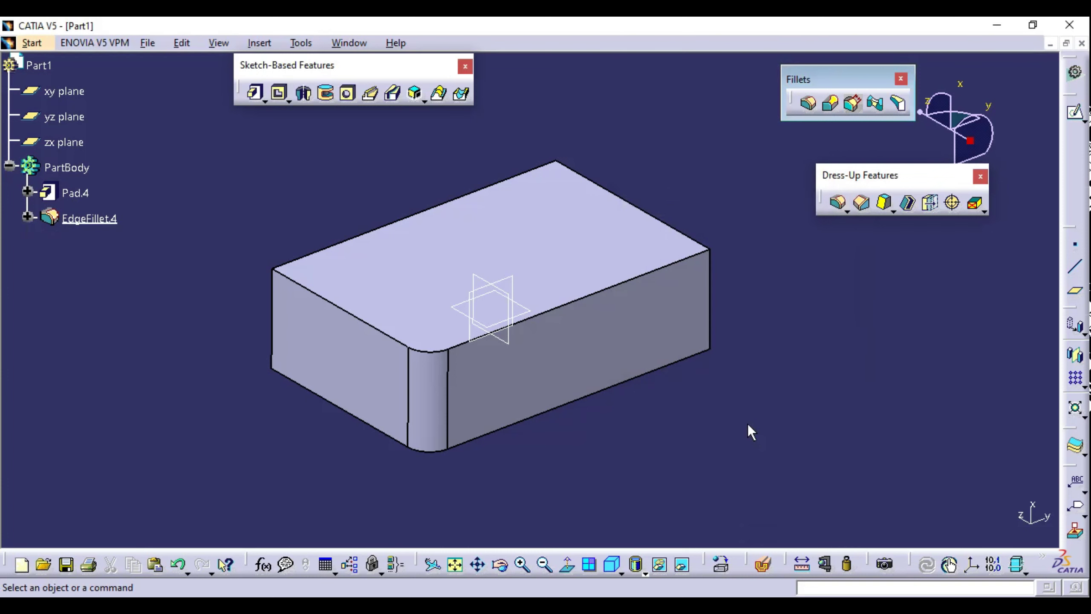
pyautogui.click(810, 106)
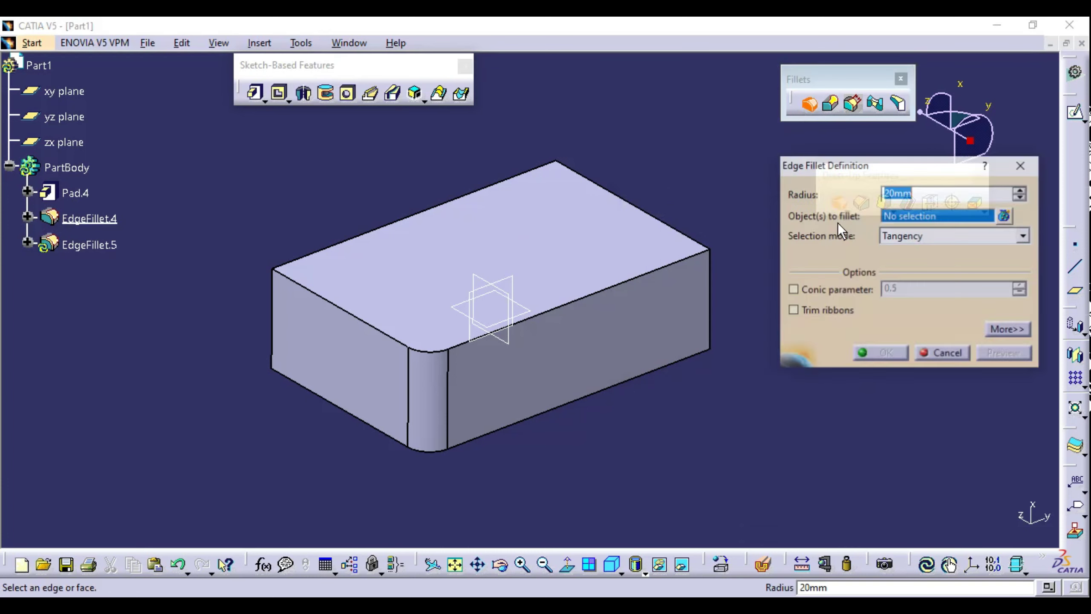
# Step: Preview an Intersection-mode fillet on the whole Pad.4, inspect its edges, then cancel it
pyautogui.click(913, 236)
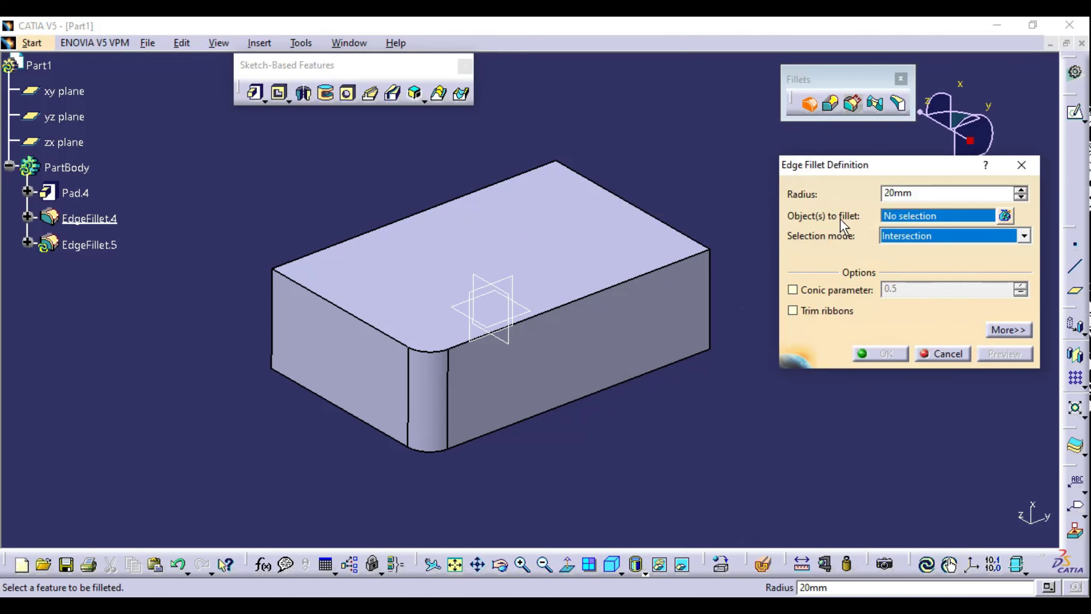
pyautogui.click(600, 329)
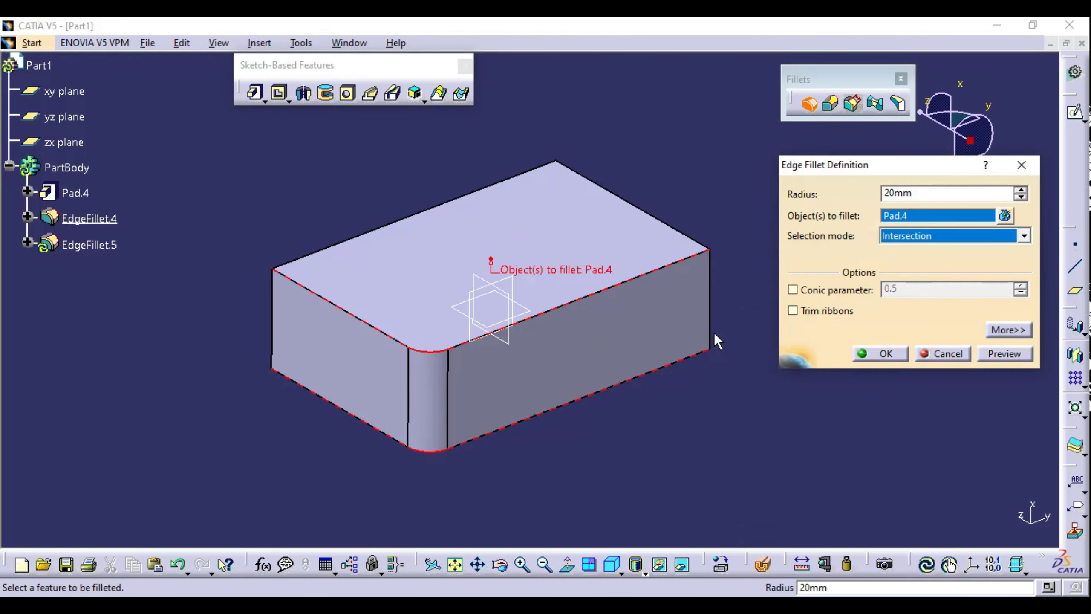
pyautogui.moveTo(715, 333)
pyautogui.mouseDown(button='middle')
pyautogui.moveTo(574, 370)
pyautogui.moveTo(534, 212)
pyautogui.mouseUp(button='middle')
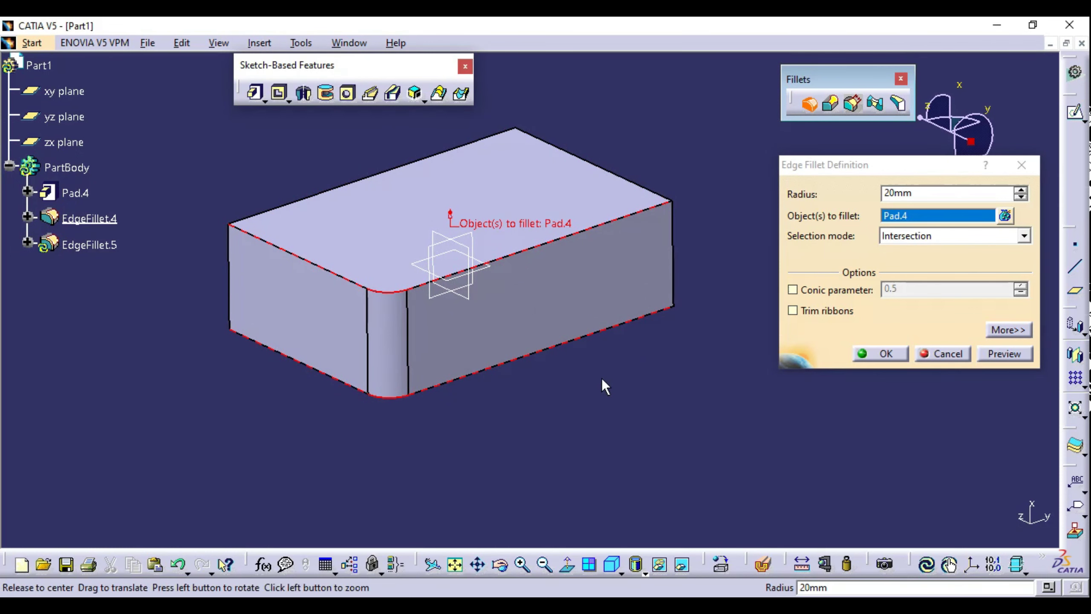
pyautogui.moveTo(602, 377); pyautogui.dragTo(584, 402, button='middle')
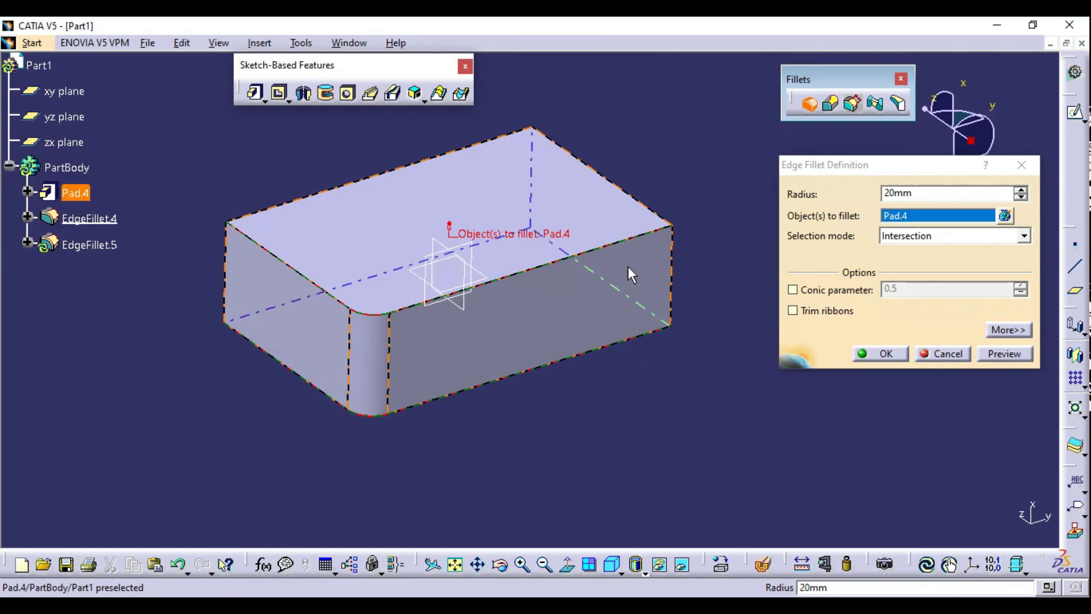
pyautogui.moveTo(613, 239); pyautogui.dragTo(415, 342, button='middle')
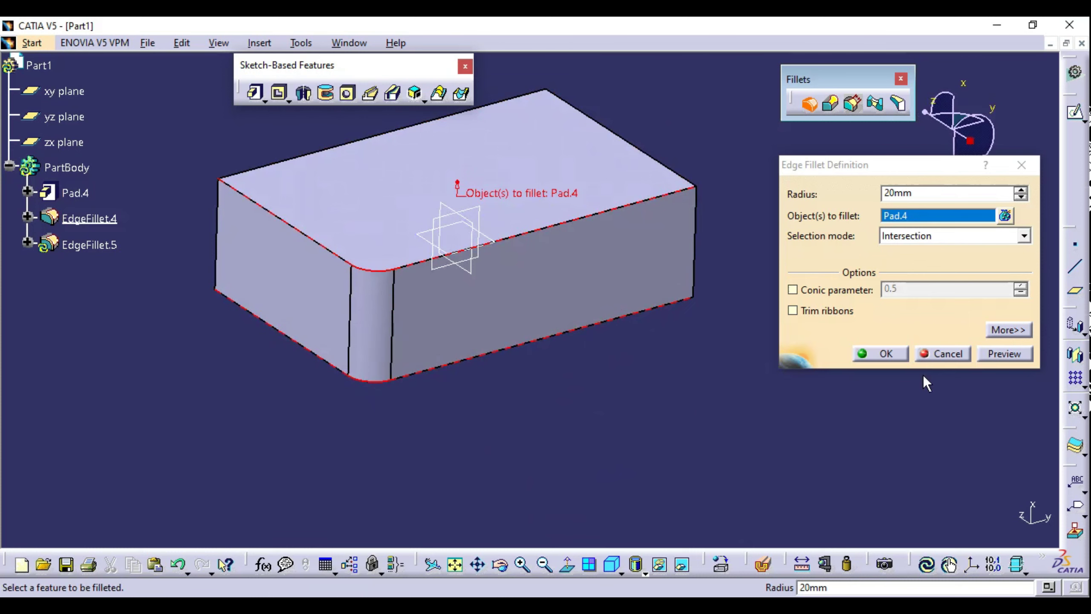
pyautogui.click(940, 354)
pyautogui.click(361, 314)
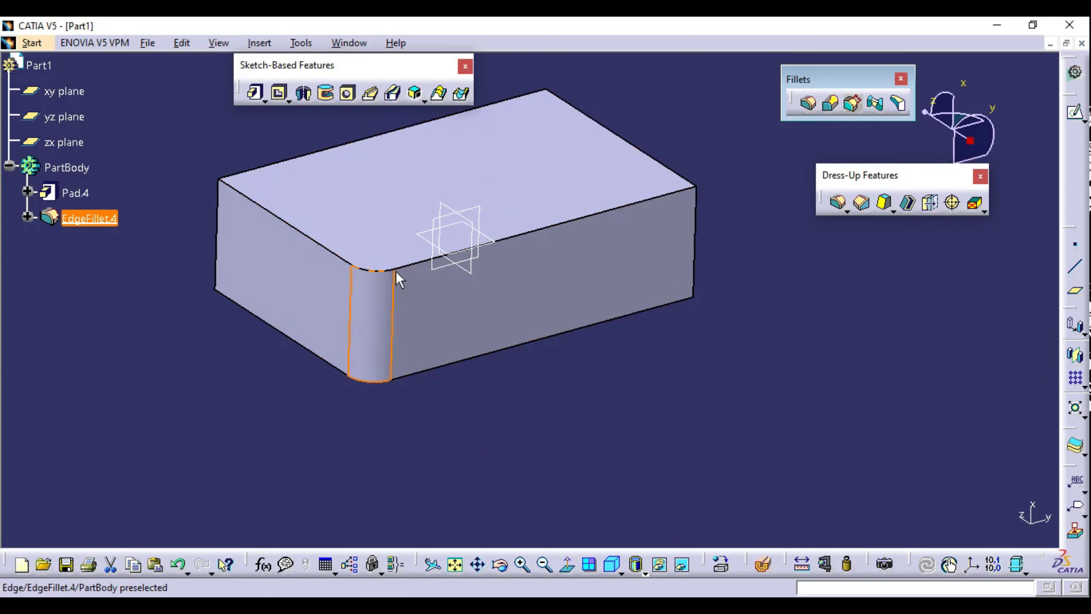
pyautogui.click(400, 439)
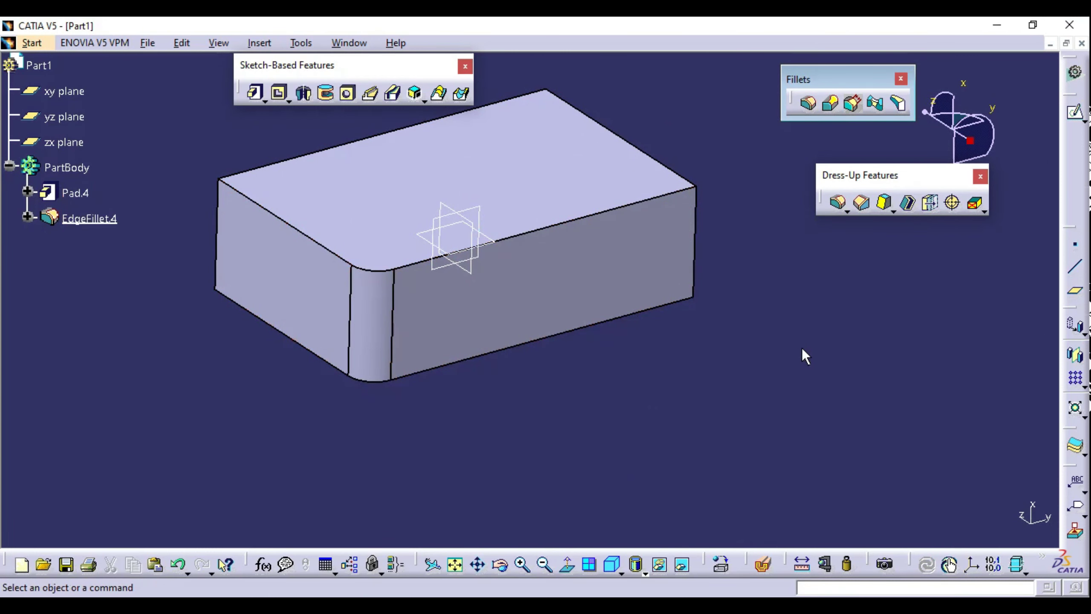
# Step: Create a 15mm Intersection-mode fillet on Pad.4 as EdgeFillet.5
pyautogui.click(840, 203)
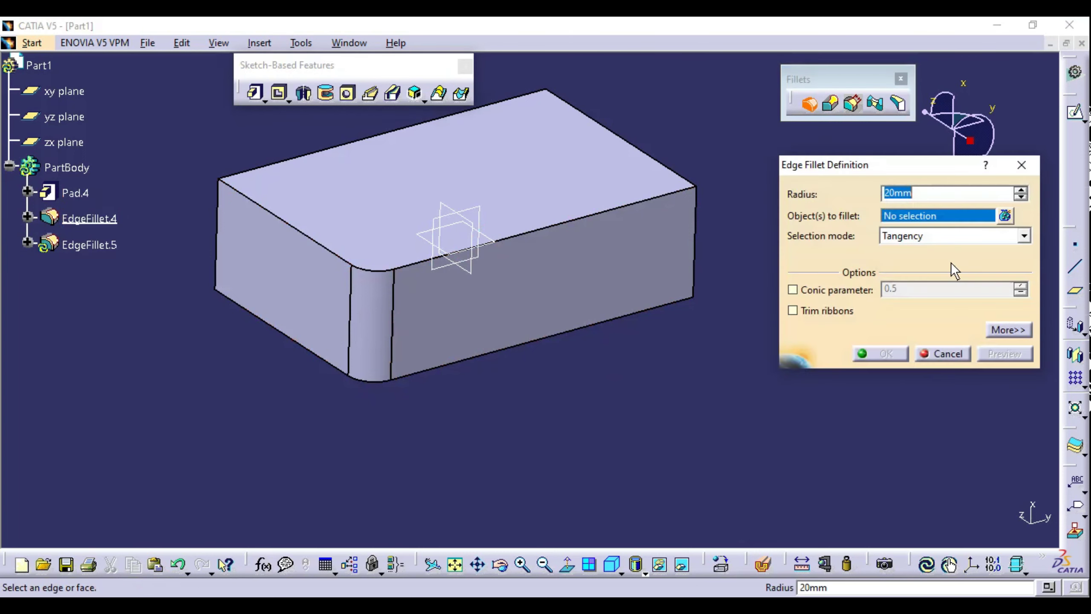
pyautogui.click(911, 236)
pyautogui.click(908, 273)
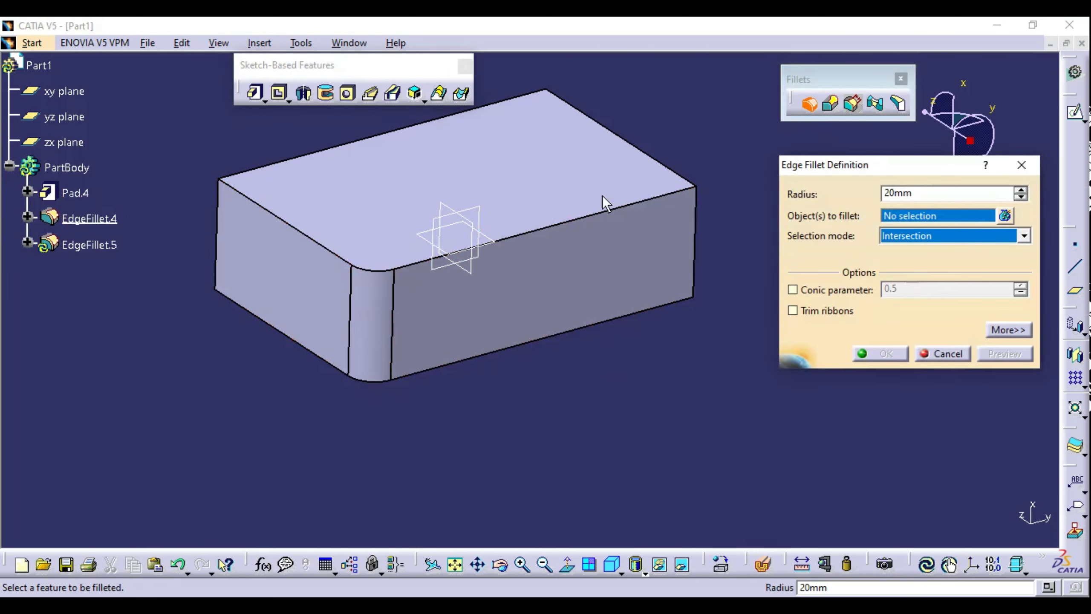
pyautogui.click(545, 172)
pyautogui.moveTo(480, 277); pyautogui.dragTo(505, 316, button='middle')
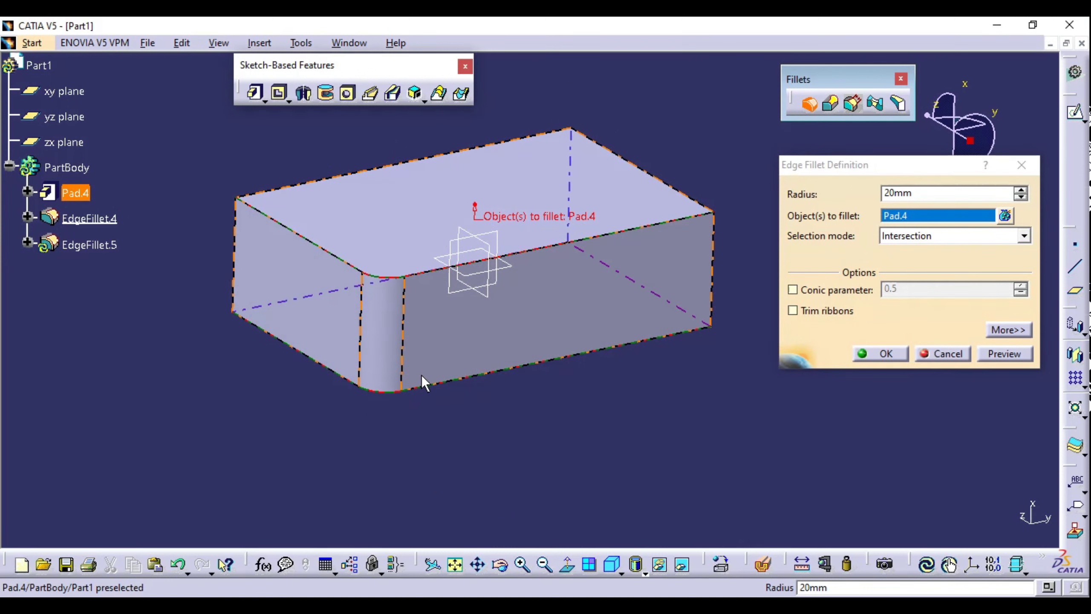
pyautogui.doubleClick(834, 193)
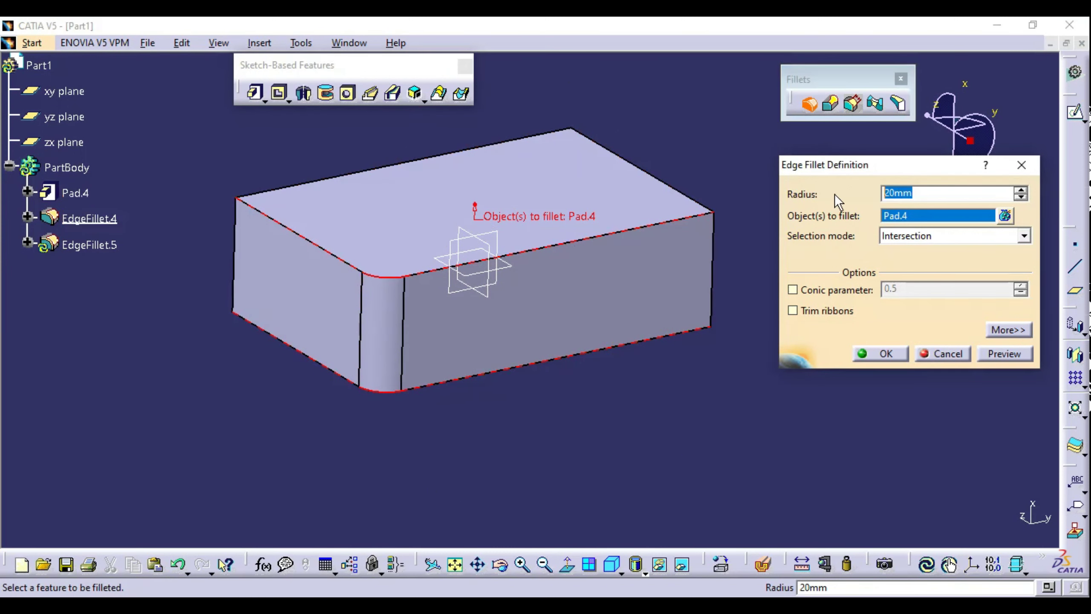
pyautogui.write('15mm')
pyautogui.click(866, 359)
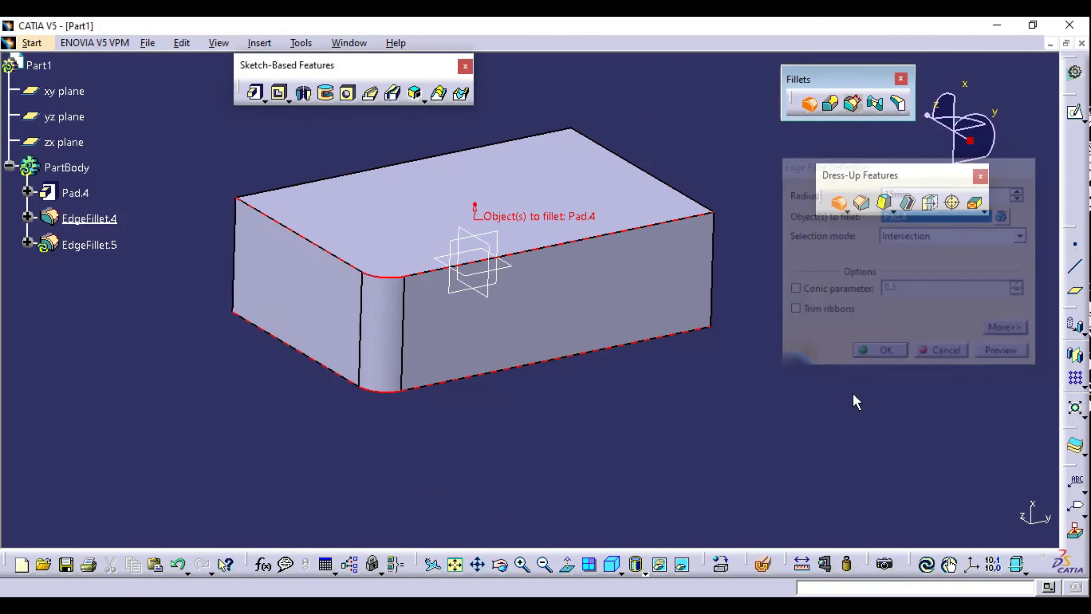
pyautogui.moveTo(738, 321)
pyautogui.mouseDown(button='middle')
pyautogui.moveTo(664, 317)
pyautogui.moveTo(738, 319)
pyautogui.mouseUp(button='middle')
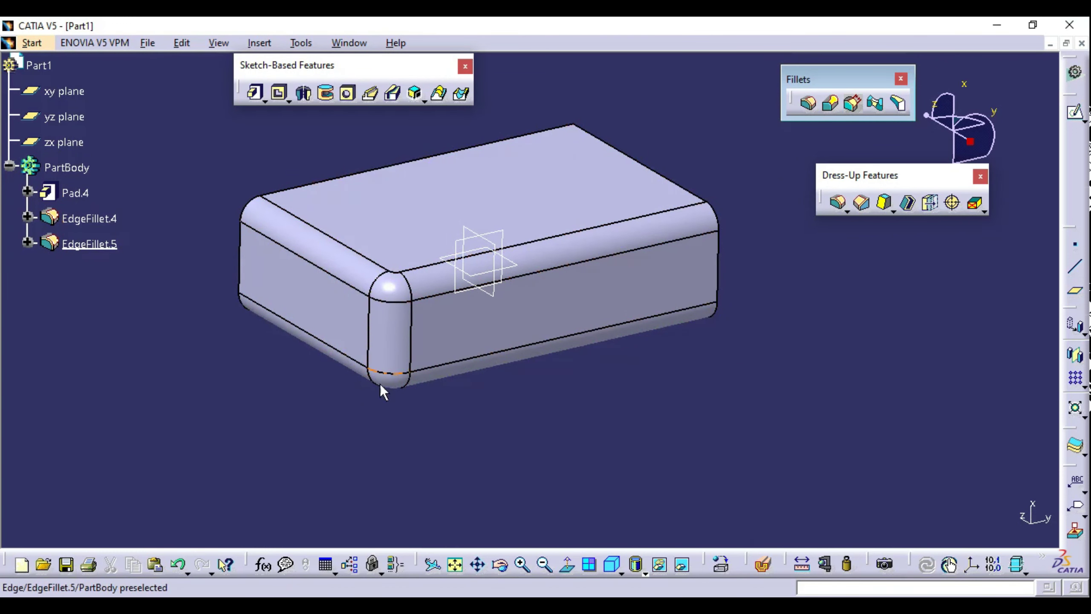
# Step: Delete EdgeFillet.5 and EdgeFillet.4, leaving a sharp-edged block
pyautogui.click(103, 244)
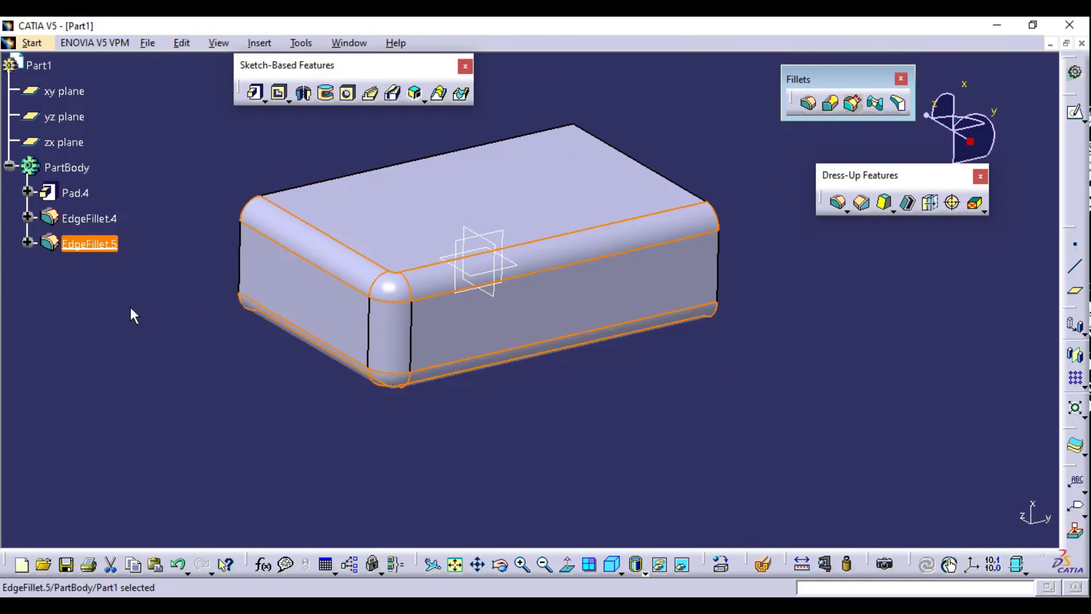
pyautogui.press('Delete')
pyautogui.click(100, 219)
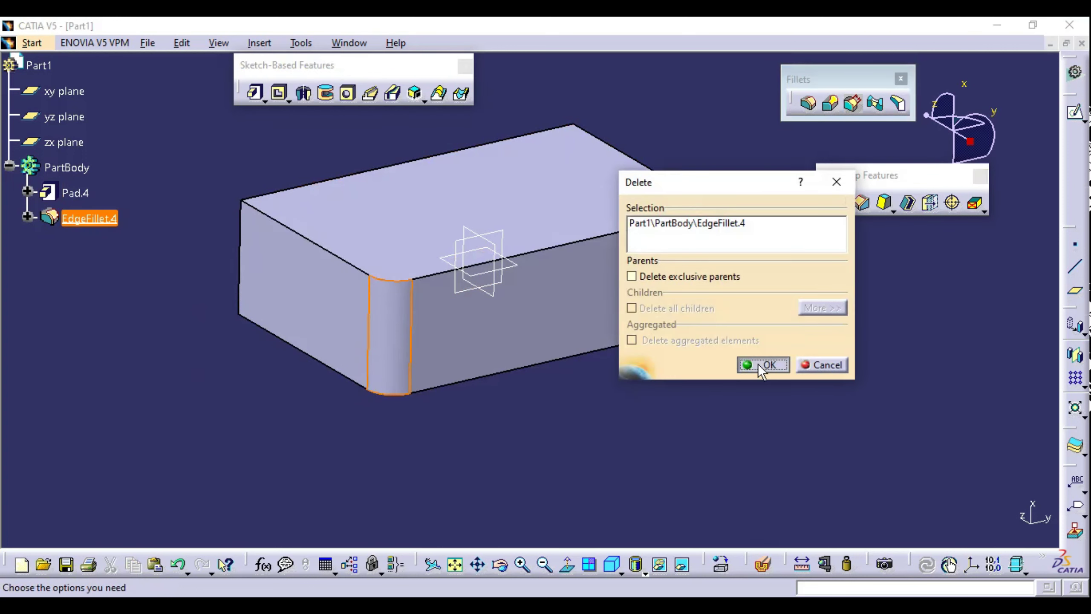
pyautogui.click(757, 363)
pyautogui.moveTo(439, 246); pyautogui.dragTo(464, 239, button='middle')
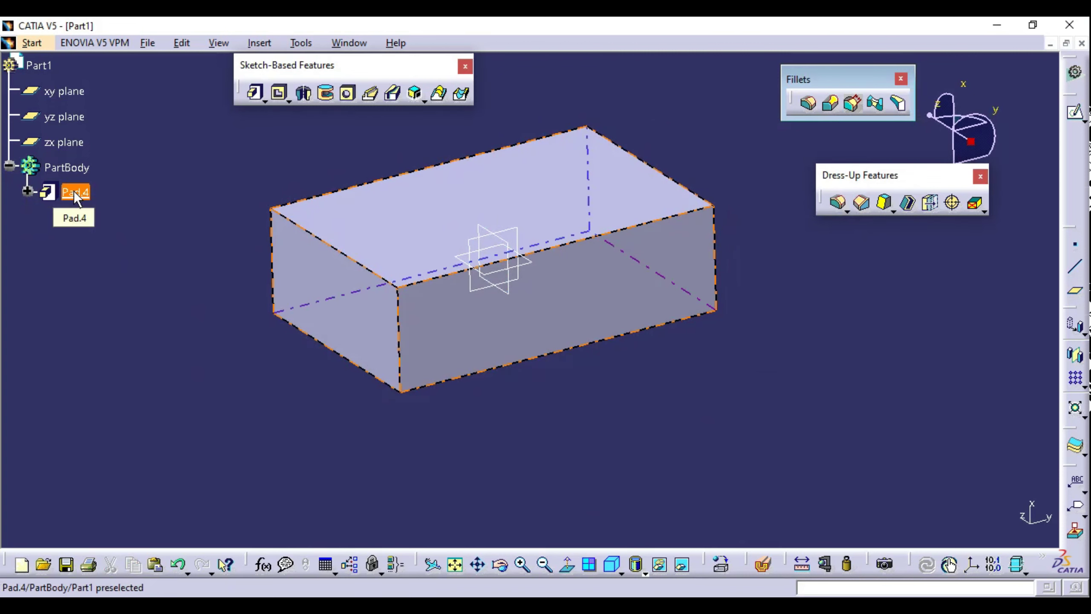
# Step: Attempt an Intersection-mode fillet on Pad.4 and dismiss the resulting update error
pyautogui.click(808, 104)
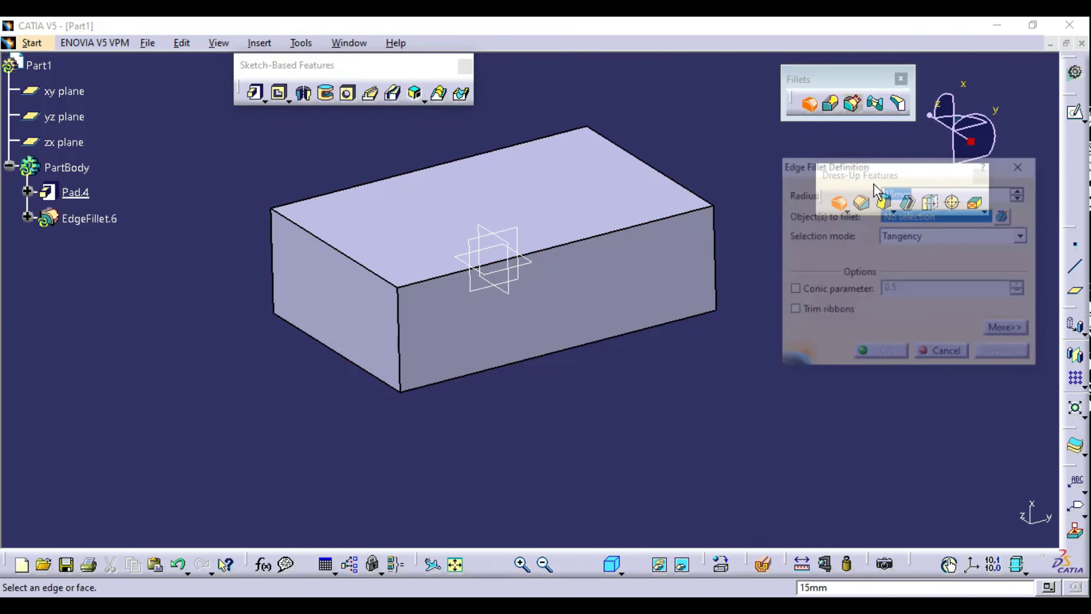
pyautogui.click(945, 237)
pyautogui.click(906, 274)
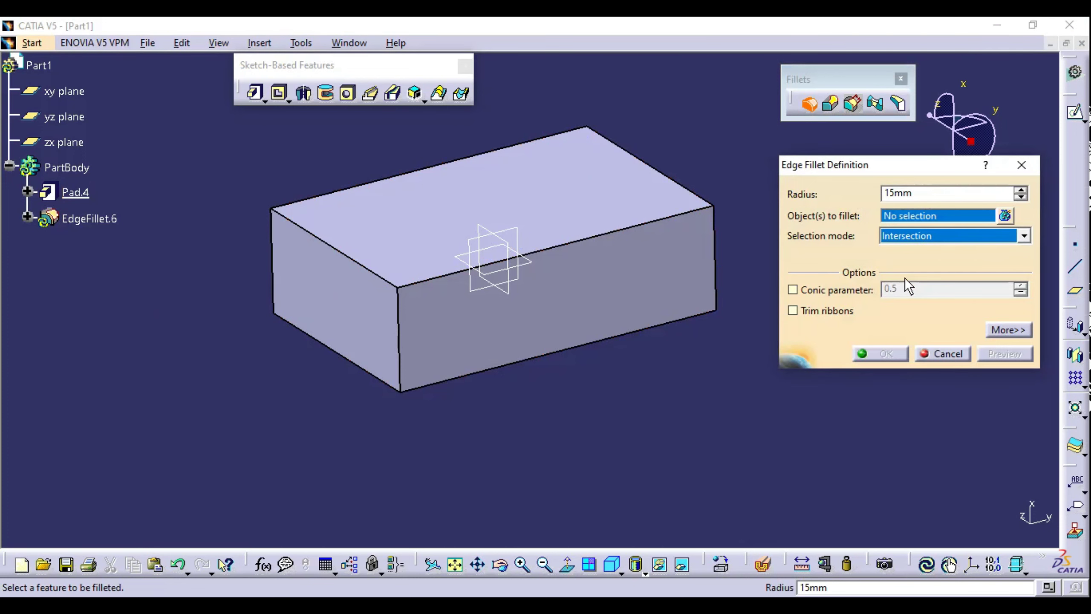
pyautogui.click(609, 248)
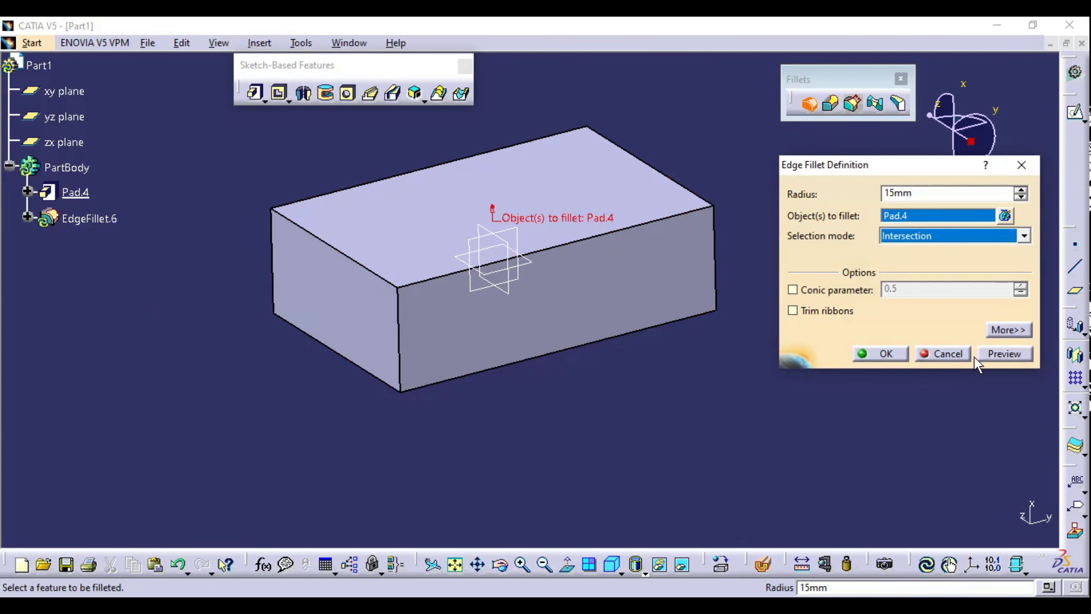
pyautogui.click(878, 354)
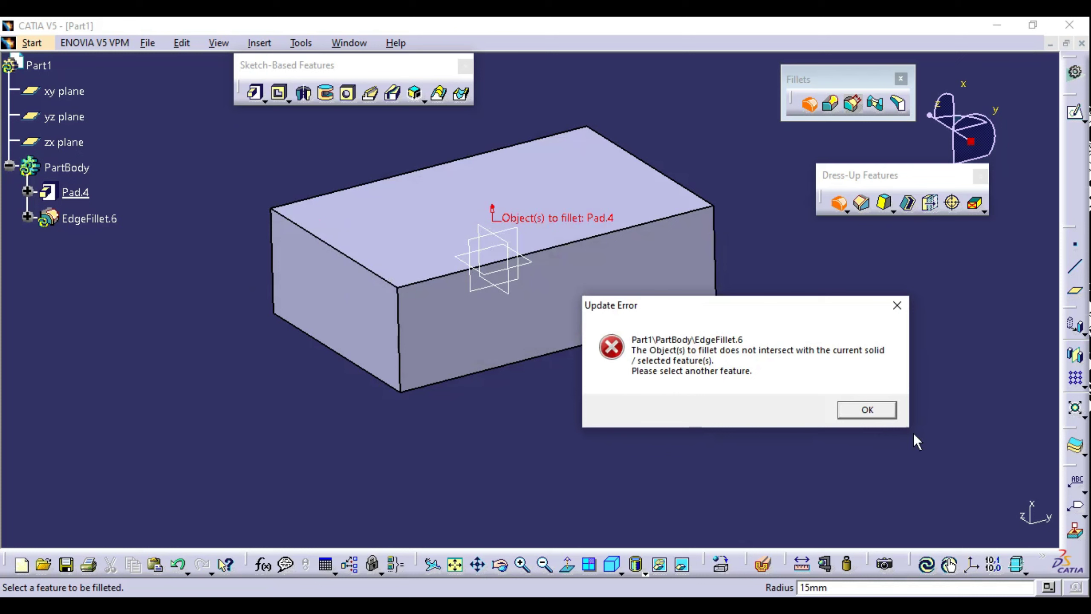
pyautogui.click(883, 414)
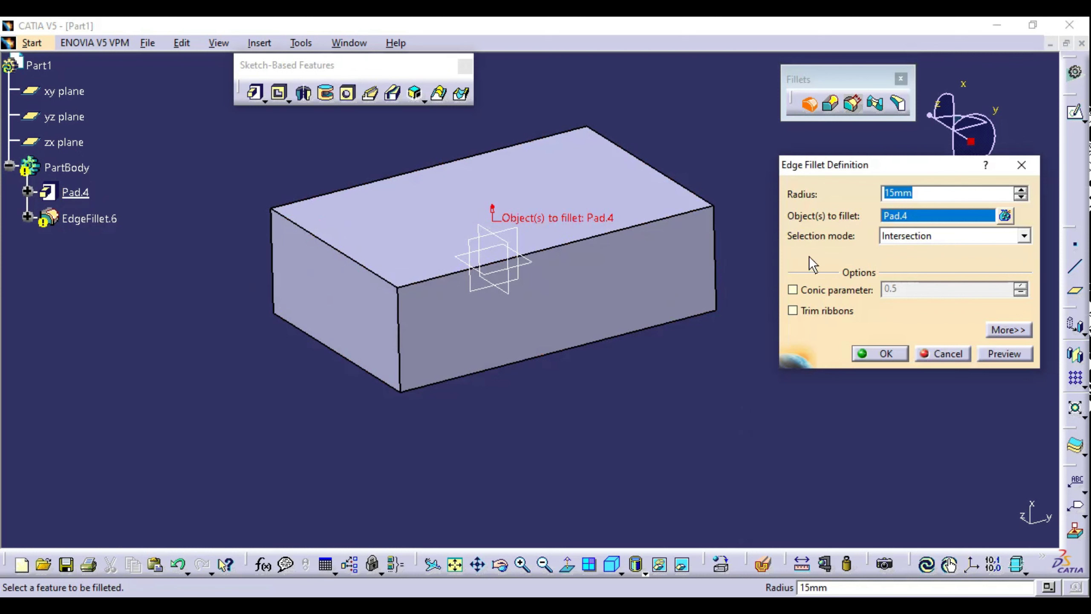
# Step: Cancel the failed fillet and dock the Dress-Up Features toolbar on the right
pyautogui.click(889, 239)
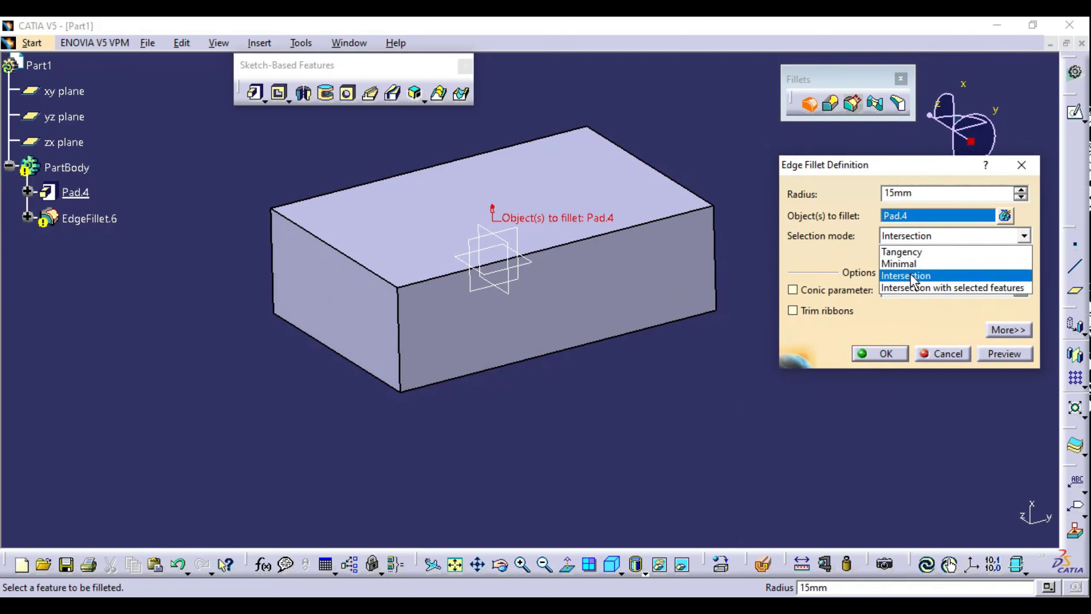
pyautogui.click(940, 354)
pyautogui.moveTo(859, 175); pyautogui.dragTo(1061, 185)
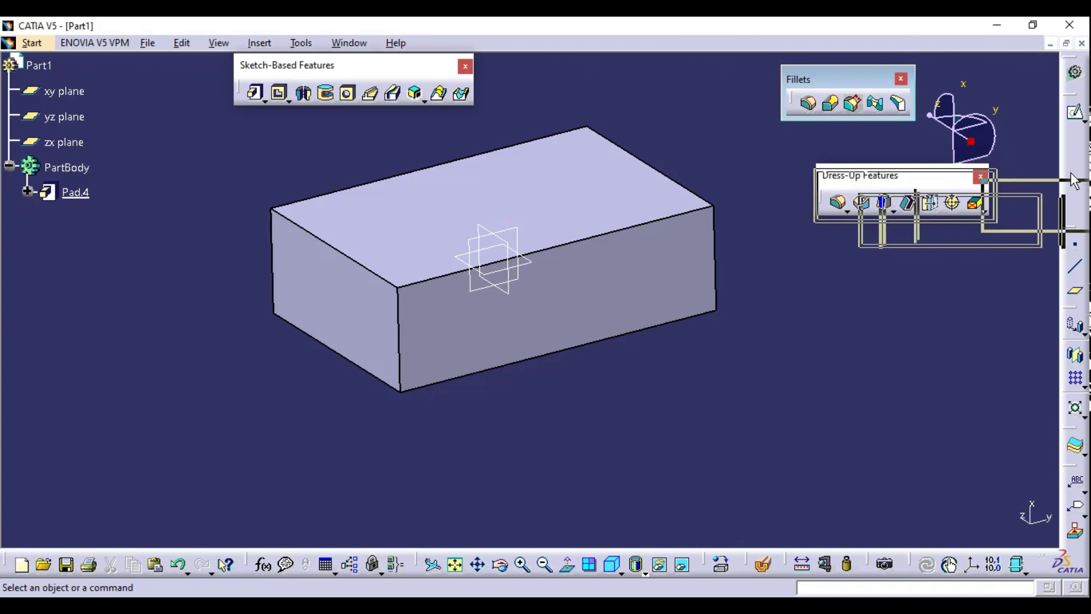
# Step: Round the block's front vertical edge with a 15mm Tangency fillet
pyautogui.click(808, 104)
pyautogui.moveTo(602, 262); pyautogui.dragTo(397, 326, button='middle')
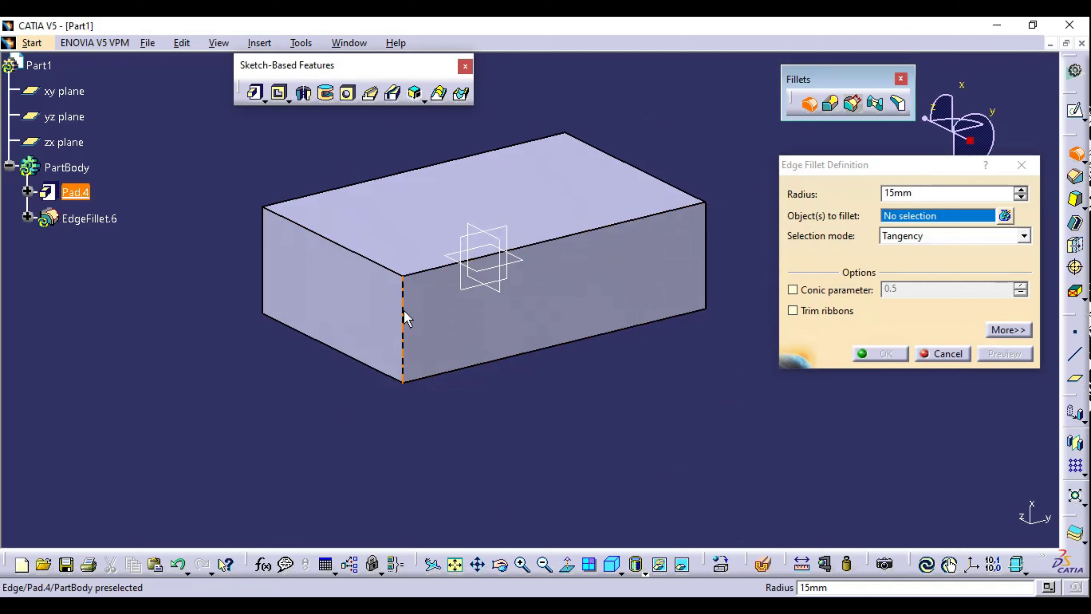
pyautogui.click(404, 310)
pyautogui.click(857, 353)
pyautogui.click(592, 436)
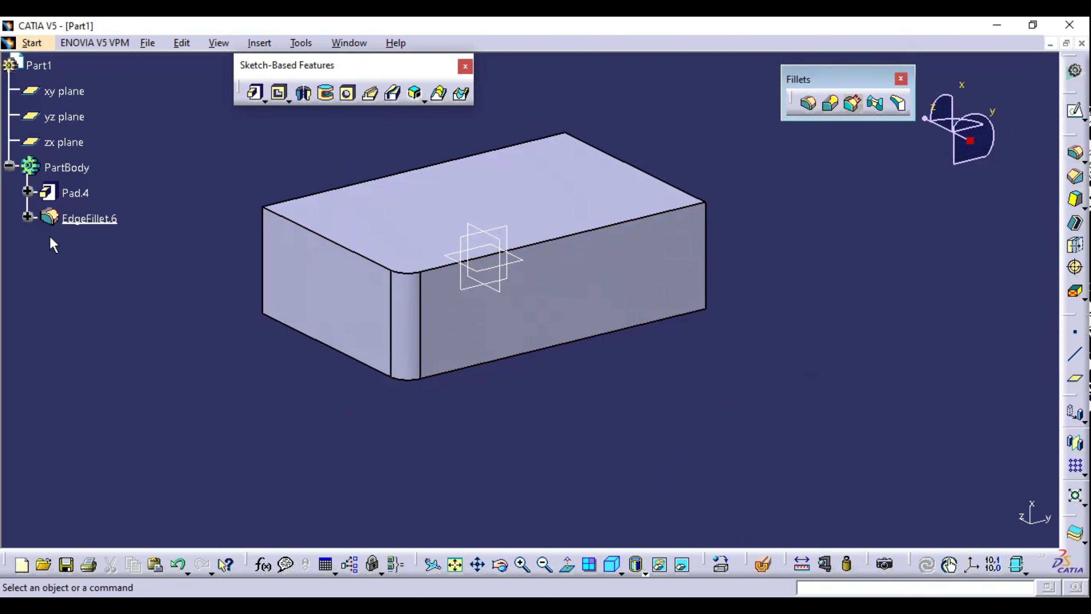
# Step: Inspect the new EdgeFillet.6 by selecting it in the tree and on the model
pyautogui.click(89, 219)
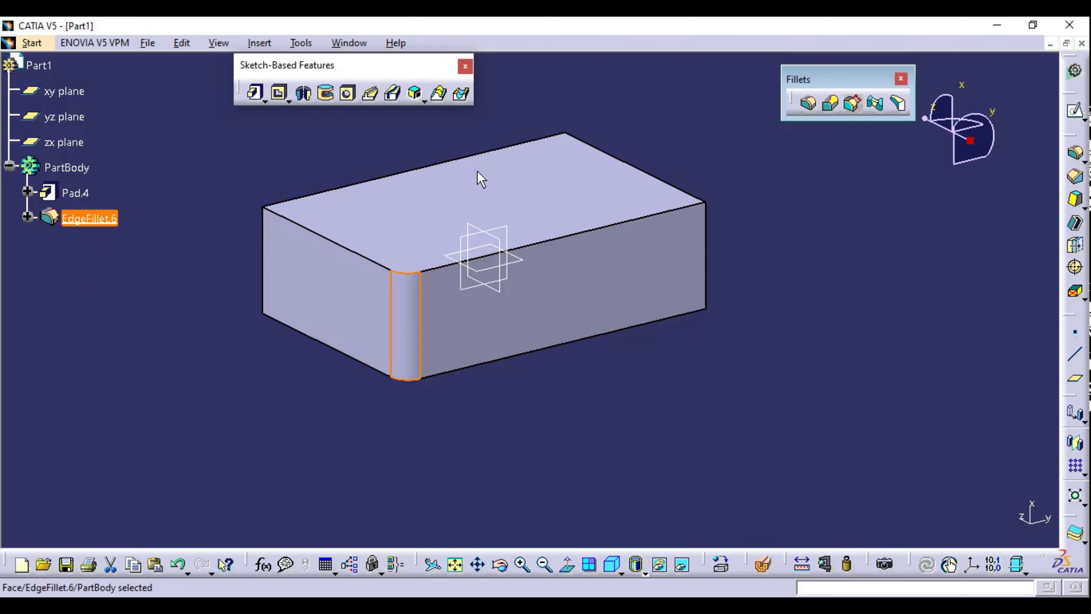
pyautogui.click(423, 415)
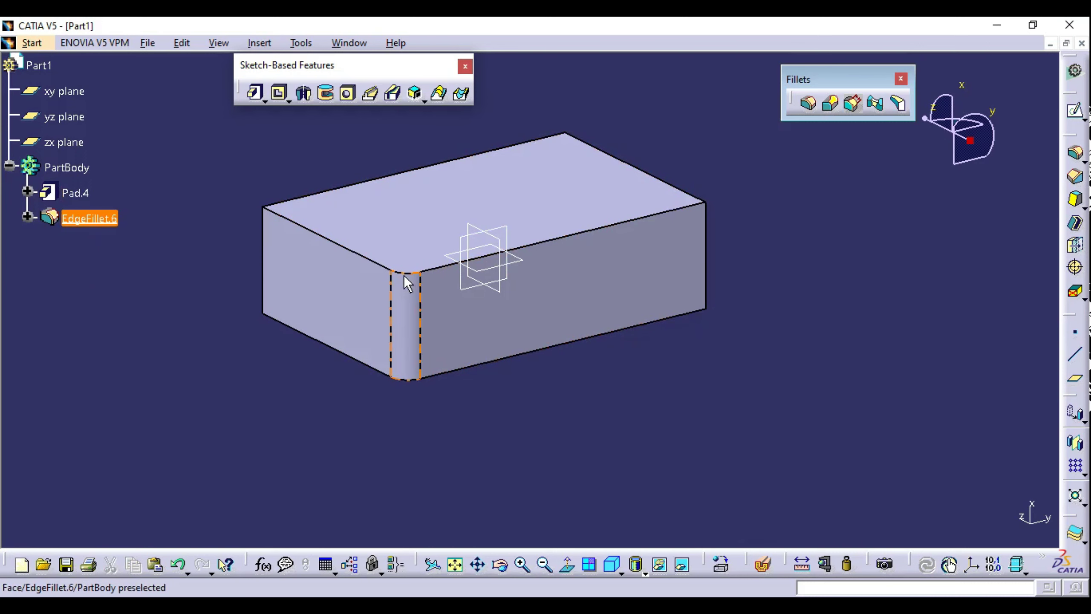
pyautogui.click(409, 380)
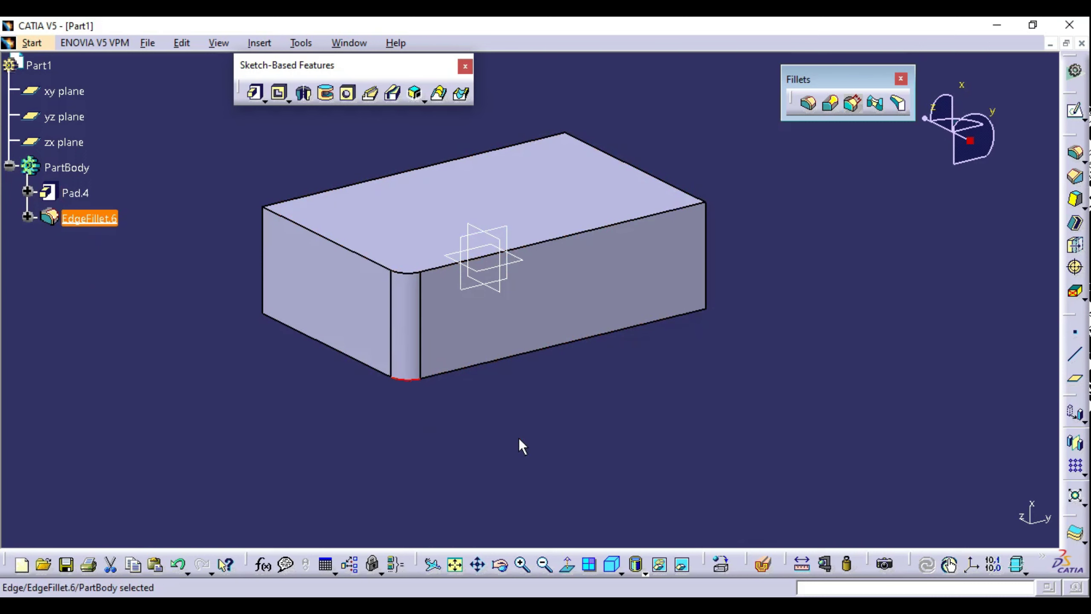
pyautogui.click(518, 438)
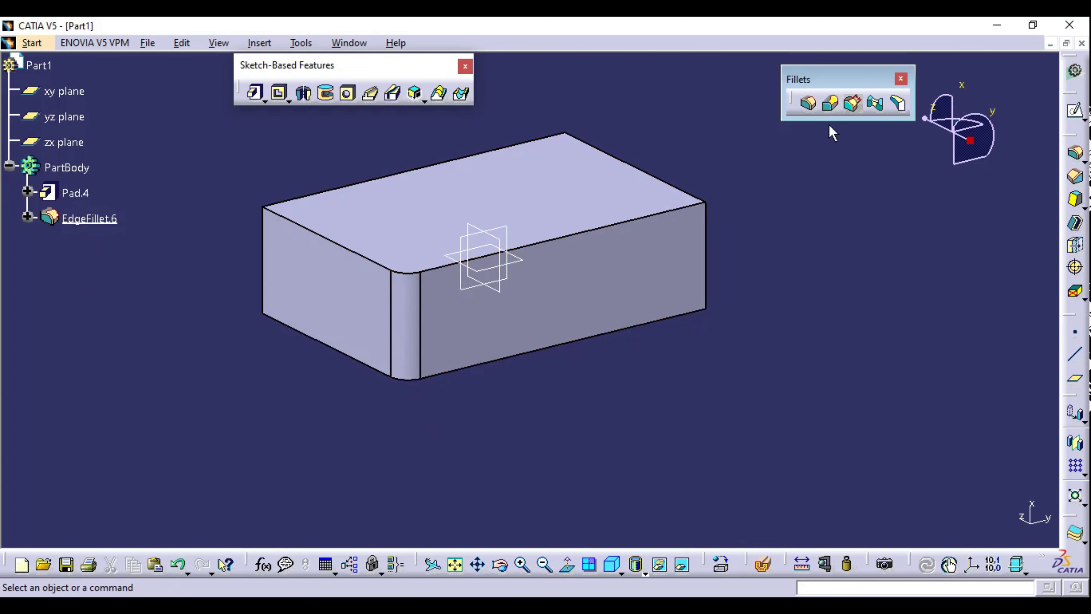
pyautogui.click(807, 104)
# Step: Apply a 15mm Intersection-mode fillet to Pad.4 as EdgeFillet.7, then undo it
pyautogui.click(918, 235)
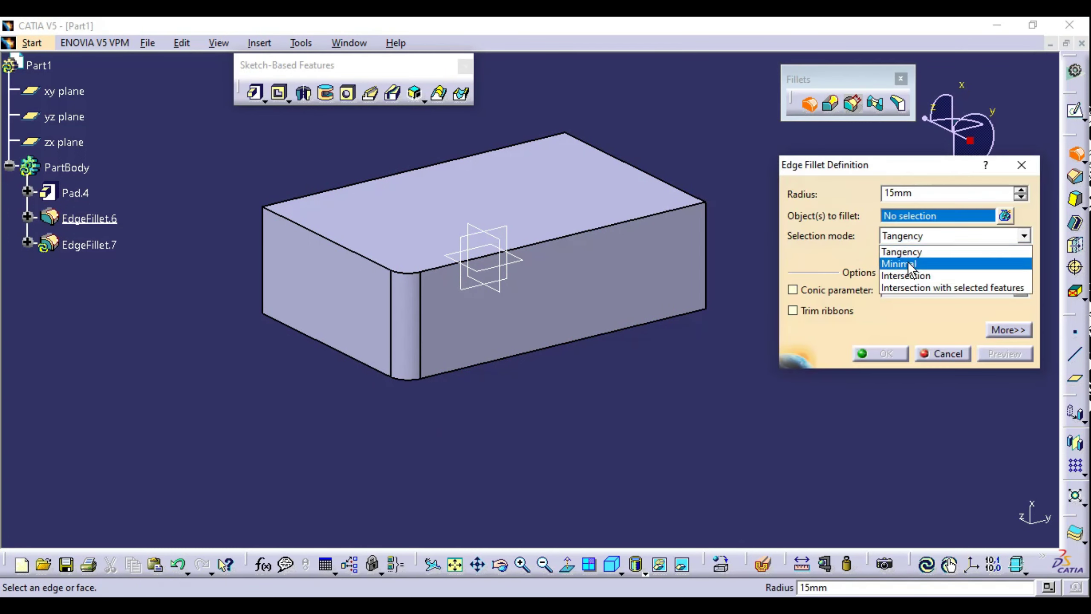
pyautogui.click(904, 274)
pyautogui.click(577, 186)
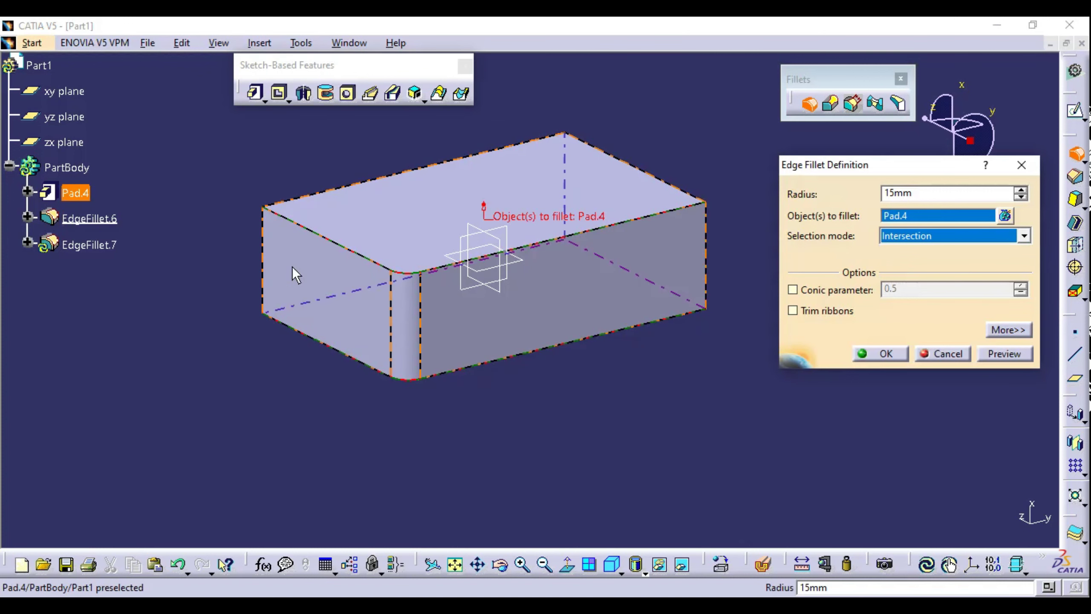
pyautogui.moveTo(653, 439); pyautogui.dragTo(570, 411, button='middle')
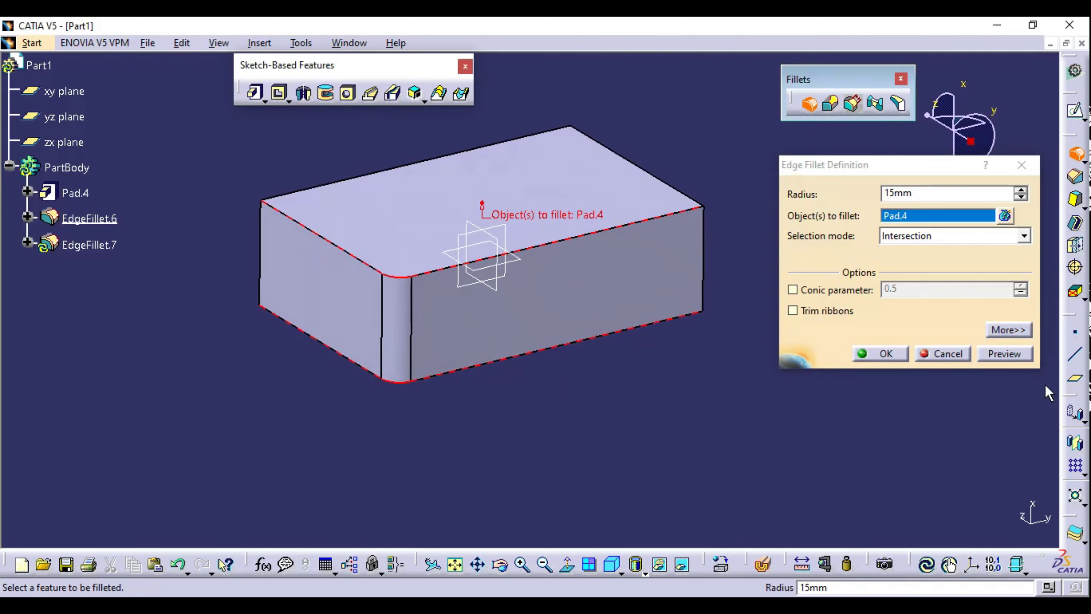
pyautogui.click(885, 353)
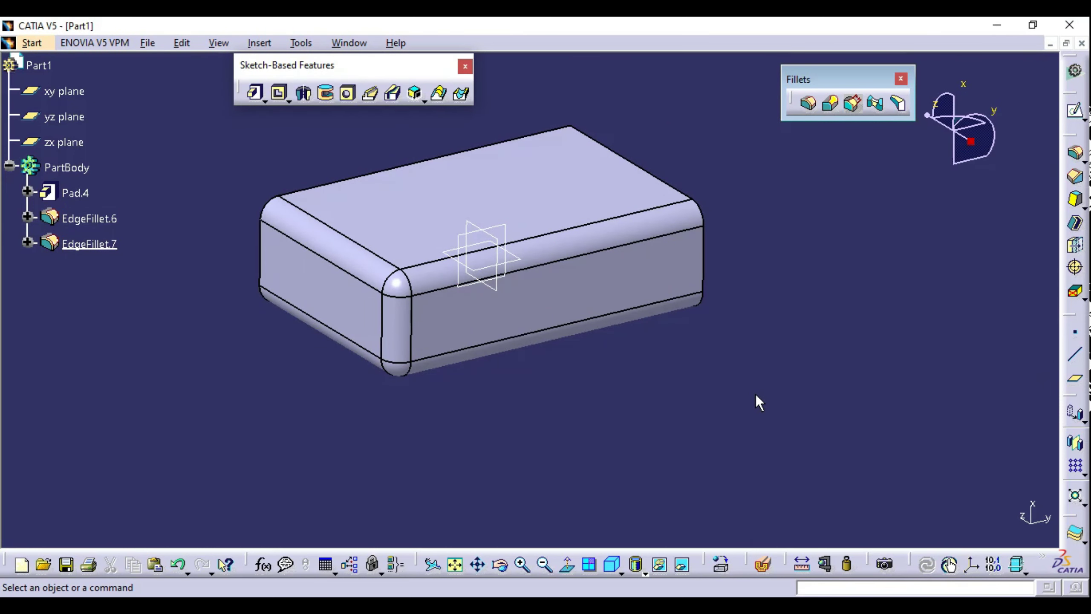
pyautogui.hotkey('ctrl', 'z')
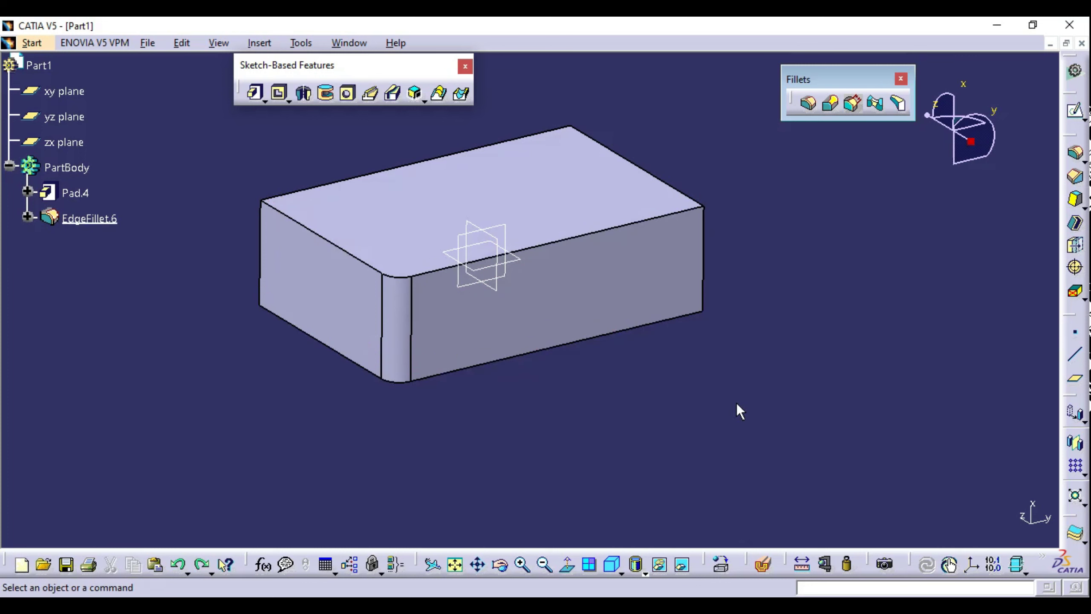
pyautogui.click(808, 104)
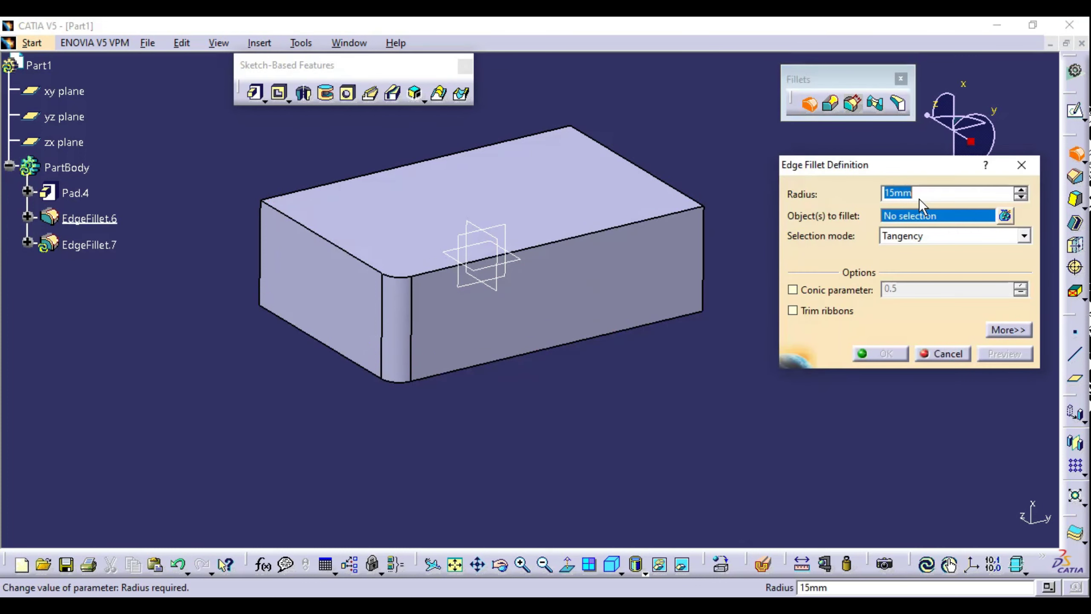
pyautogui.click(908, 229)
pyautogui.click(903, 251)
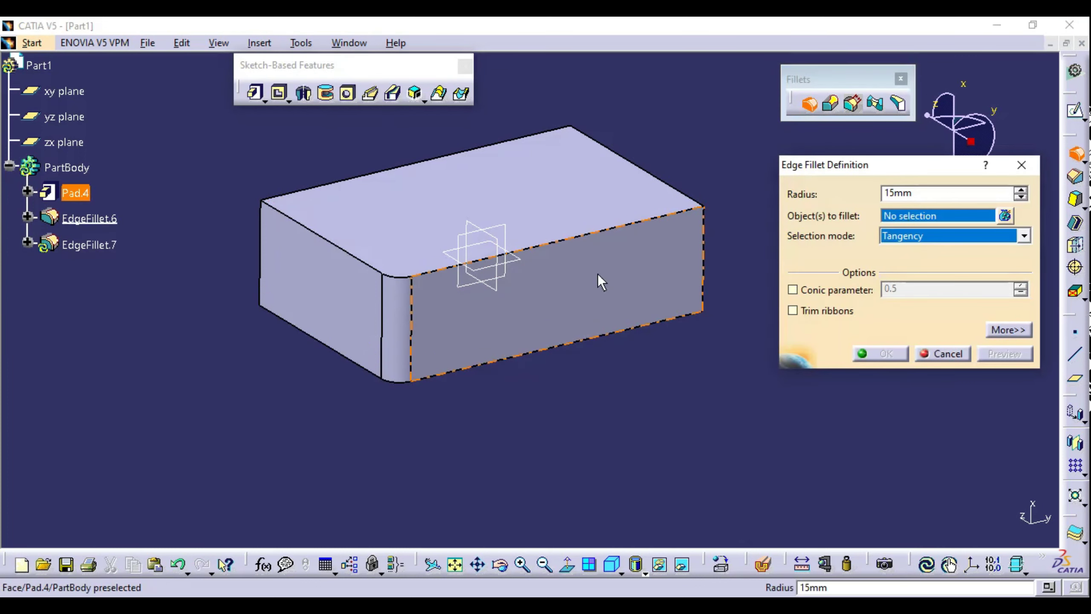
pyautogui.click(583, 235)
pyautogui.click(550, 349)
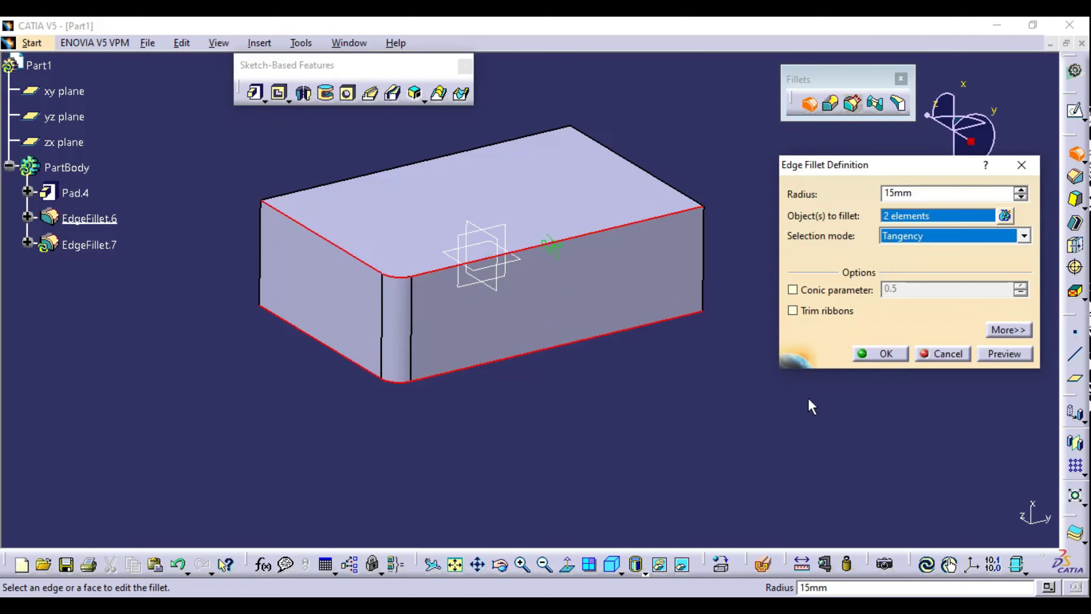
pyautogui.click(886, 354)
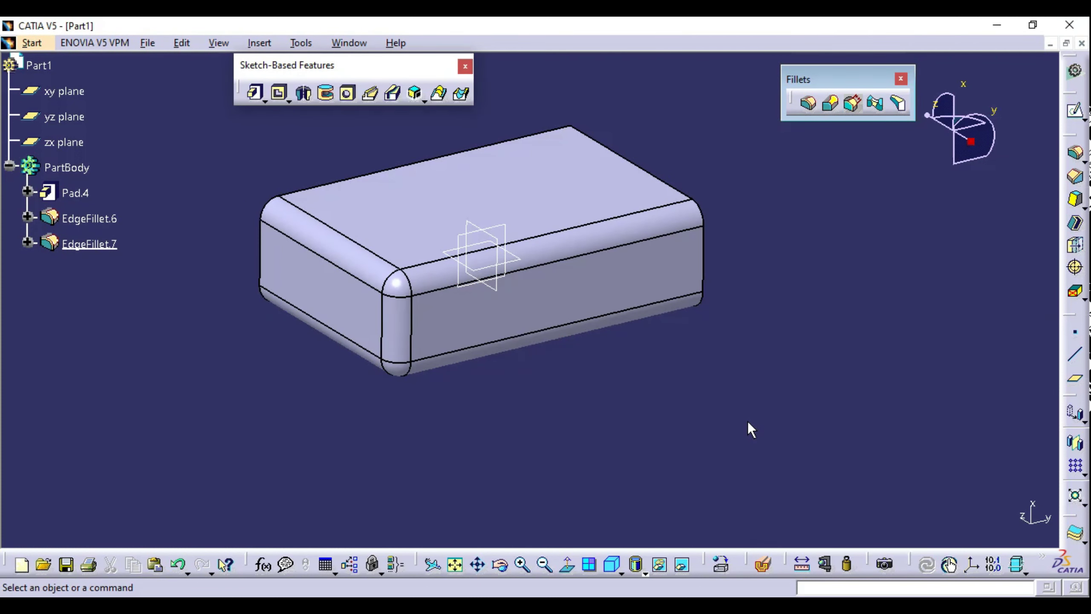
pyautogui.hotkey('ctrl', 'z')
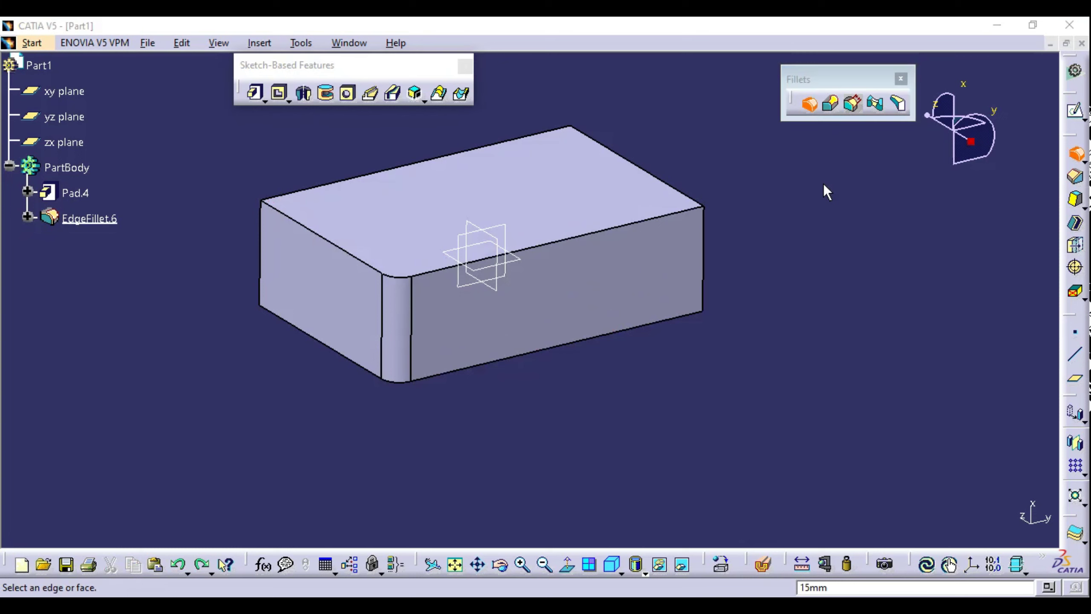
pyautogui.click(907, 236)
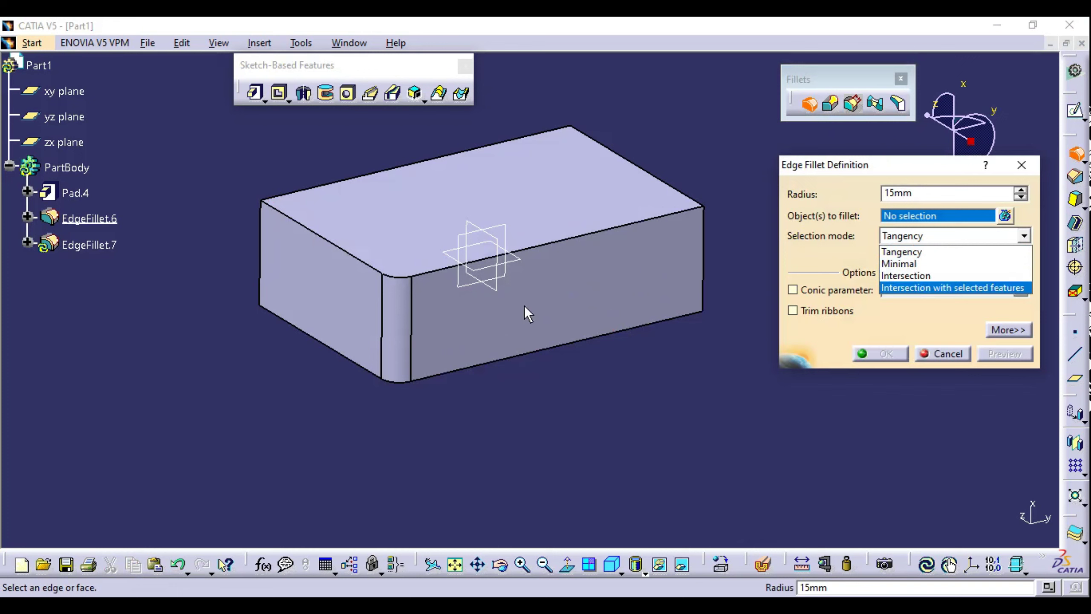
pyautogui.click(919, 251)
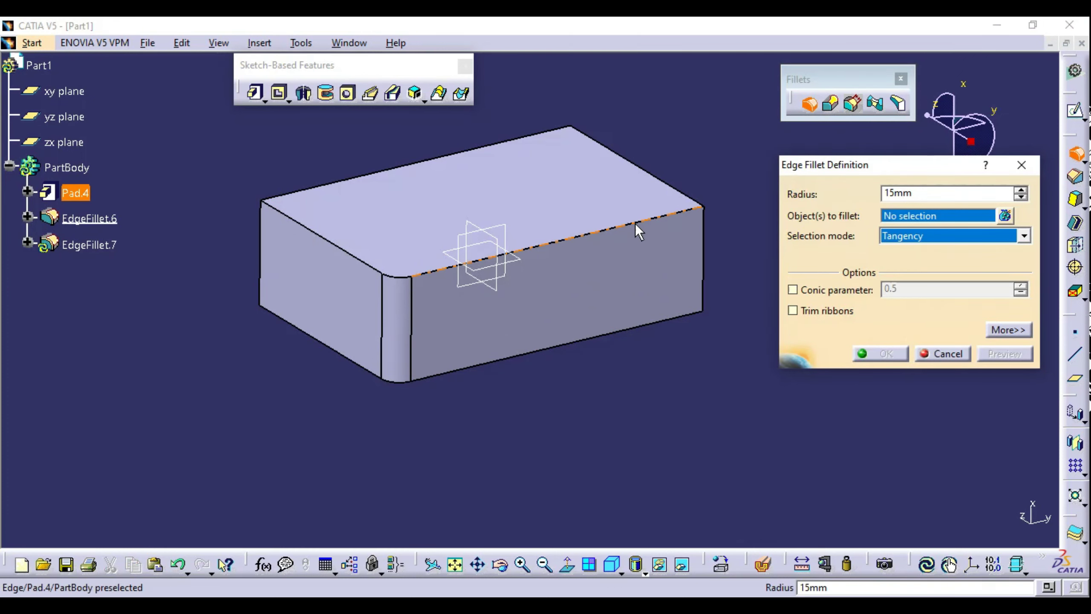
pyautogui.click(611, 229)
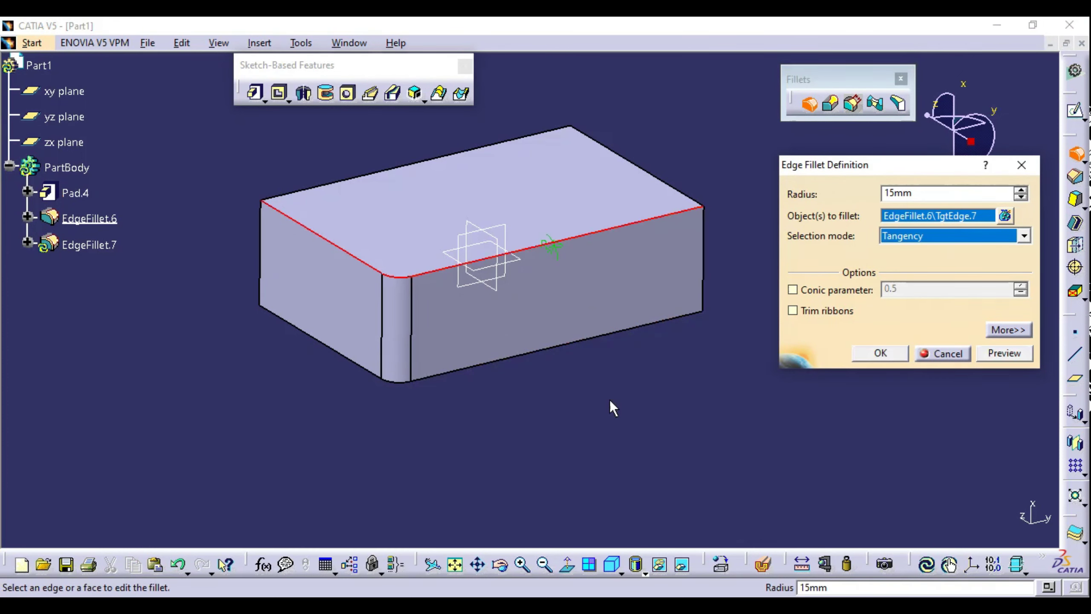
pyautogui.click(506, 359)
pyautogui.click(880, 353)
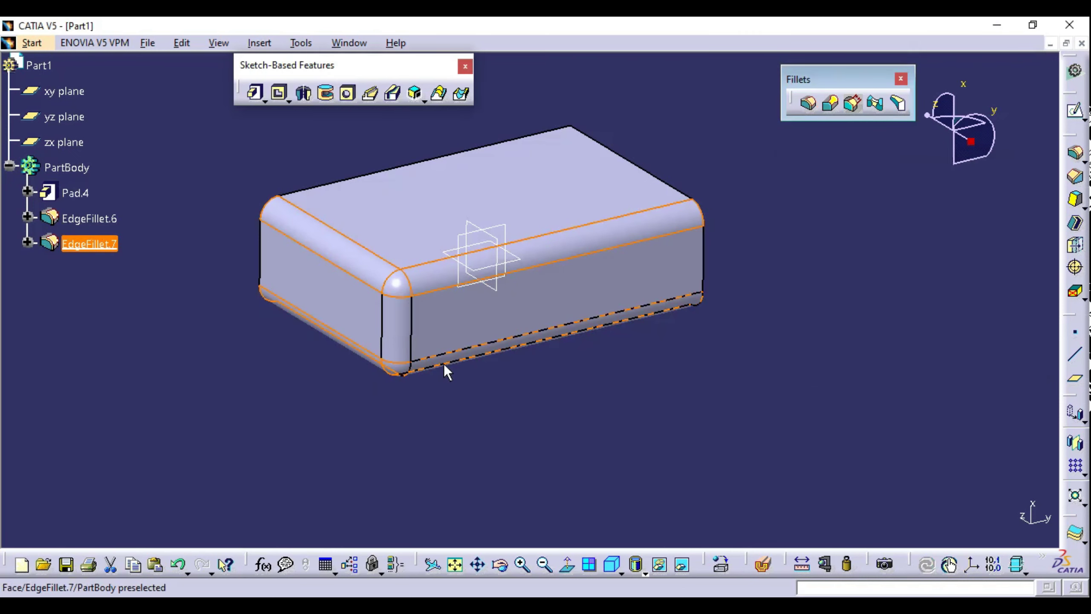
pyautogui.hotkey('ctrl', 'z')
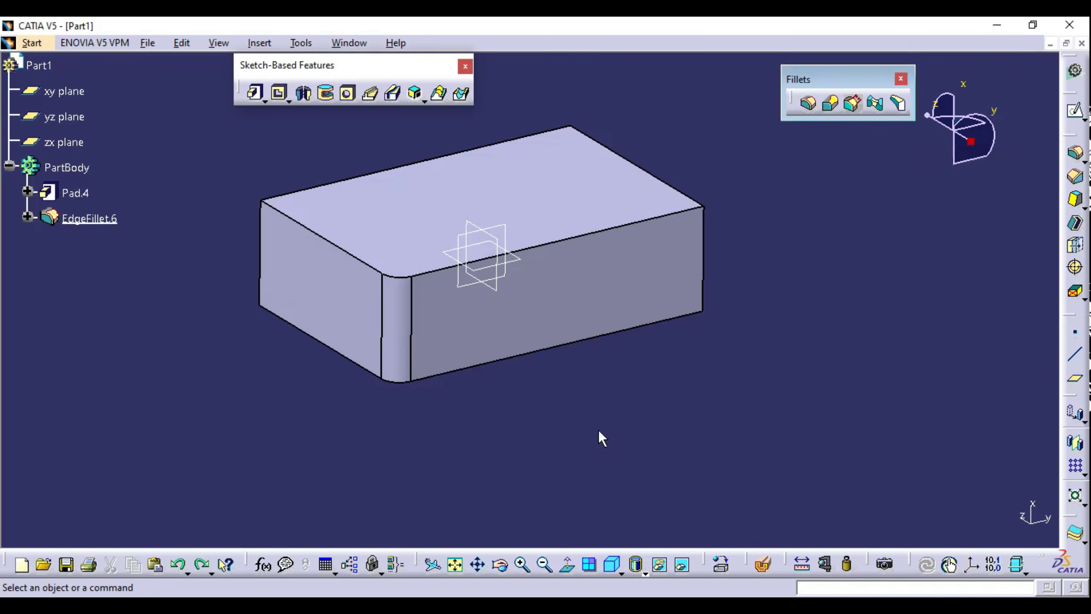
pyautogui.click(808, 103)
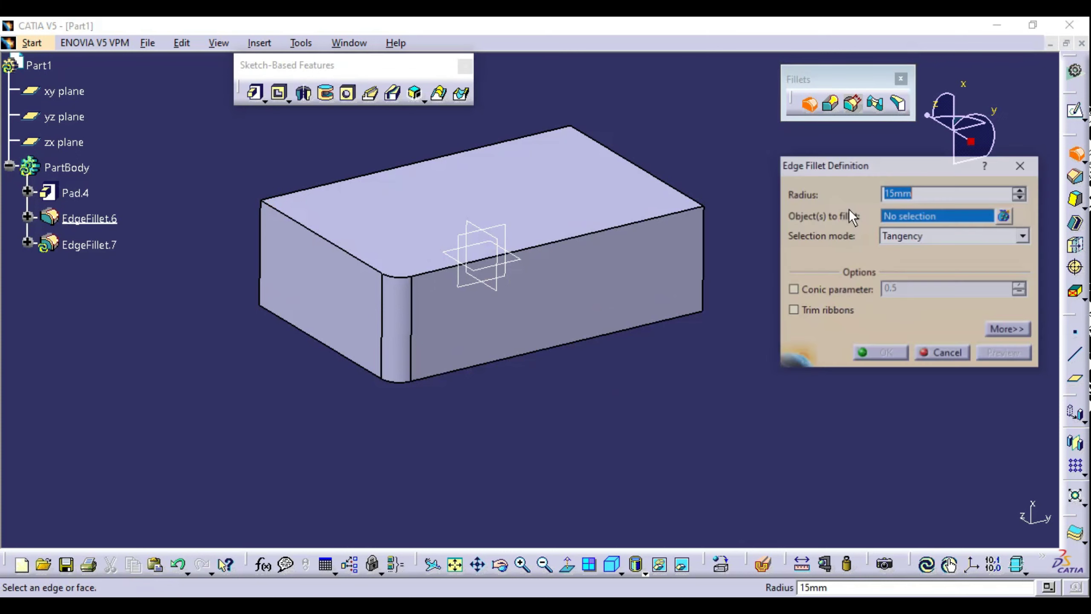
pyautogui.click(918, 214)
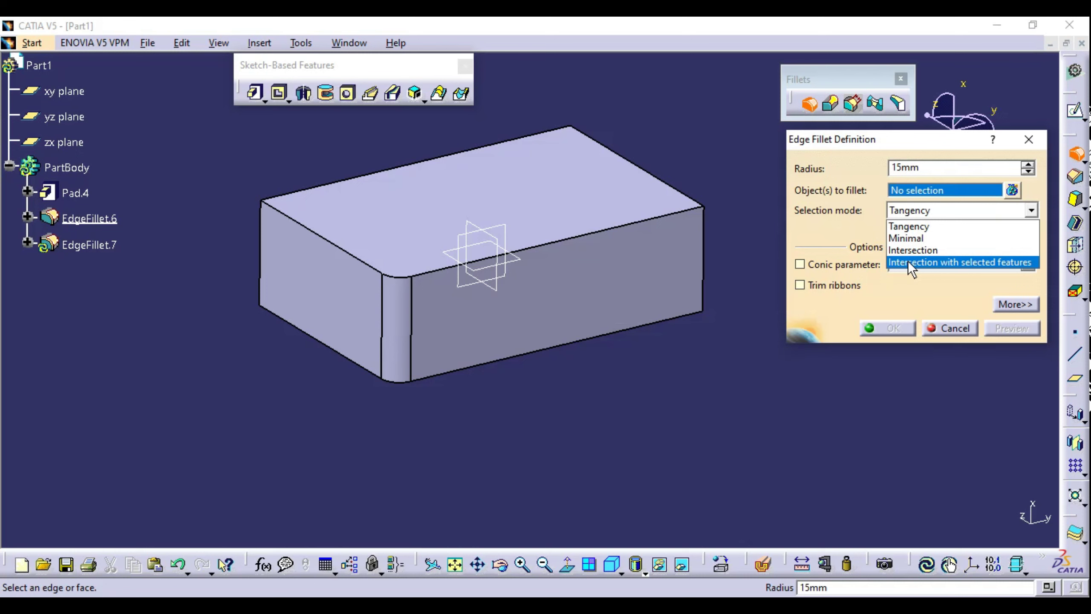
pyautogui.click(966, 419)
pyautogui.click(949, 328)
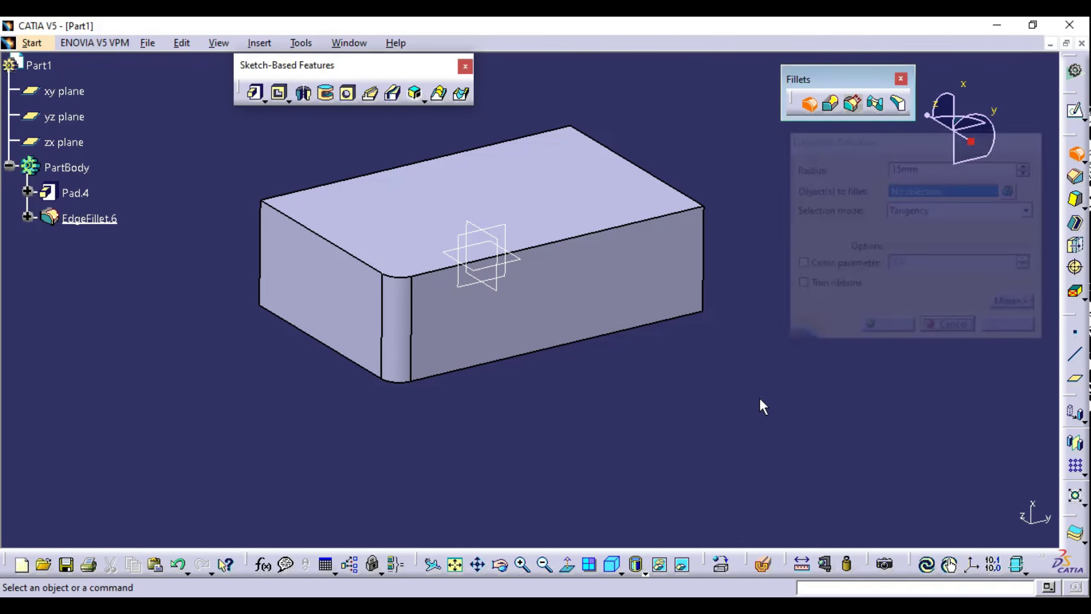
pyautogui.moveTo(760, 398)
pyautogui.mouseDown(button='middle')
pyautogui.moveTo(538, 355)
pyautogui.moveTo(774, 285)
pyautogui.moveTo(756, 268)
pyautogui.mouseUp(button='middle')
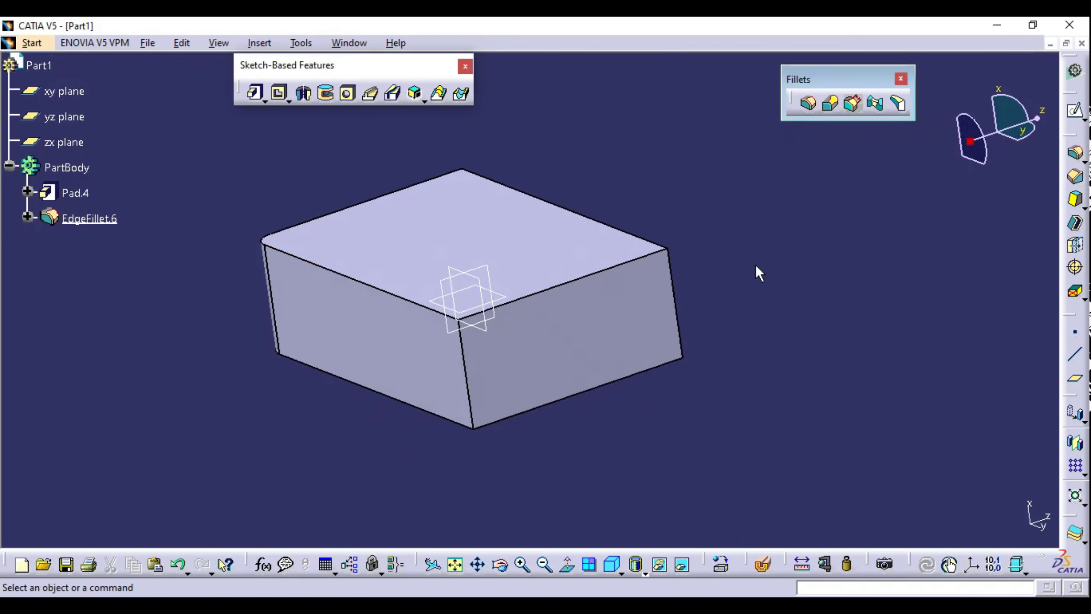
# Step: Round the right vertical edge with a 15mm fillet and rotate the view back
pyautogui.click(808, 104)
pyautogui.click(678, 292)
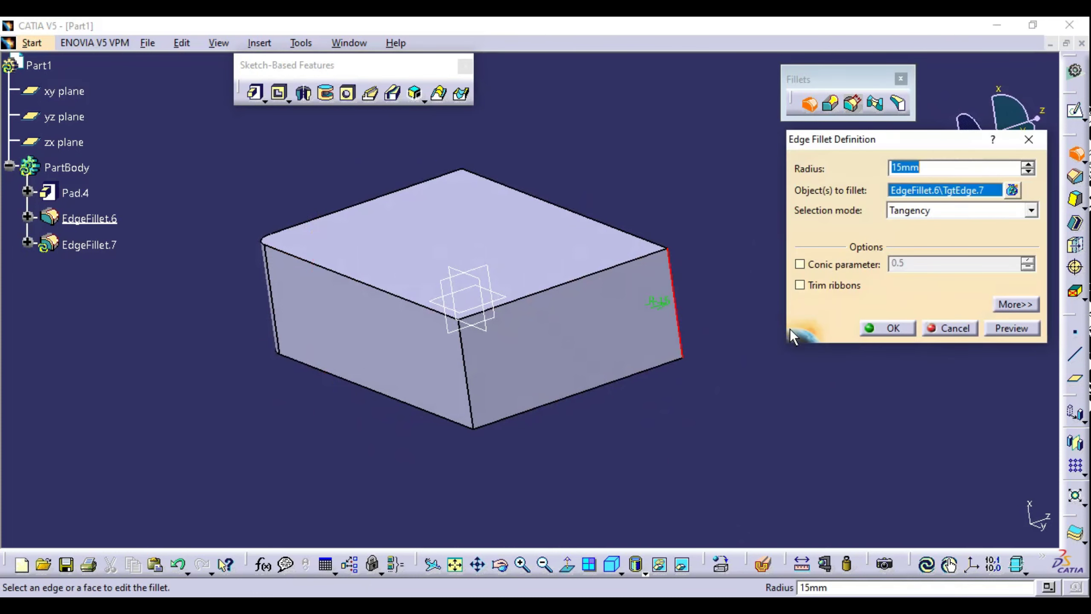
pyautogui.click(862, 333)
pyautogui.moveTo(592, 376)
pyautogui.mouseDown(button='middle')
pyautogui.moveTo(627, 427)
pyautogui.moveTo(387, 371)
pyautogui.moveTo(240, 293)
pyautogui.mouseUp(button='middle')
pyautogui.moveTo(516, 377)
pyautogui.mouseDown(button='middle')
pyautogui.moveTo(675, 305)
pyautogui.moveTo(514, 410)
pyautogui.moveTo(515, 327)
pyautogui.mouseUp(button='middle')
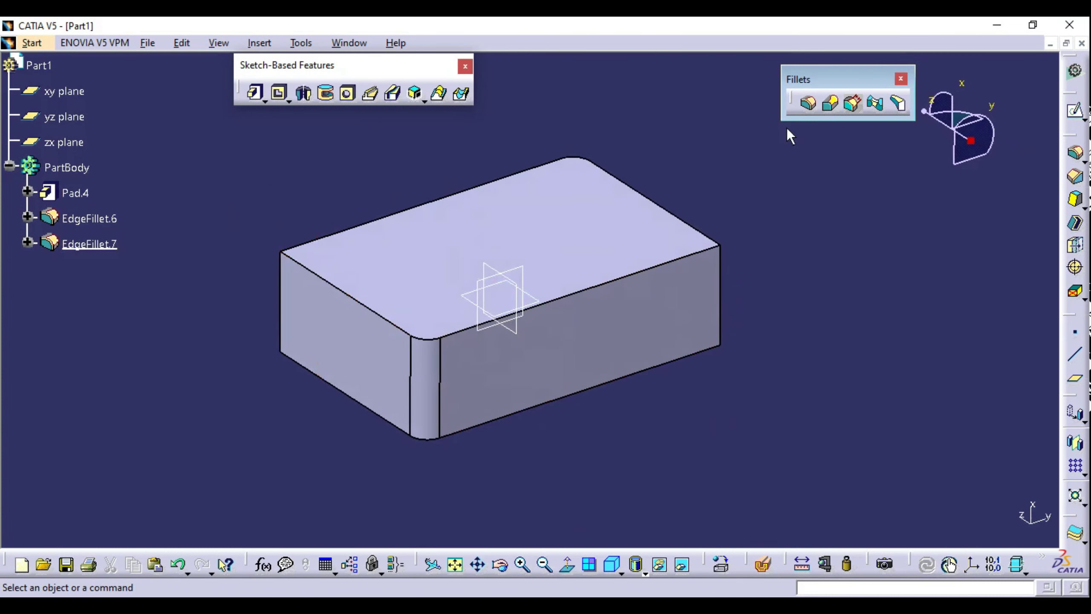
pyautogui.click(809, 104)
# Step: Set up an intersection-with-selected-features fillet on Pad.4 using EdgeFillet.6
pyautogui.click(921, 210)
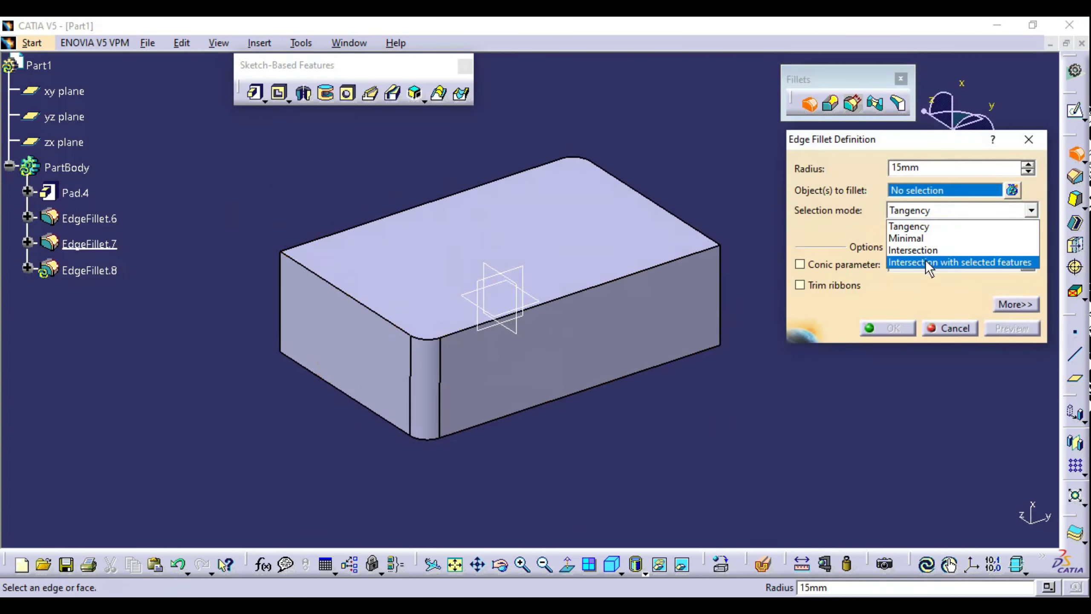
pyautogui.click(930, 262)
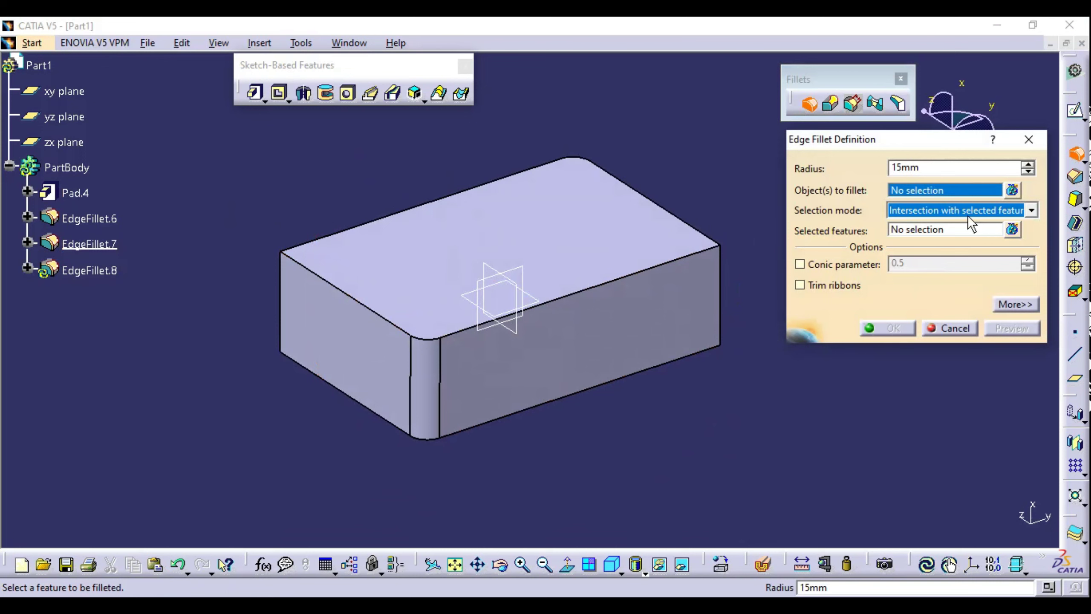
pyautogui.click(500, 249)
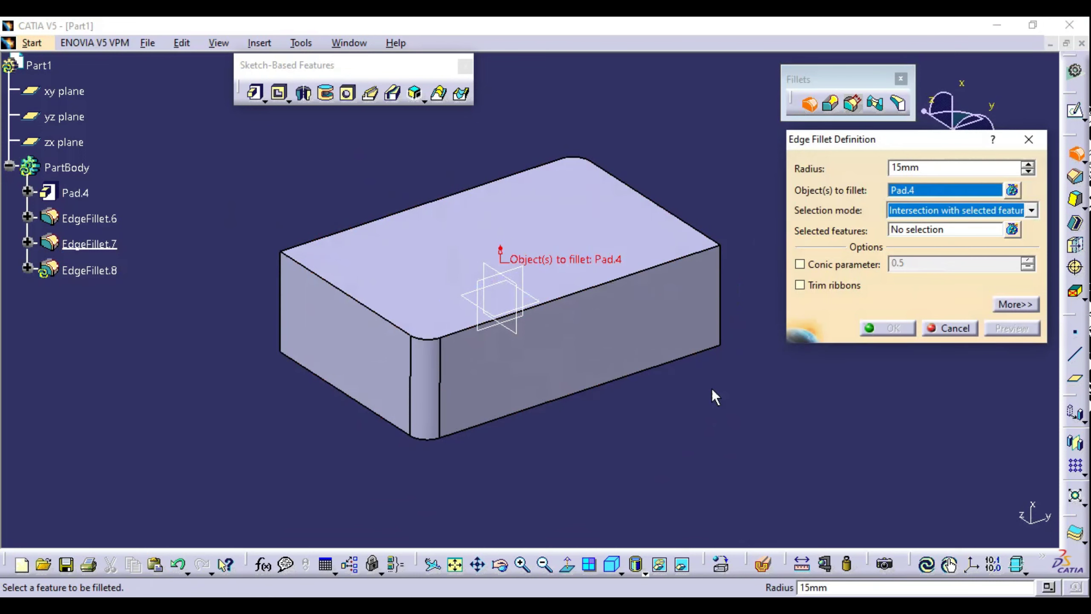
pyautogui.moveTo(712, 389); pyautogui.dragTo(670, 363, button='middle')
pyautogui.click(910, 231)
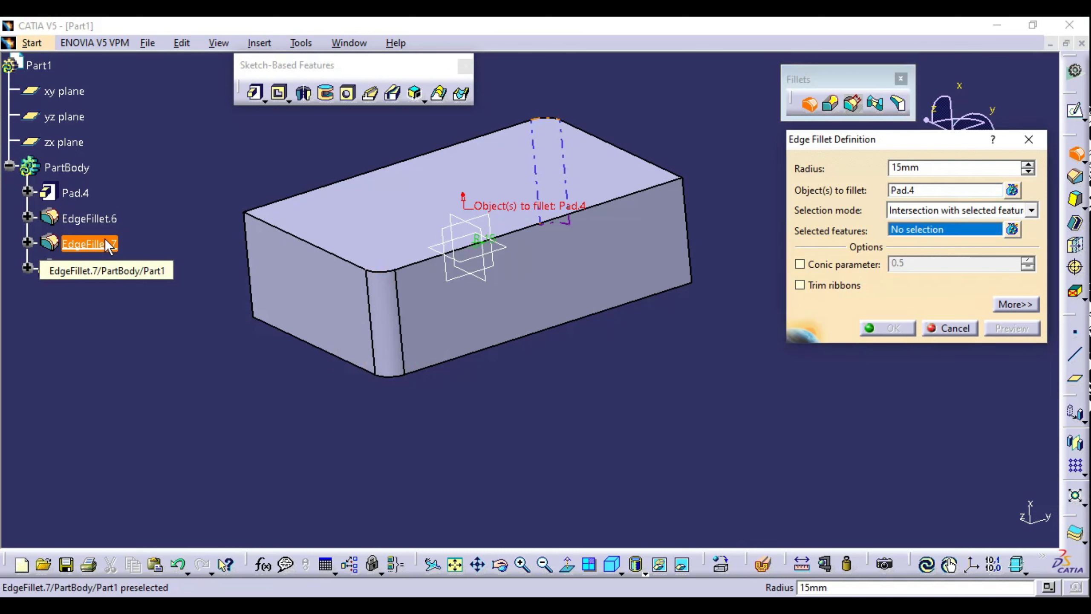
pyautogui.click(384, 321)
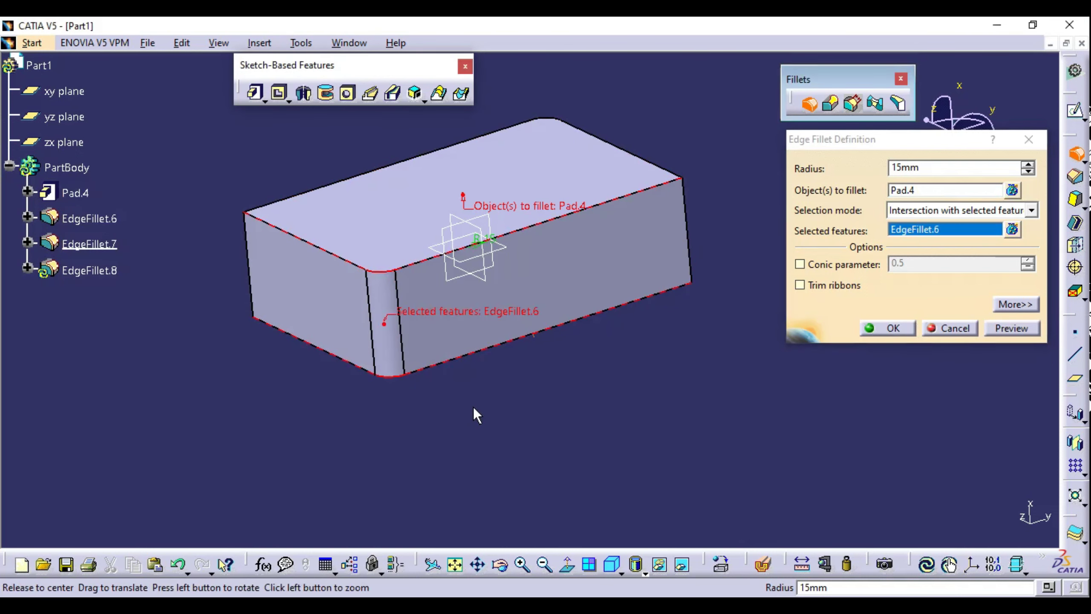
pyautogui.moveTo(473, 408); pyautogui.dragTo(364, 267, button='middle')
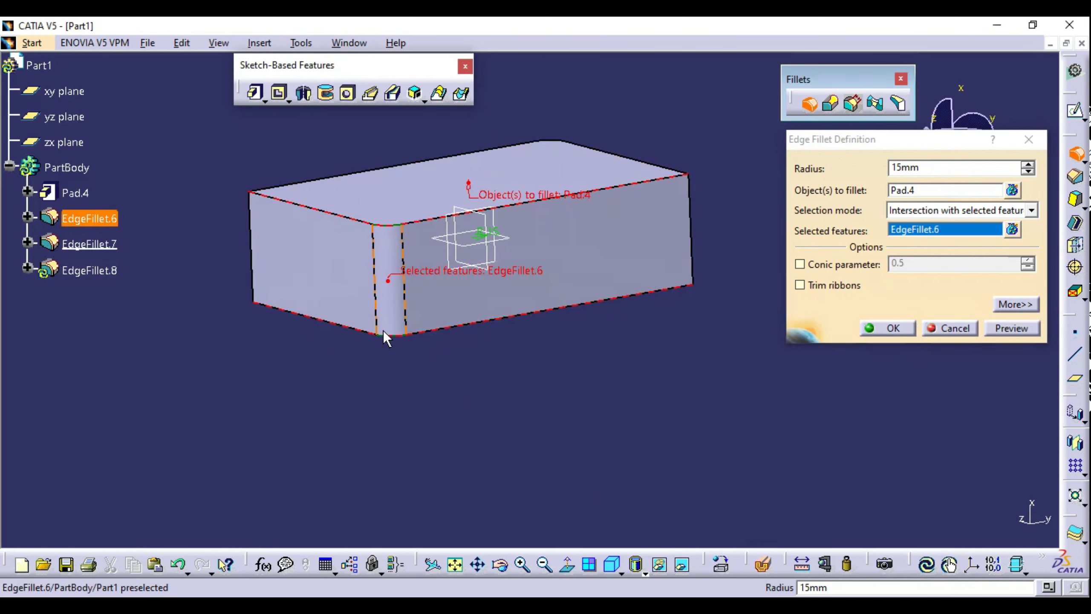
pyautogui.moveTo(388, 336)
pyautogui.mouseDown(button='middle')
pyautogui.moveTo(421, 363)
pyautogui.moveTo(587, 370)
pyautogui.moveTo(465, 388)
pyautogui.mouseUp(button='middle')
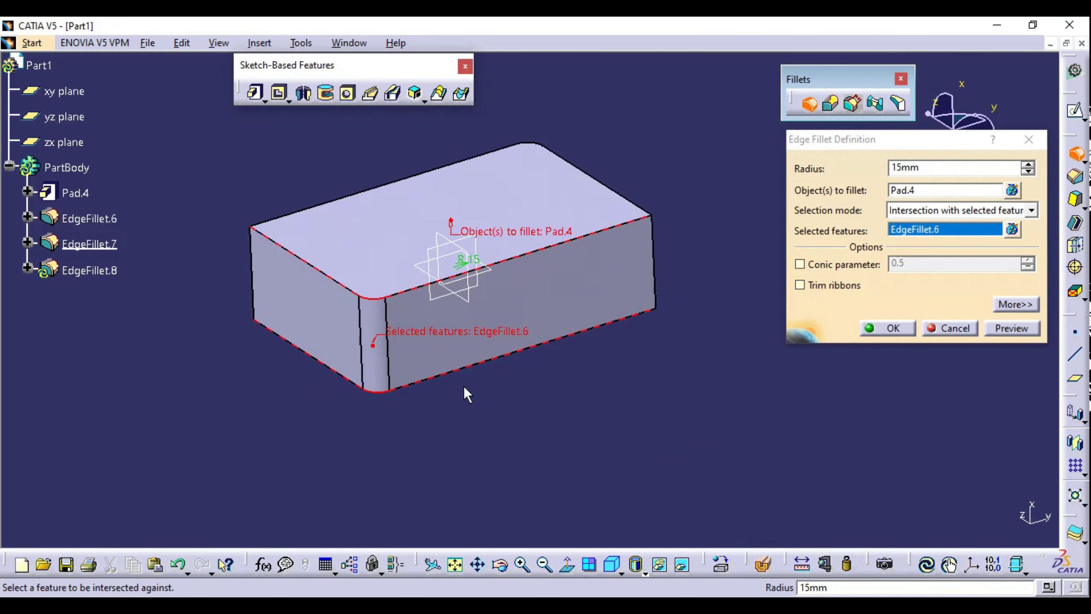
# Step: Compare the Intersection and intersection-with-selected-features previews, ending on the latter
pyautogui.click(959, 210)
pyautogui.click(931, 247)
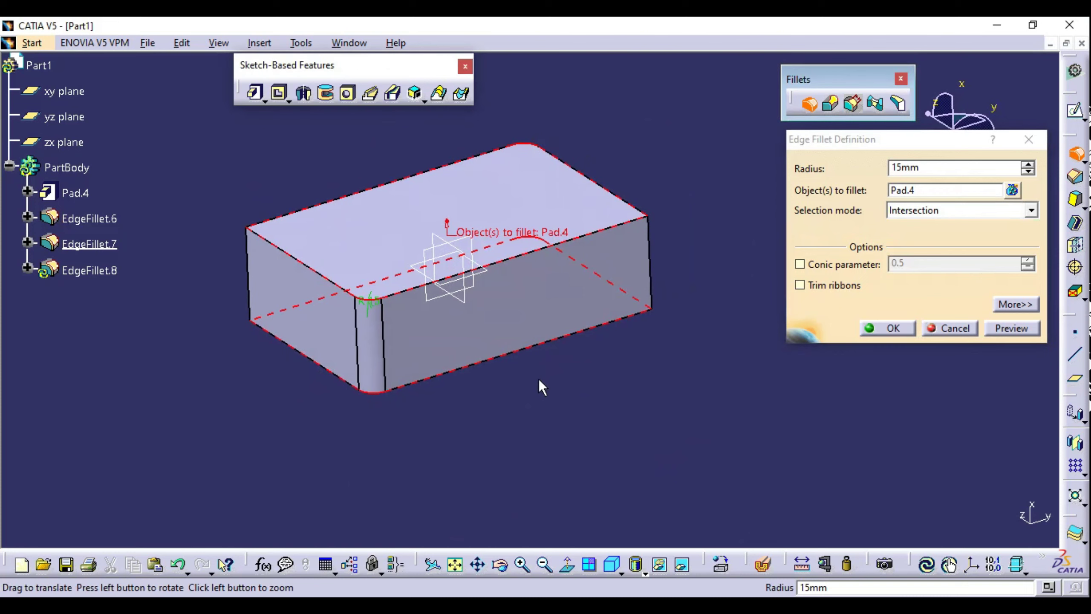
pyautogui.moveTo(539, 378)
pyautogui.mouseDown(button='middle')
pyautogui.moveTo(843, 329)
pyautogui.moveTo(670, 308)
pyautogui.moveTo(607, 220)
pyautogui.moveTo(694, 354)
pyautogui.mouseUp(button='middle')
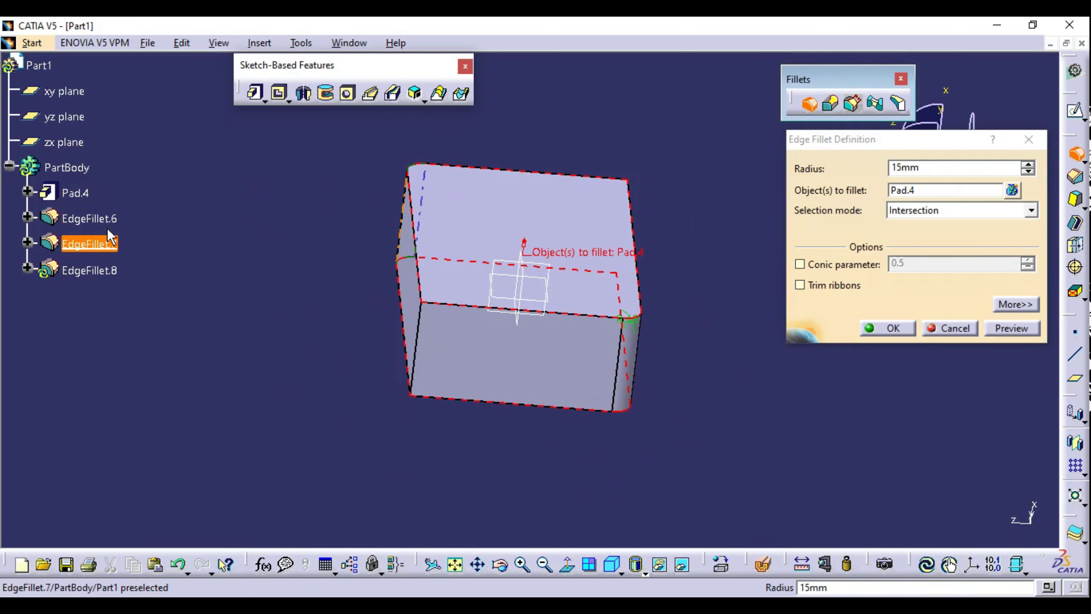
pyautogui.click(905, 212)
pyautogui.click(914, 260)
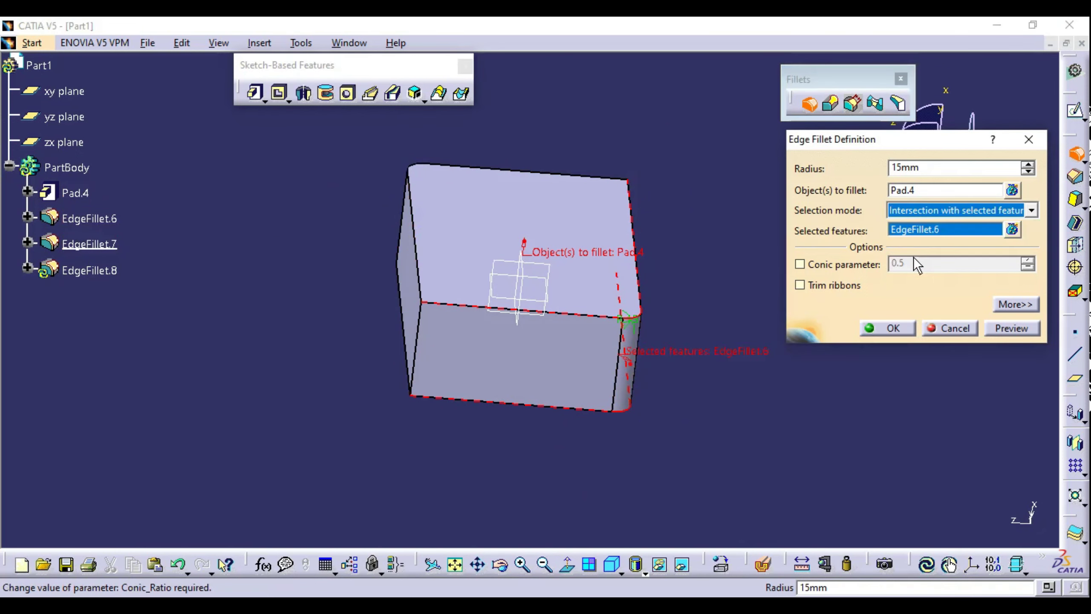
pyautogui.moveTo(692, 367); pyautogui.dragTo(567, 341, button='middle')
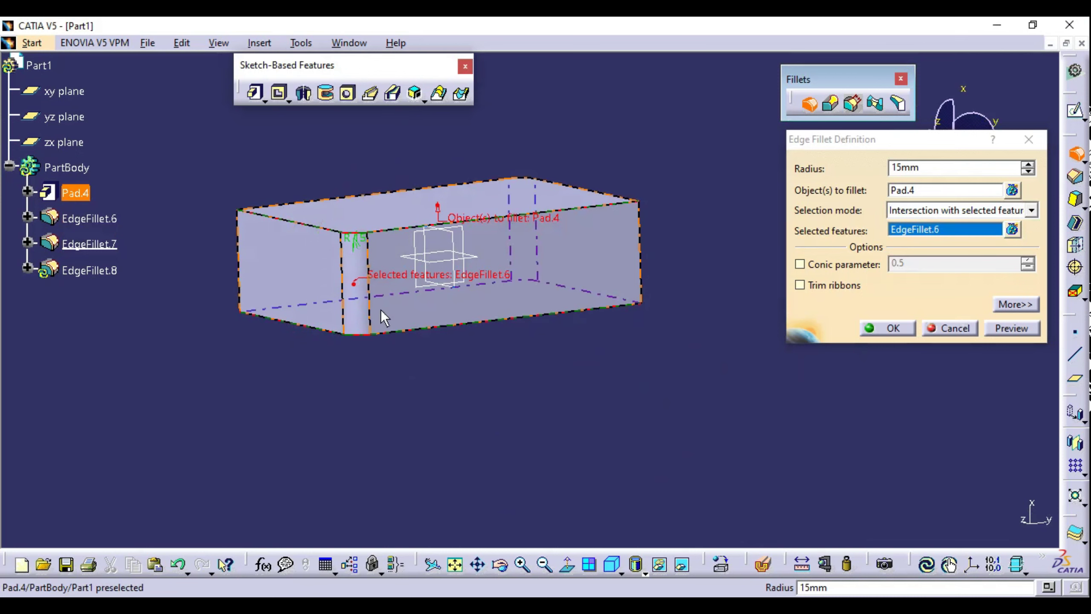
pyautogui.moveTo(550, 366); pyautogui.dragTo(548, 383, button='middle')
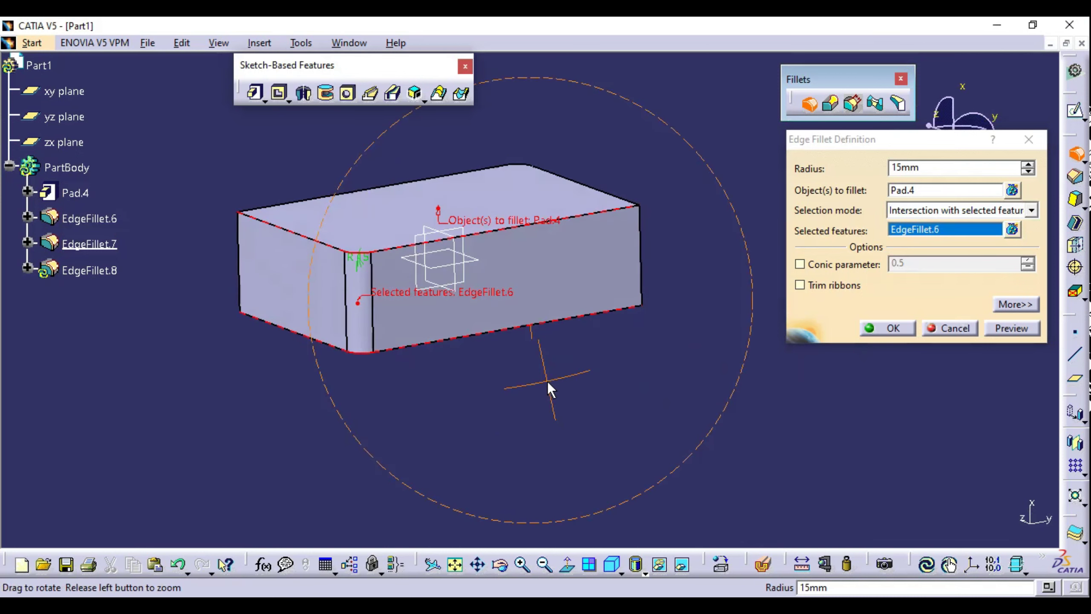
# Step: Apply EdgeFillet.8, undo it, and select the block's top face
pyautogui.click(901, 329)
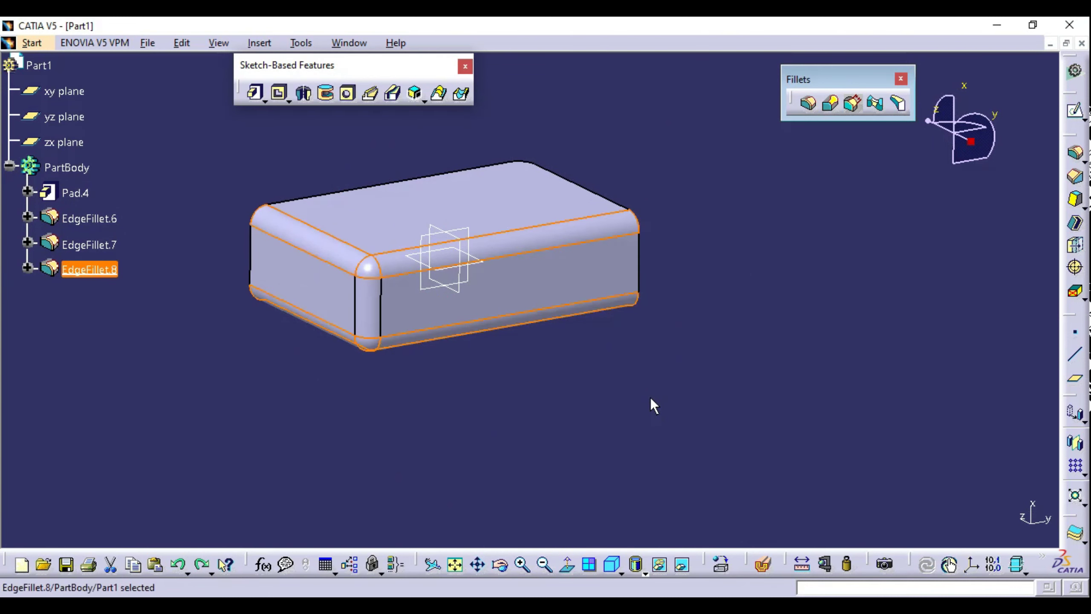
pyautogui.hotkey('ctrl', 'z')
pyautogui.moveTo(458, 251); pyautogui.dragTo(460, 272, button='middle')
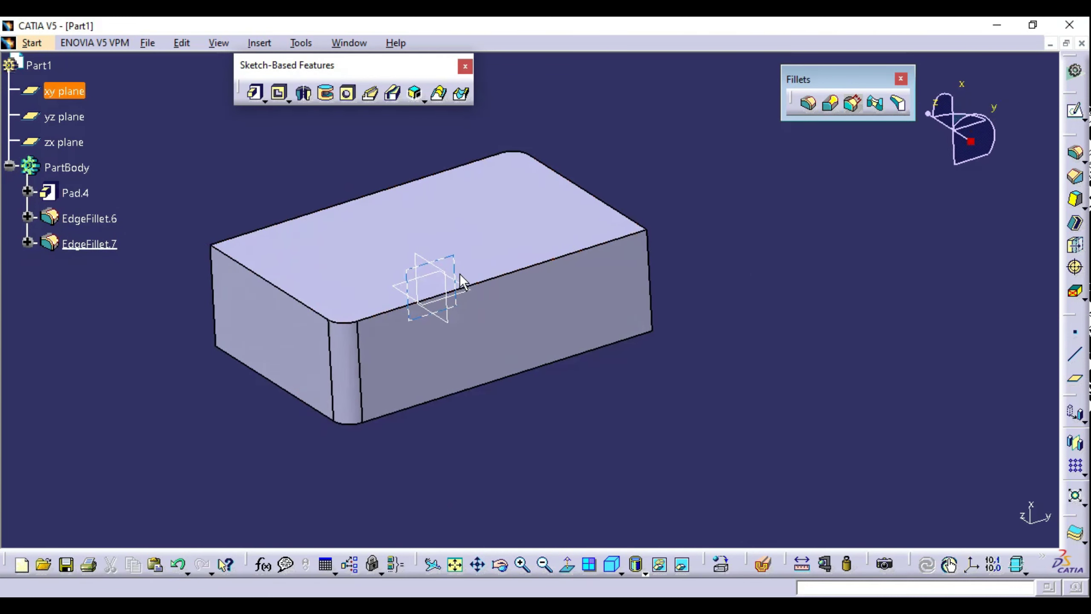
pyautogui.click(495, 227)
# Step: Sketch a circle centred at the origin in Sketch.9 on the top face
pyautogui.click(1075, 109)
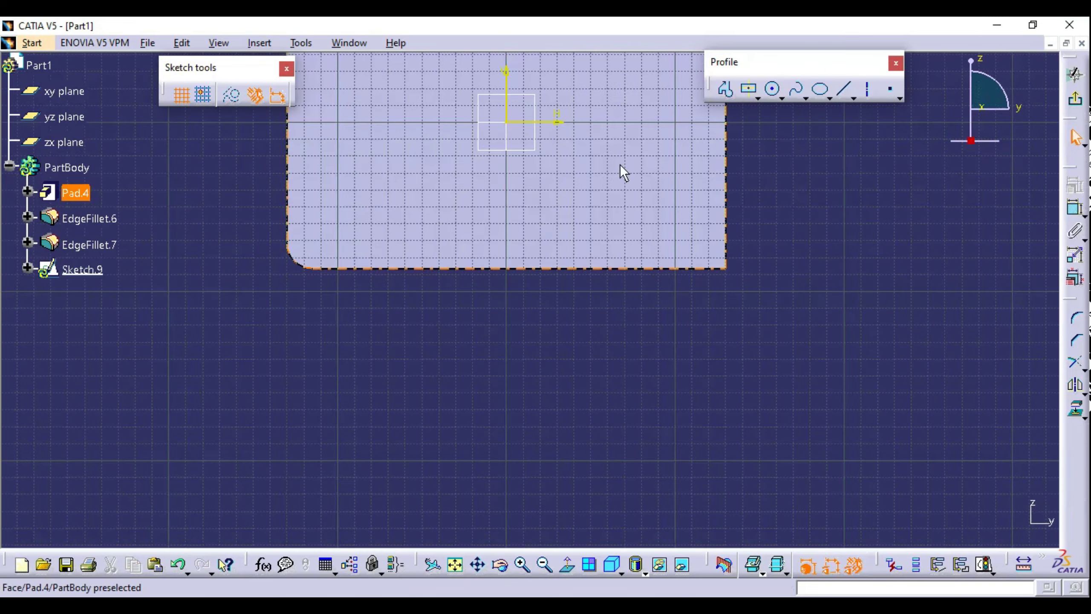
pyautogui.click(772, 89)
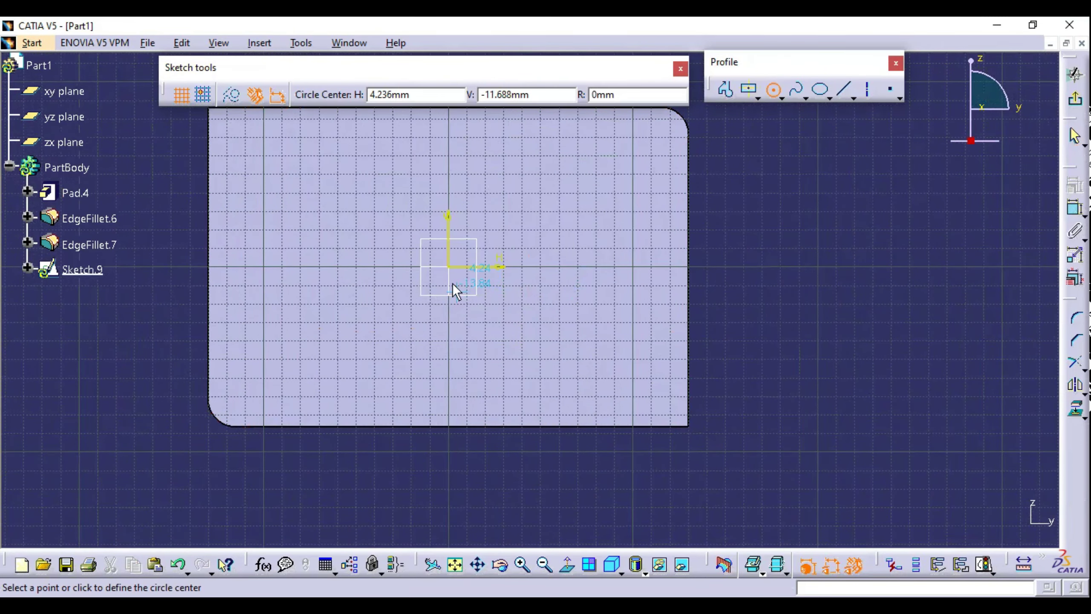
pyautogui.click(448, 266)
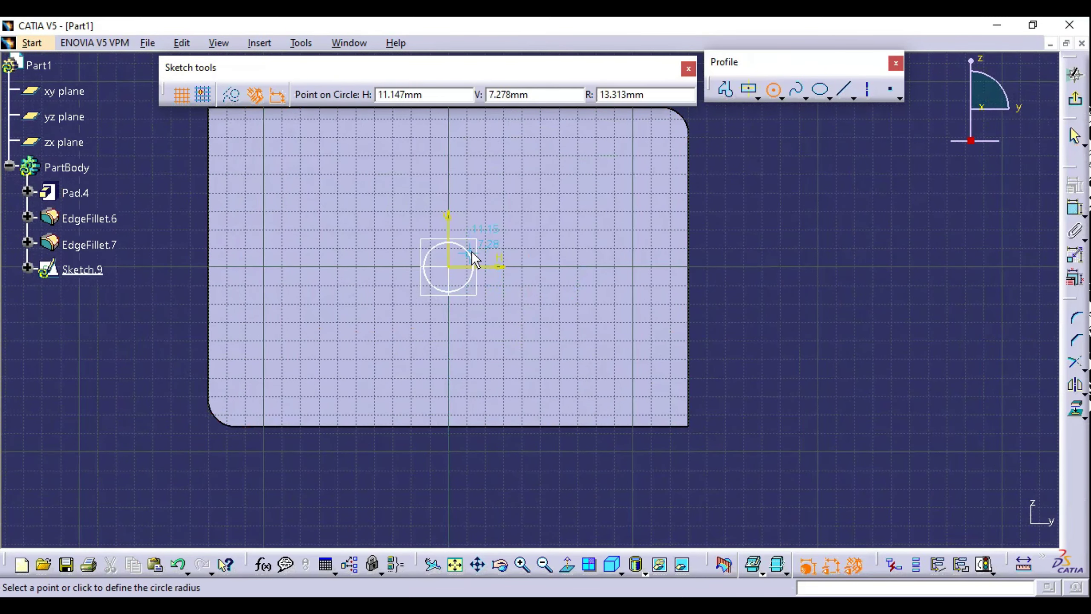
pyautogui.click(484, 247)
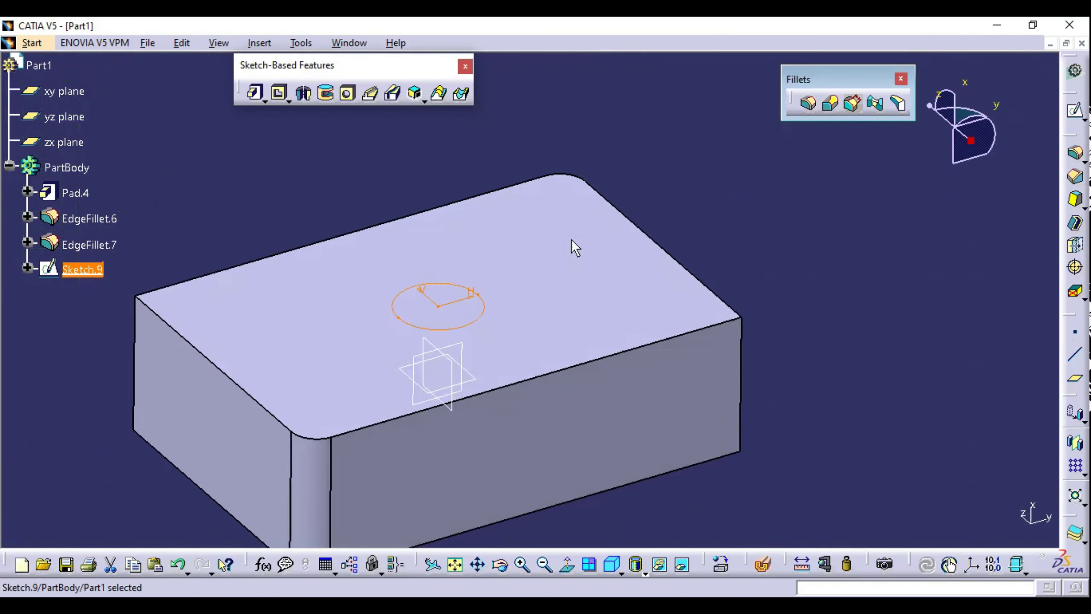
# Step: Pad the circle 40mm into the cylindrical boss Pad.5
pyautogui.click(257, 93)
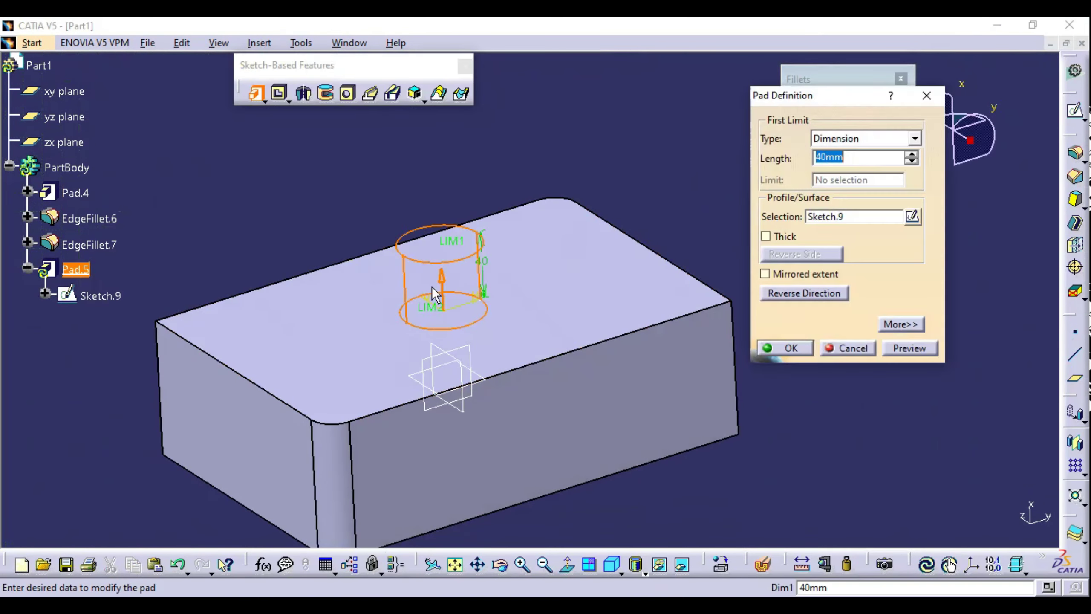
pyautogui.moveTo(431, 287); pyautogui.dragTo(422, 266, button='middle')
pyautogui.click(769, 346)
pyautogui.click(649, 190)
pyautogui.moveTo(649, 190); pyautogui.dragTo(166, 323, button='middle')
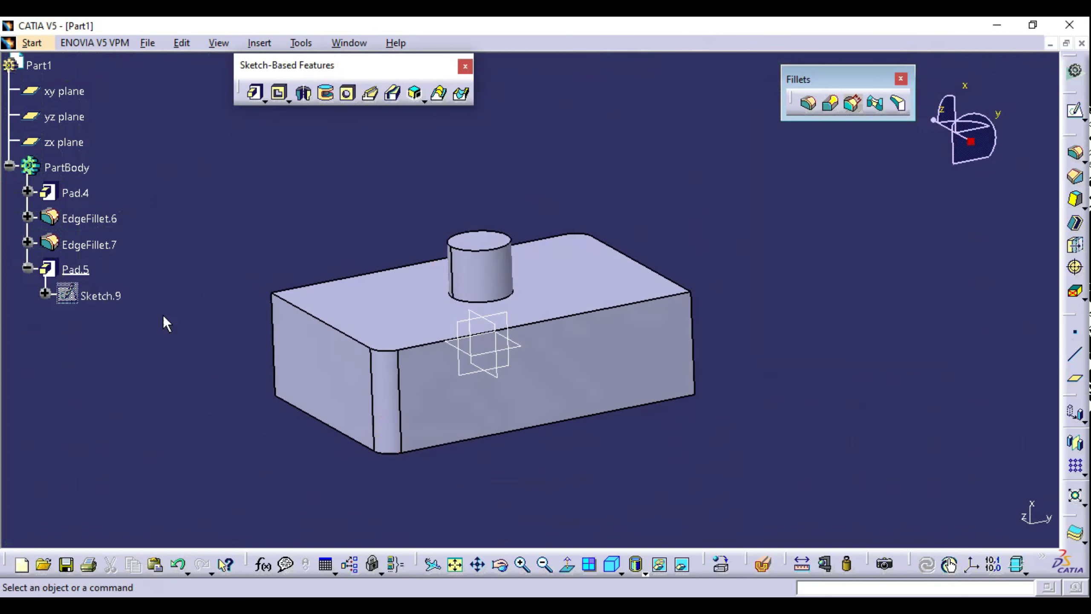
pyautogui.click(28, 267)
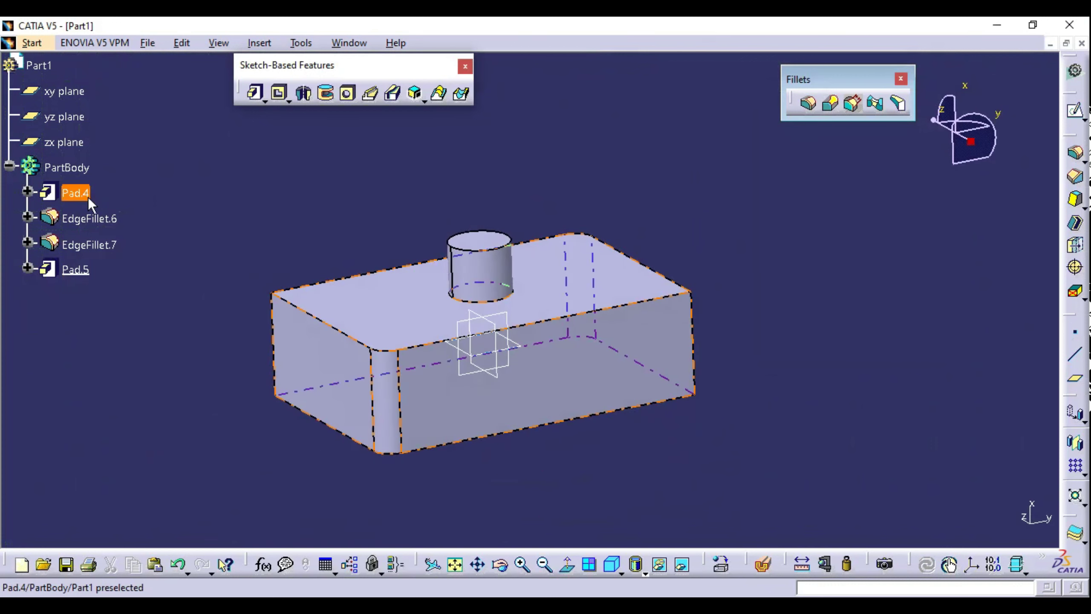
pyautogui.click(76, 270)
pyautogui.moveTo(293, 191)
pyautogui.mouseDown(button='middle')
pyautogui.moveTo(508, 266)
pyautogui.moveTo(402, 294)
pyautogui.mouseUp(button='middle')
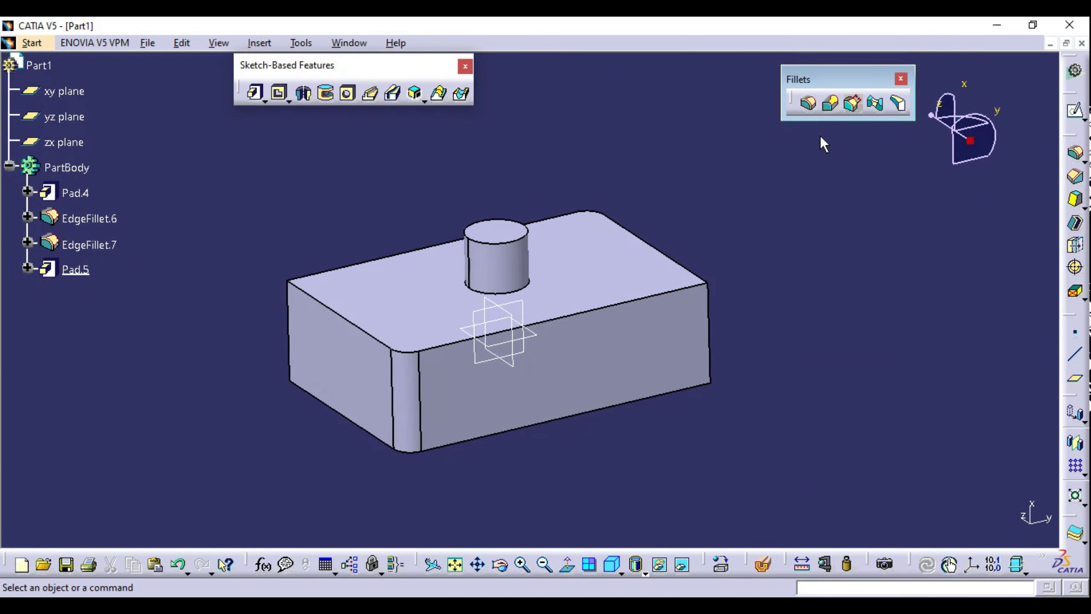
pyautogui.click(808, 107)
pyautogui.click(945, 210)
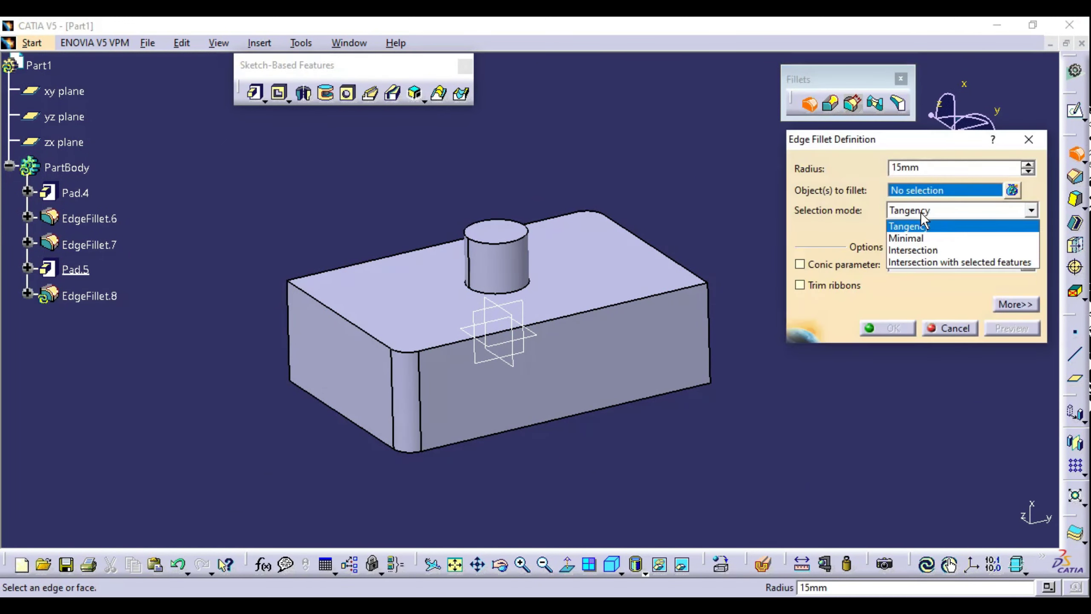
pyautogui.click(921, 250)
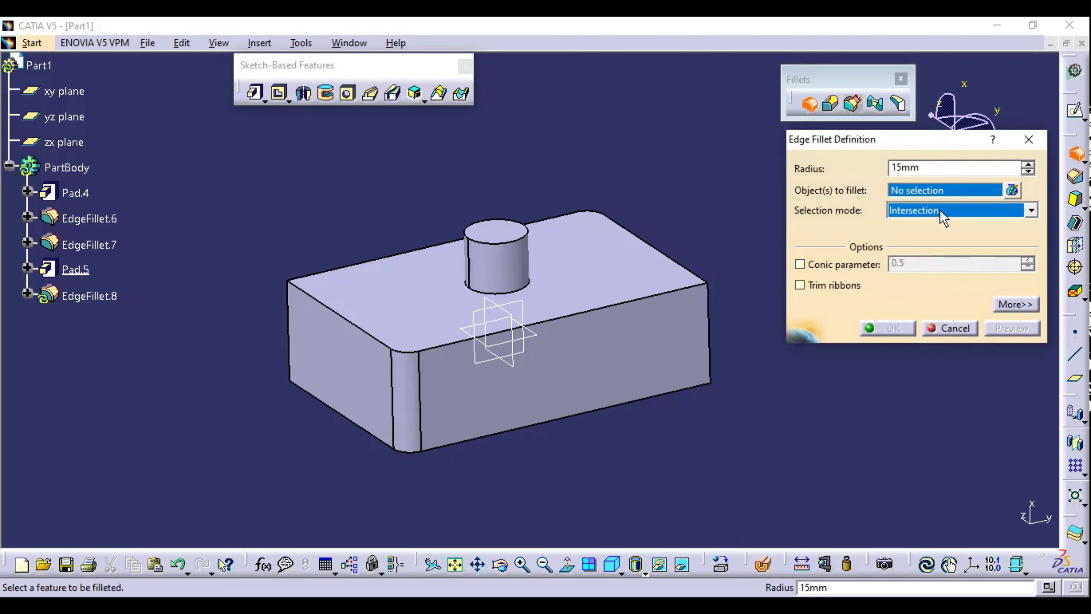
pyautogui.click(600, 289)
pyautogui.moveTo(645, 390)
pyautogui.mouseDown(button='middle')
pyautogui.moveTo(657, 358)
pyautogui.moveTo(458, 292)
pyautogui.mouseUp(button='middle')
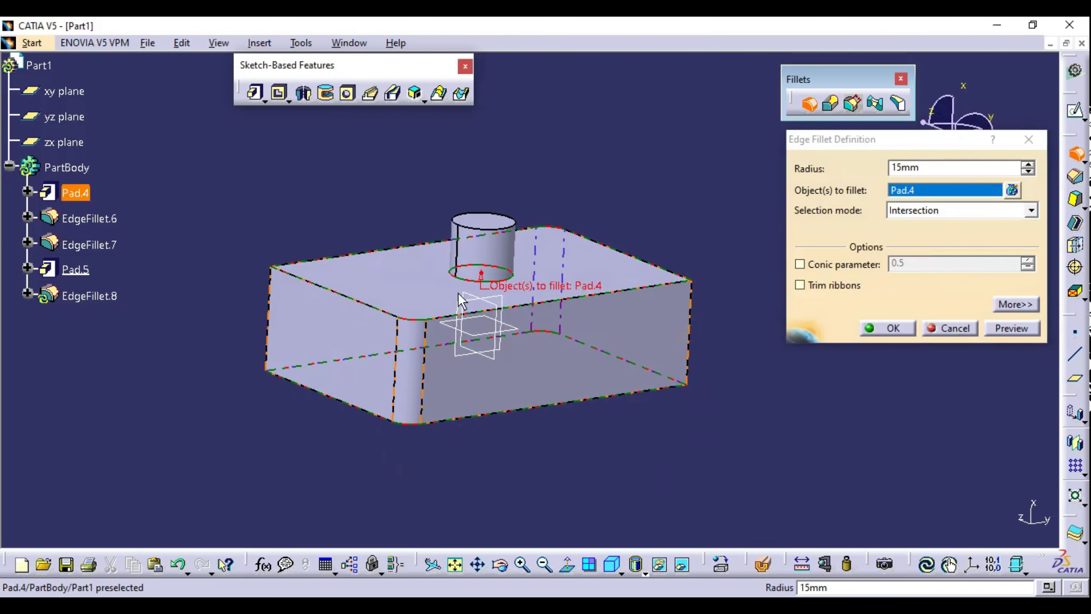
pyautogui.click(901, 324)
pyautogui.moveTo(674, 174)
pyautogui.mouseDown(button='middle')
pyautogui.moveTo(560, 229)
pyautogui.moveTo(629, 160)
pyautogui.moveTo(647, 191)
pyautogui.mouseUp(button='middle')
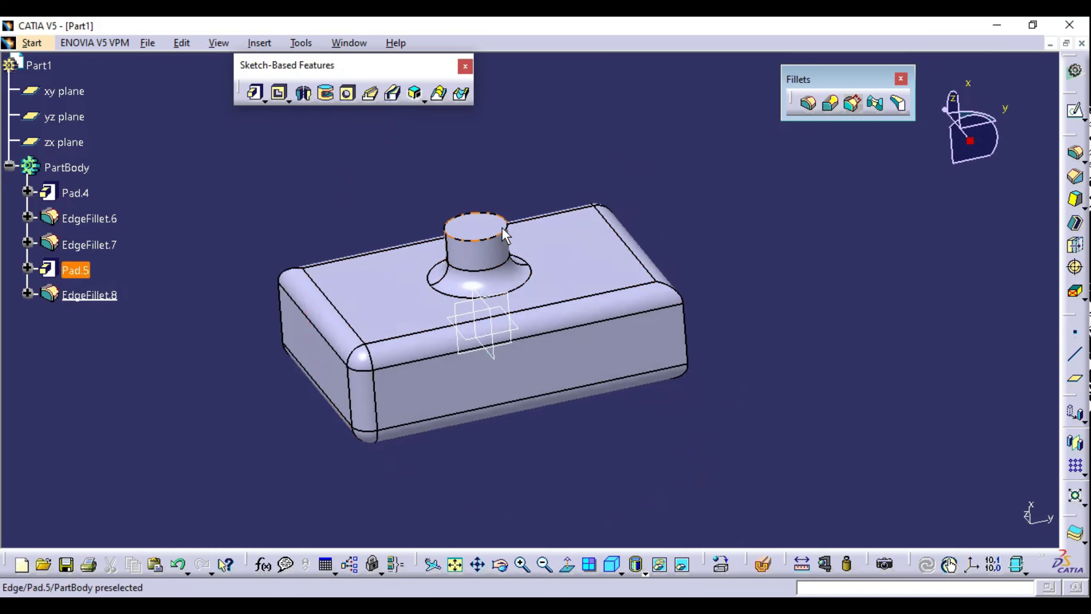
pyautogui.moveTo(745, 331); pyautogui.dragTo(608, 369, button='middle')
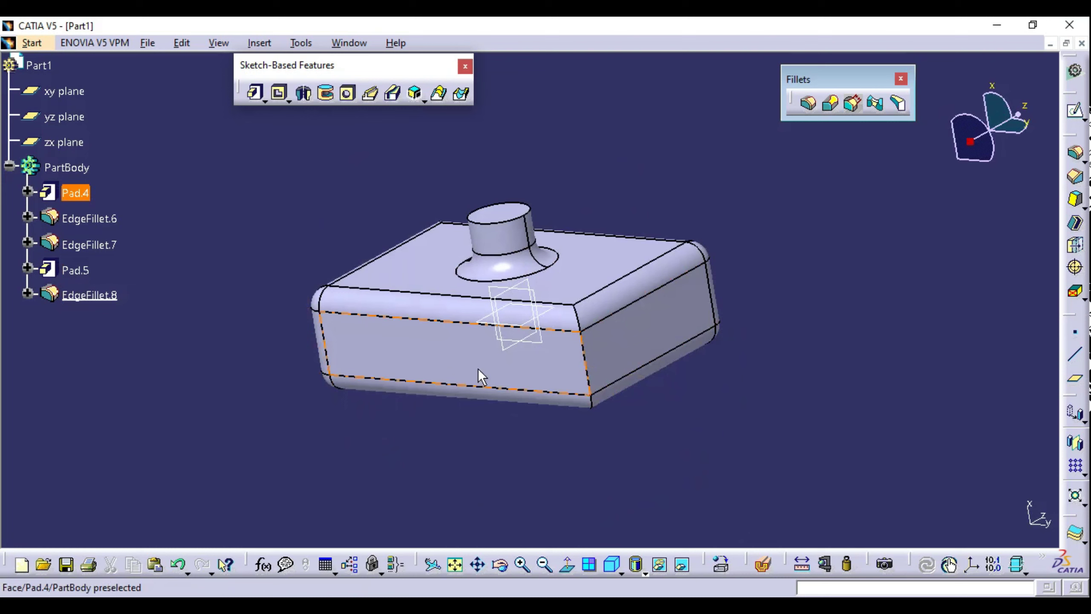
pyautogui.moveTo(480, 377); pyautogui.dragTo(659, 370, button='middle')
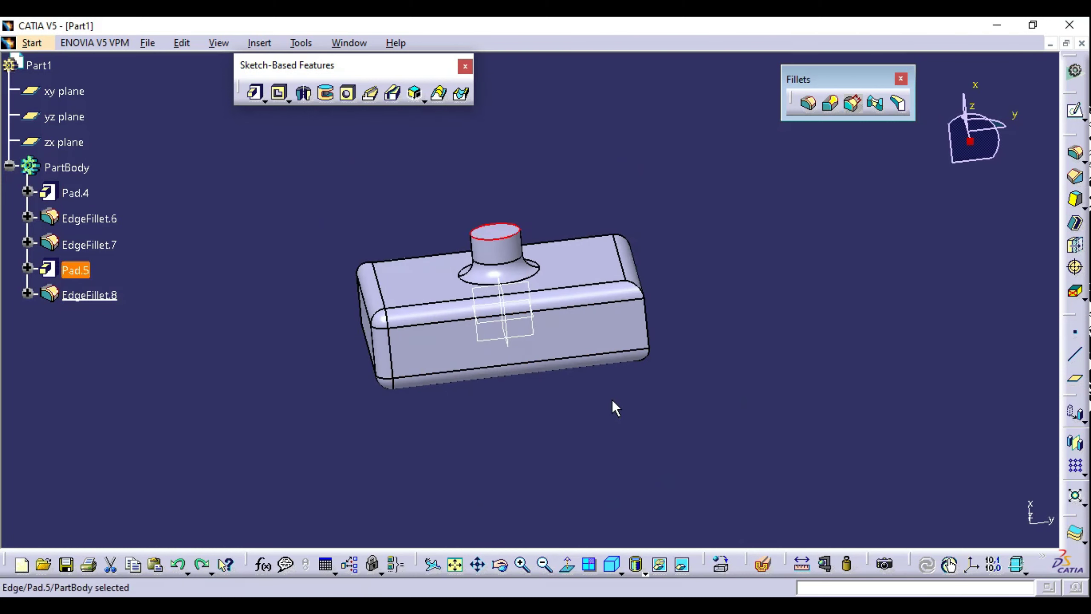
pyautogui.hotkey('ctrl', 'z')
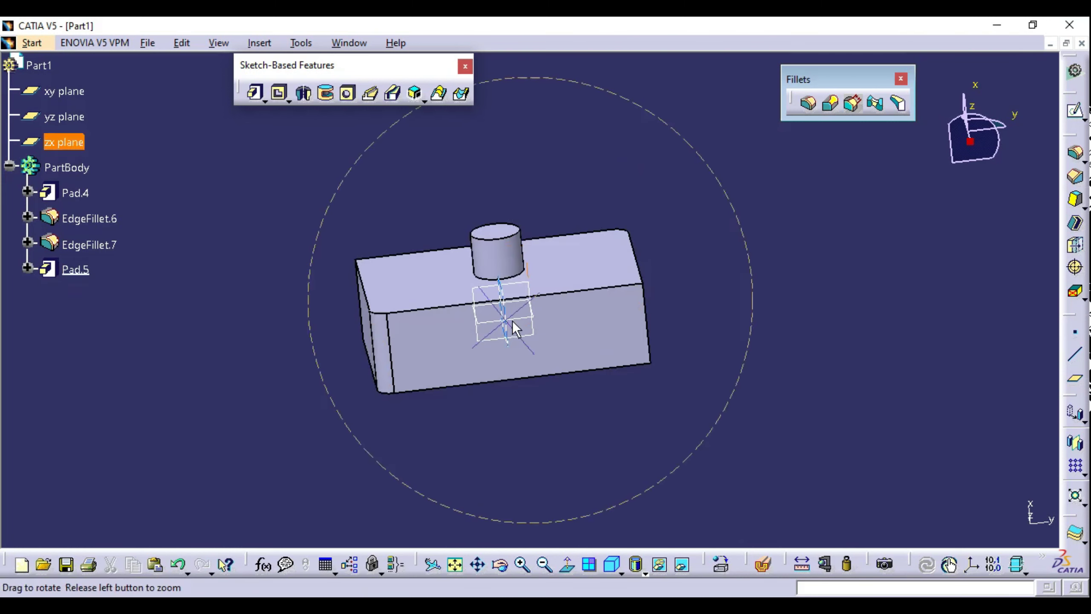
# Step: Start an edge fillet in Intersection with selected features mode, with object Pad.4 and intersecting feature Pad.5
pyautogui.moveTo(612, 400); pyautogui.dragTo(709, 301, button='middle')
pyautogui.click(809, 103)
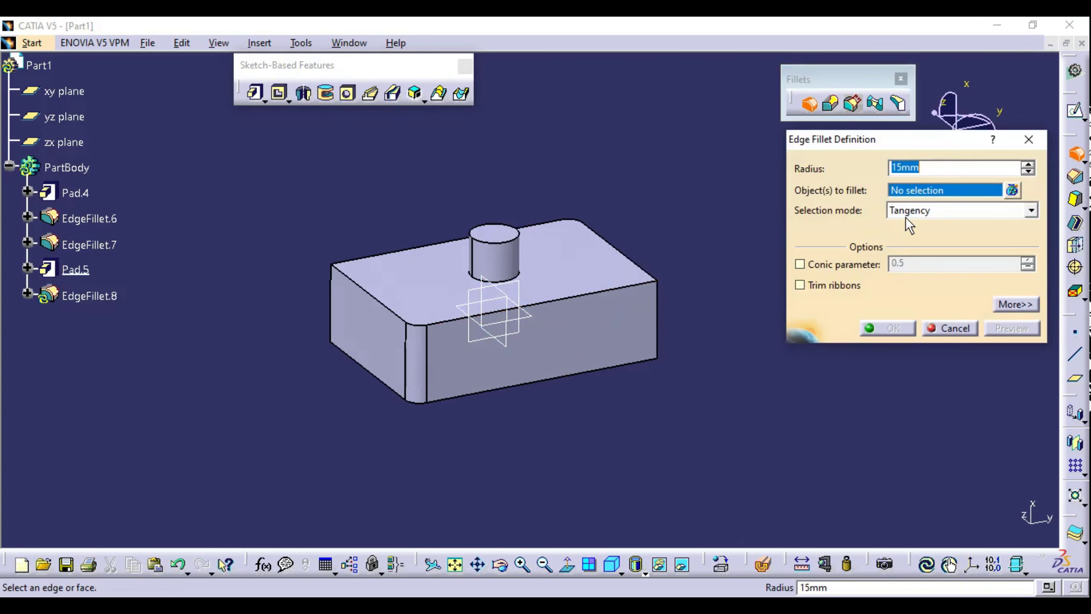
pyautogui.click(915, 211)
pyautogui.click(924, 262)
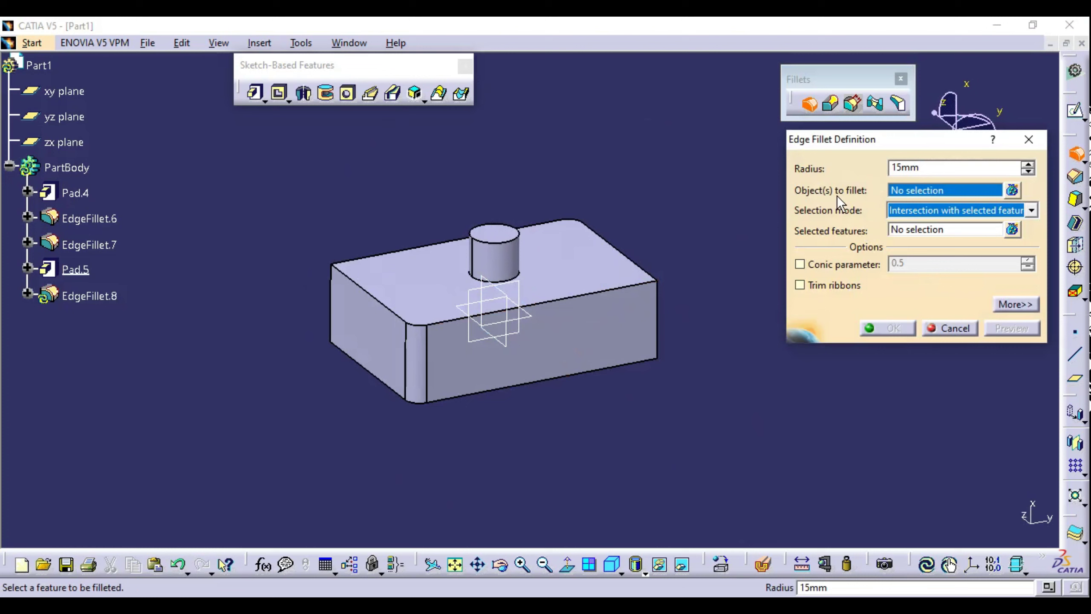
pyautogui.click(494, 275)
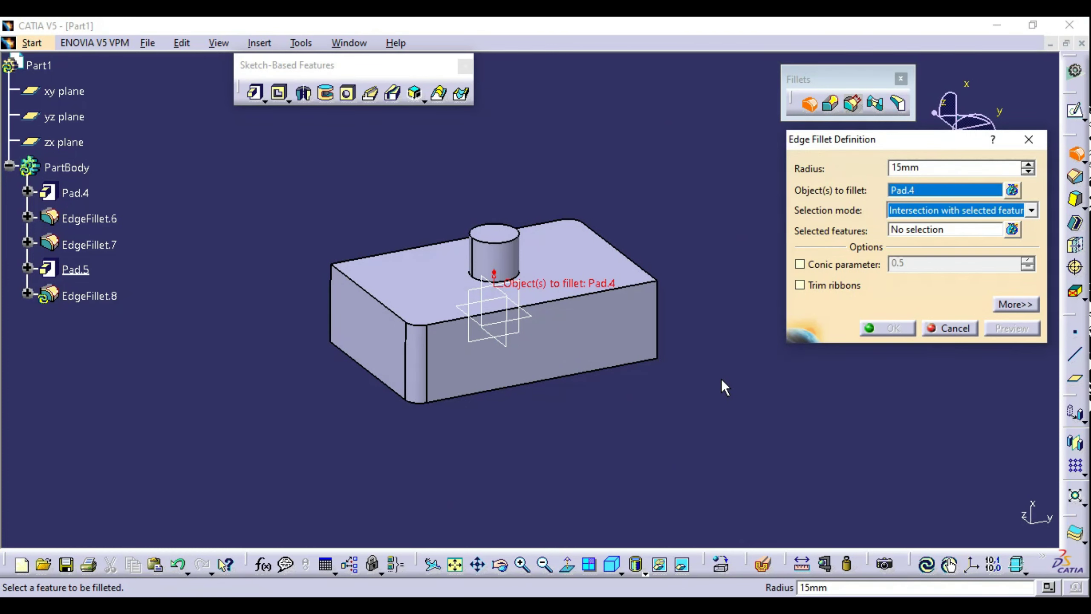
pyautogui.click(920, 232)
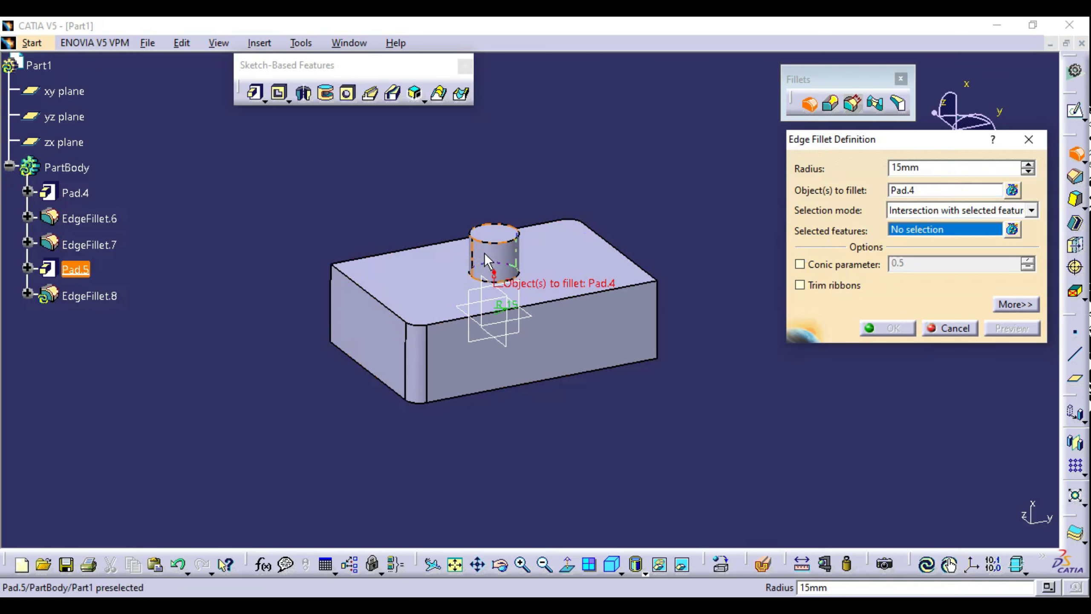
pyautogui.click(489, 270)
# Step: Set the fillet radius to 10mm and create the boss-base fillet
pyautogui.keyDown('ctrl'); pyautogui.moveTo(594, 399); pyautogui.dragTo(337, 350, button='middle'); pyautogui.keyUp('ctrl')
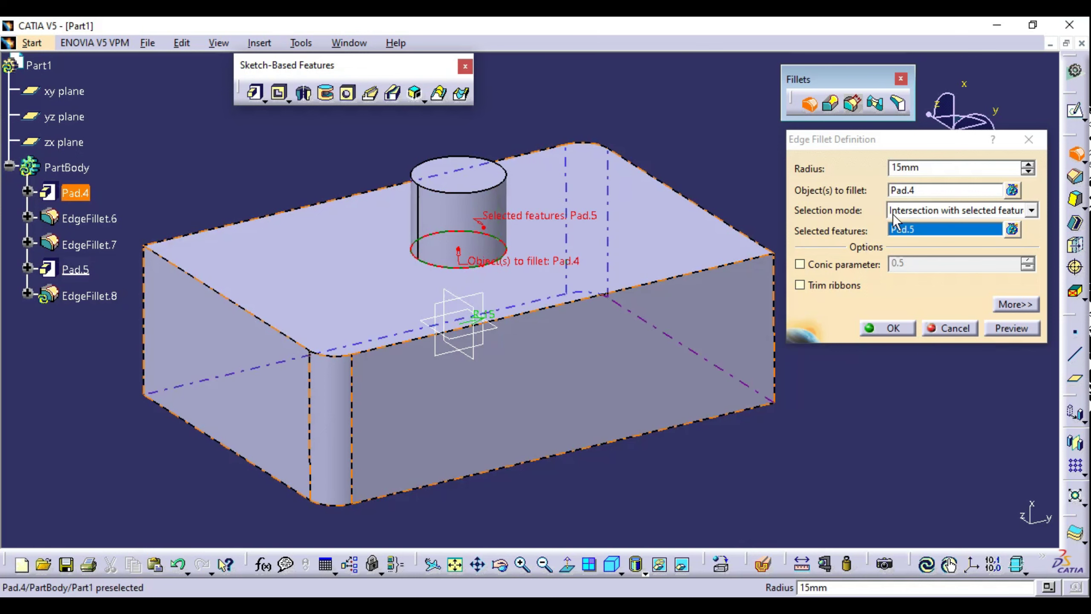
pyautogui.doubleClick(921, 166)
pyautogui.write('1')
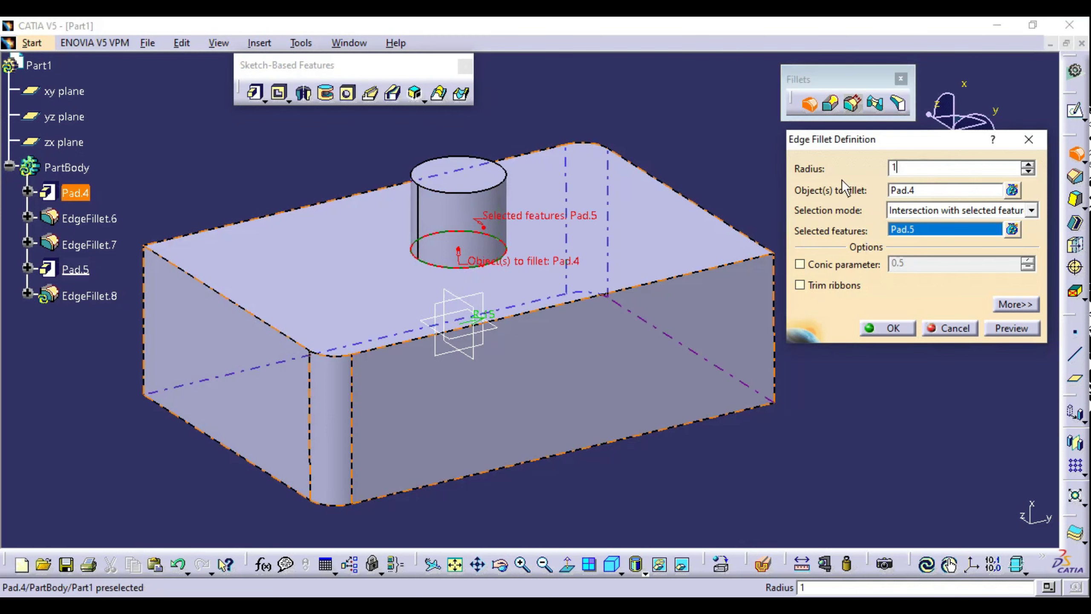
pyautogui.write('0')
pyautogui.click(886, 328)
# Step: Clear the selection and select EdgeFillet.8 in the tree
pyautogui.click(890, 423)
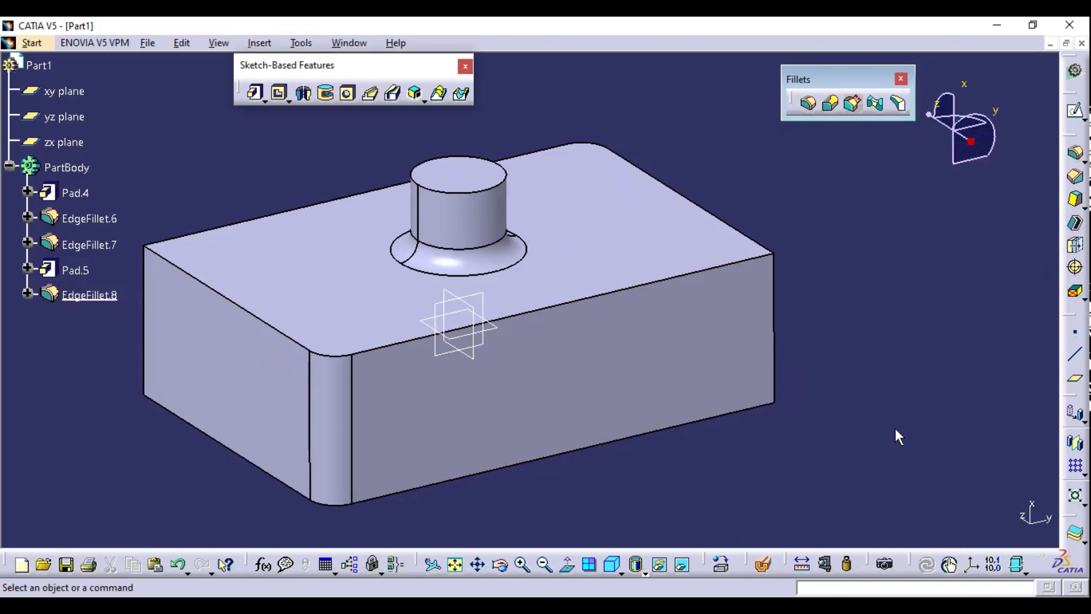
pyautogui.keyDown('ctrl'); pyautogui.moveTo(509, 301); pyautogui.dragTo(533, 364, button='middle'); pyautogui.keyUp('ctrl')
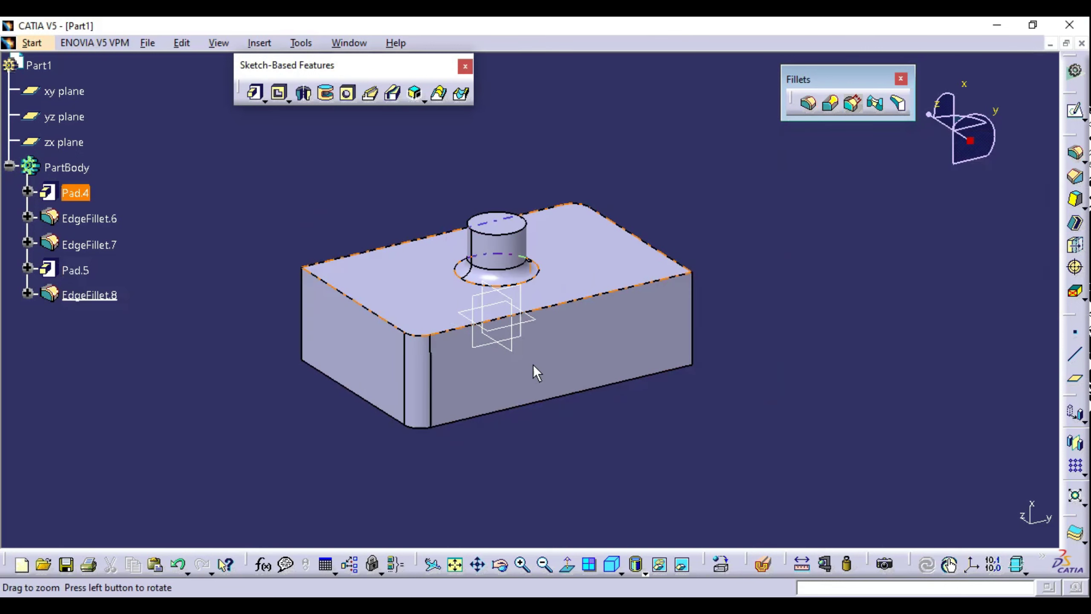
pyautogui.doubleClick(90, 295)
# Step: Delete EdgeFillet.8, then fillet the boss base edge at 10mm in Tangency mode
pyautogui.press('Delete')
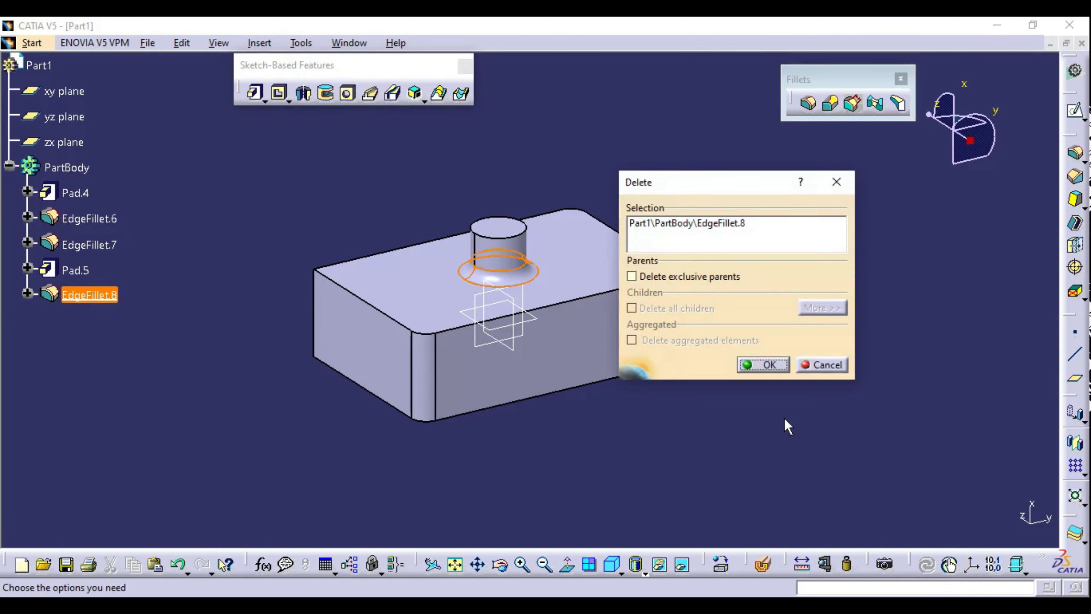
pyautogui.click(769, 365)
pyautogui.click(809, 103)
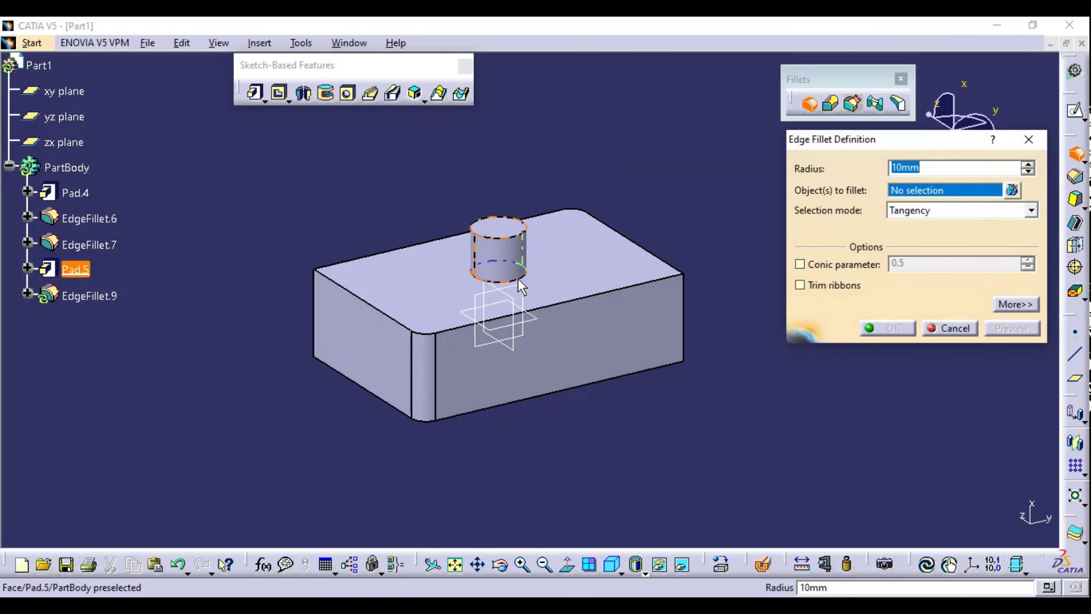
pyautogui.moveTo(518, 278)
pyautogui.mouseDown(button='middle')
pyautogui.moveTo(460, 348)
pyautogui.moveTo(463, 295)
pyautogui.moveTo(510, 275)
pyautogui.moveTo(449, 259)
pyautogui.mouseUp(button='middle')
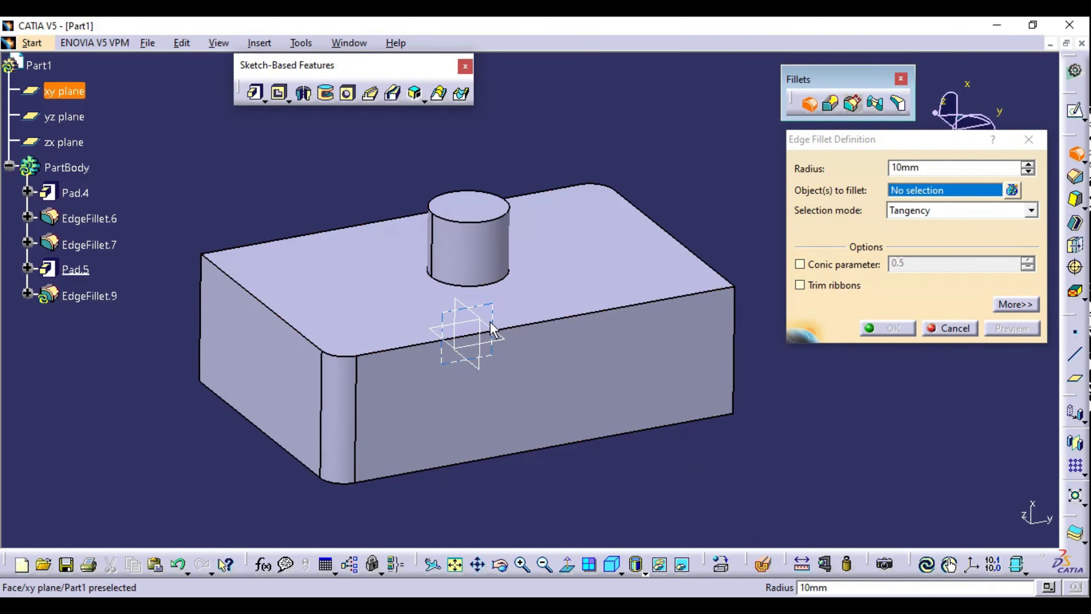
pyautogui.click(447, 285)
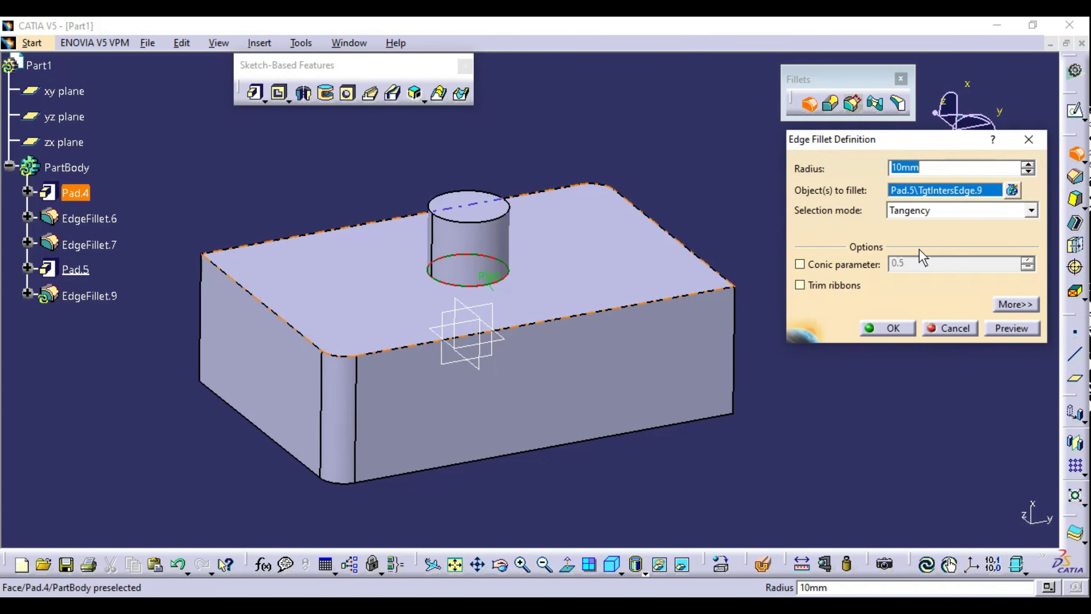
pyautogui.click(893, 328)
# Step: Delete EdgeFillet.9, EdgeFillet.7 and the remaining boss-base fillet from the tree
pyautogui.moveTo(544, 303)
pyautogui.mouseDown(button='middle')
pyautogui.moveTo(532, 355)
pyautogui.moveTo(546, 386)
pyautogui.mouseUp(button='middle')
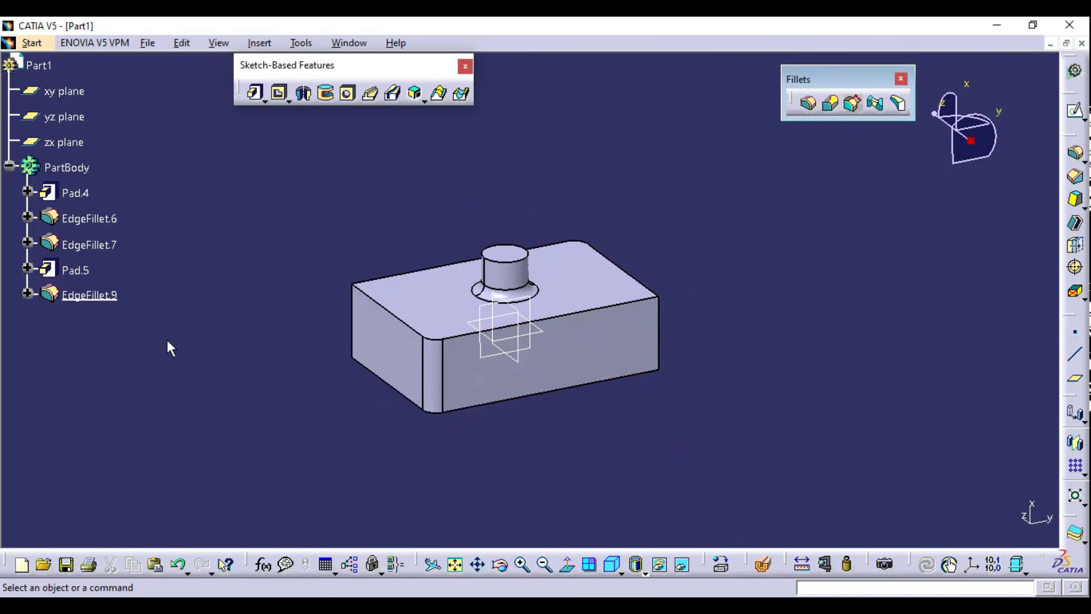
pyautogui.click(92, 301)
pyautogui.press('Delete')
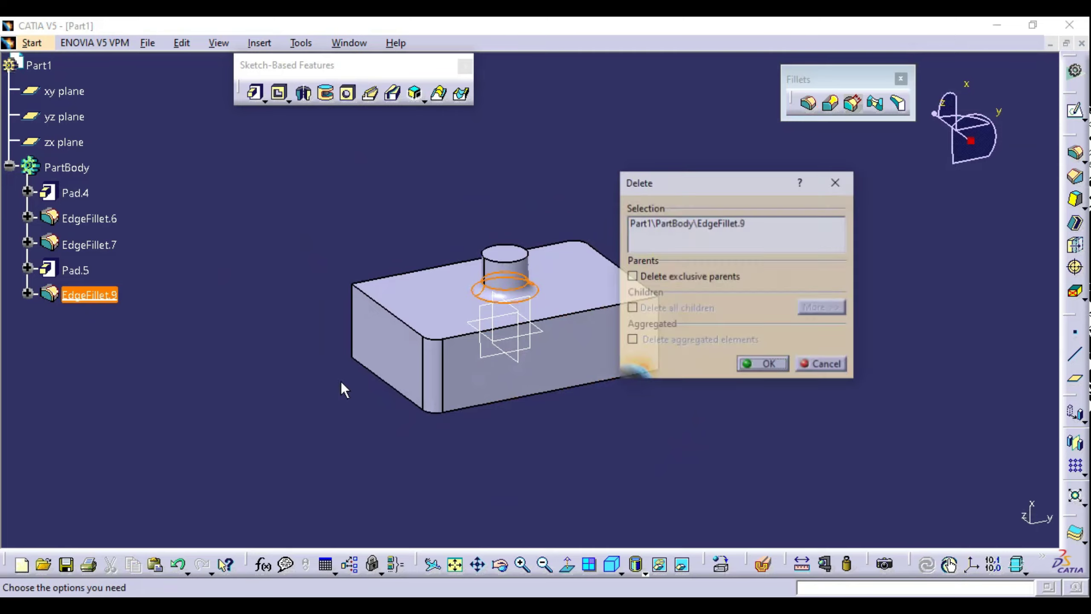
pyautogui.click(750, 364)
pyautogui.click(99, 246)
pyautogui.press('Delete')
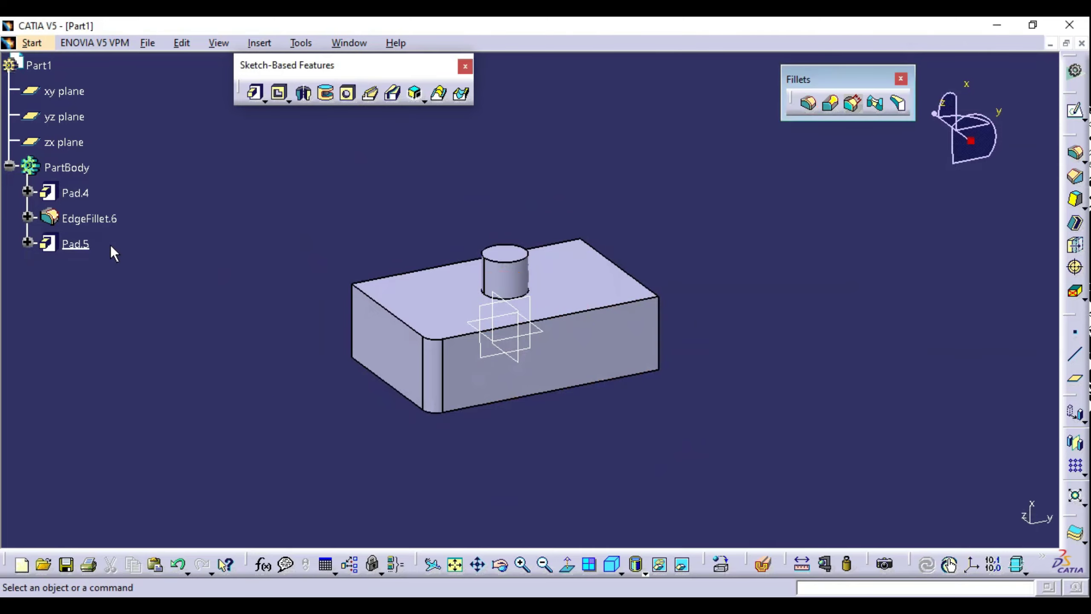
pyautogui.click(94, 218)
pyautogui.press('Delete')
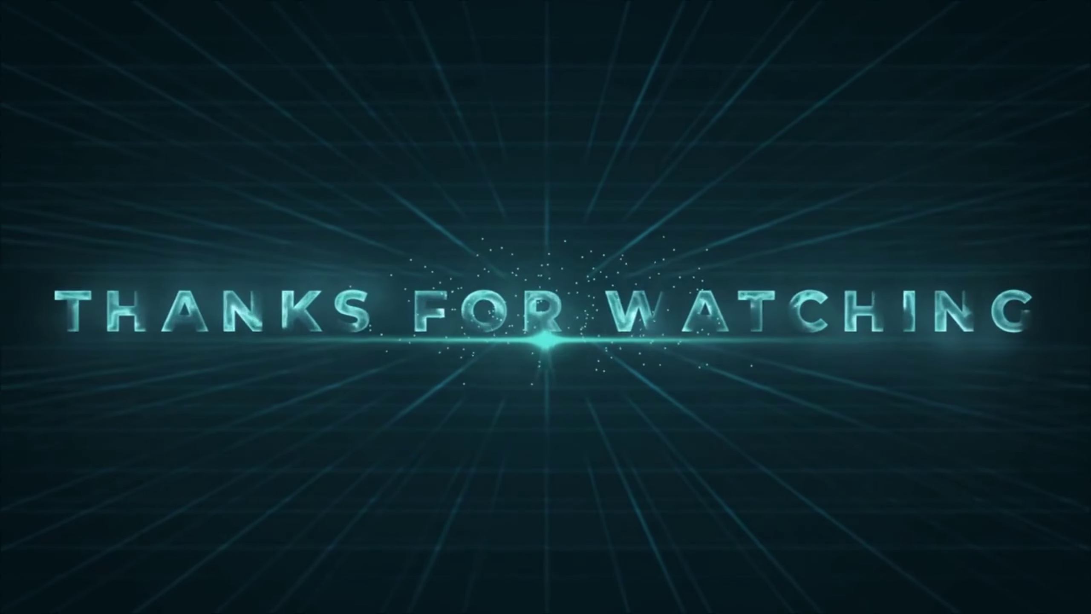